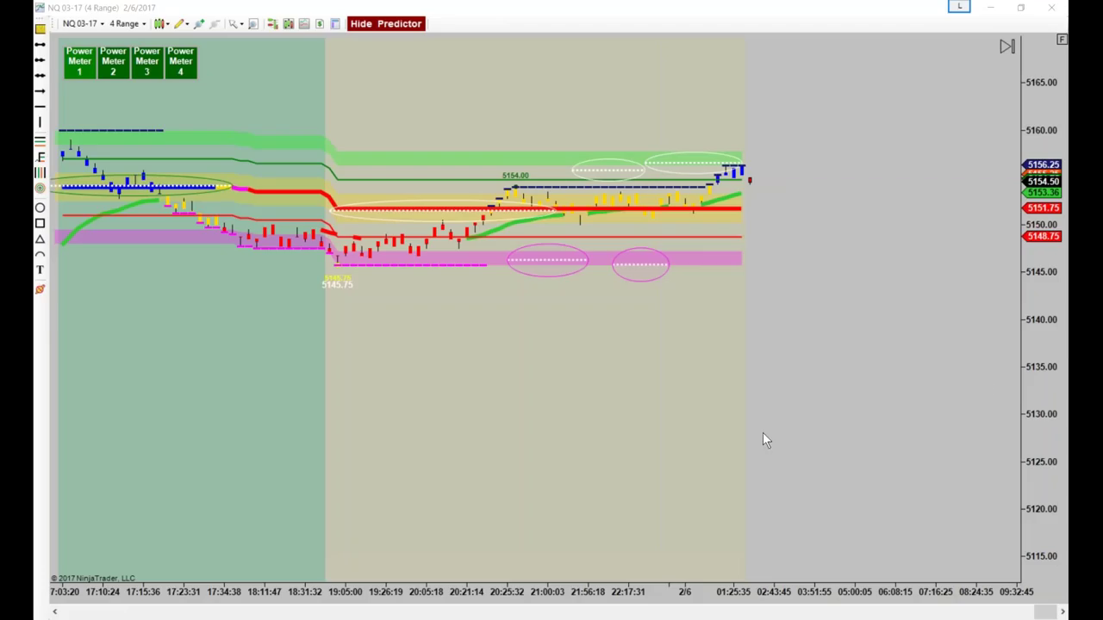
scroll(632, 517, "left", 5)
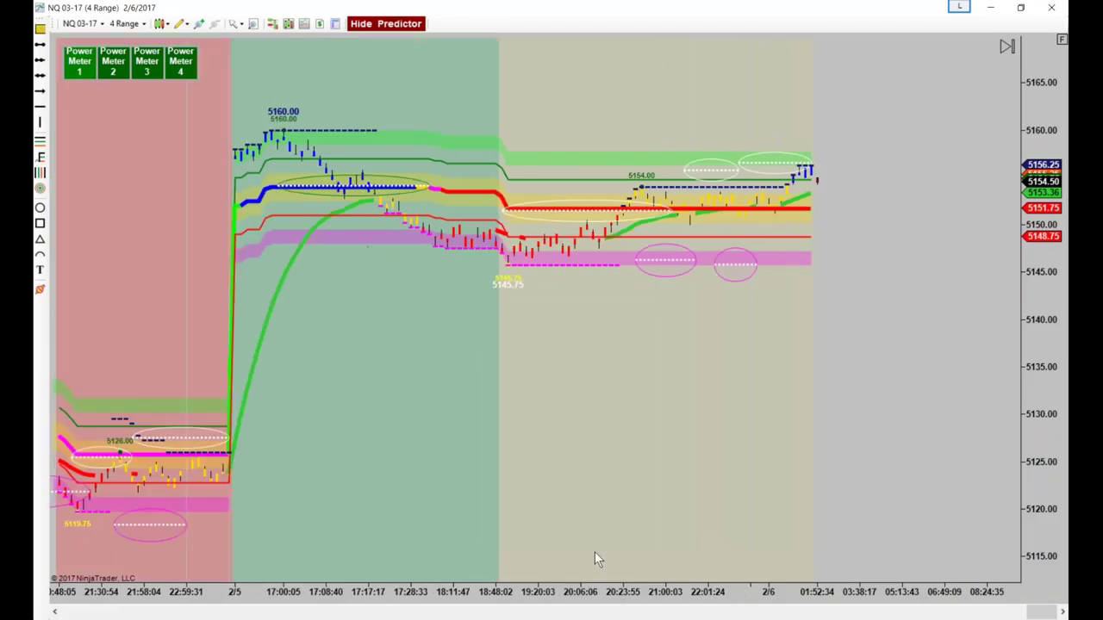
scroll(633, 511, "right", 1)
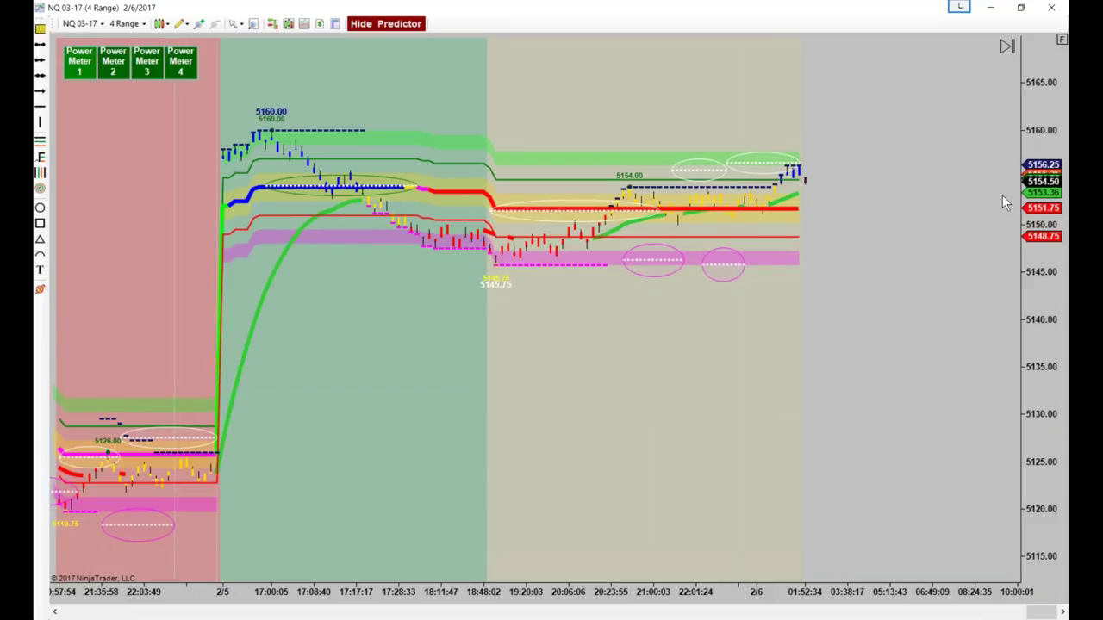
left_click_drag(1031, 170, 982, 222)
left_click_drag(844, 341, 800, 344)
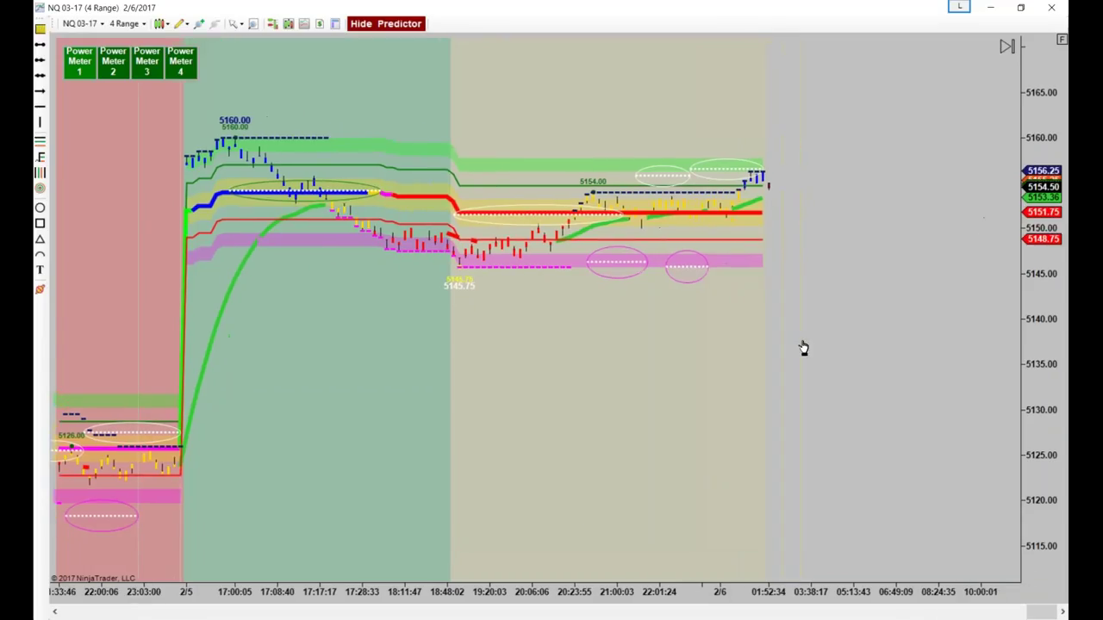
left_click_drag(1026, 171, 1023, 142)
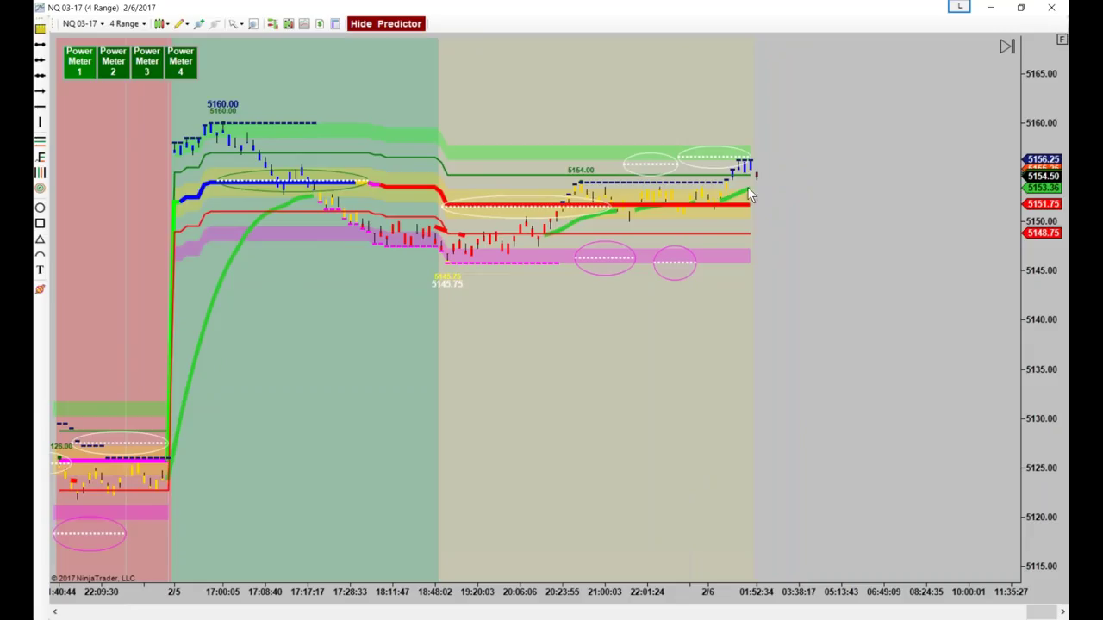
- Open the chart's strategies, add ObjectTraderEXT, and enlarge the Strategies window to show its parameters
right_click(447, 112)
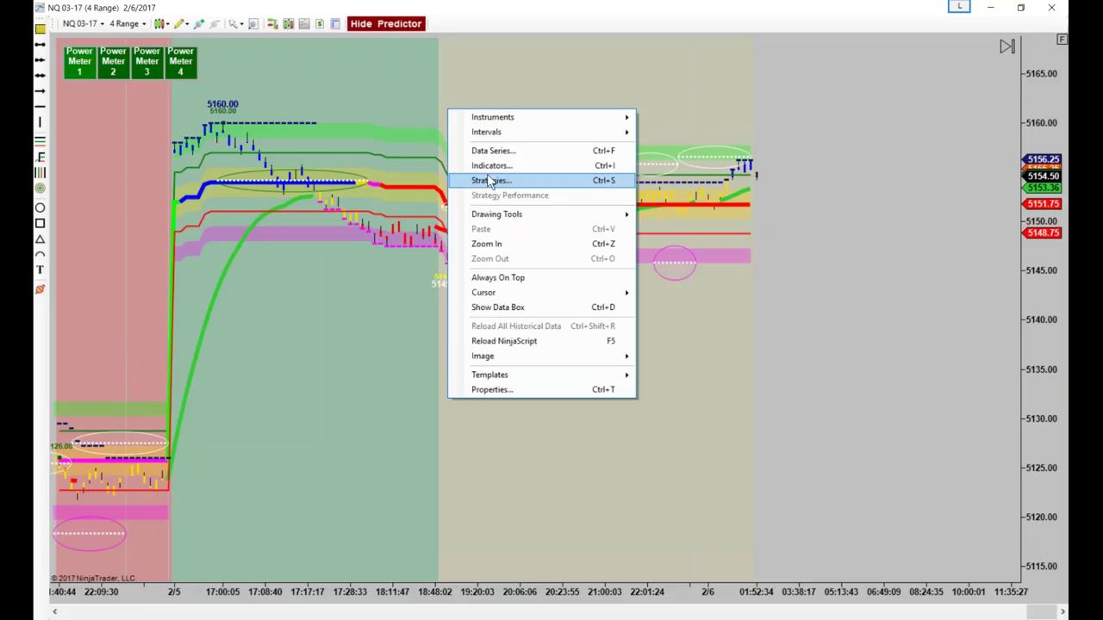
left_click(489, 181)
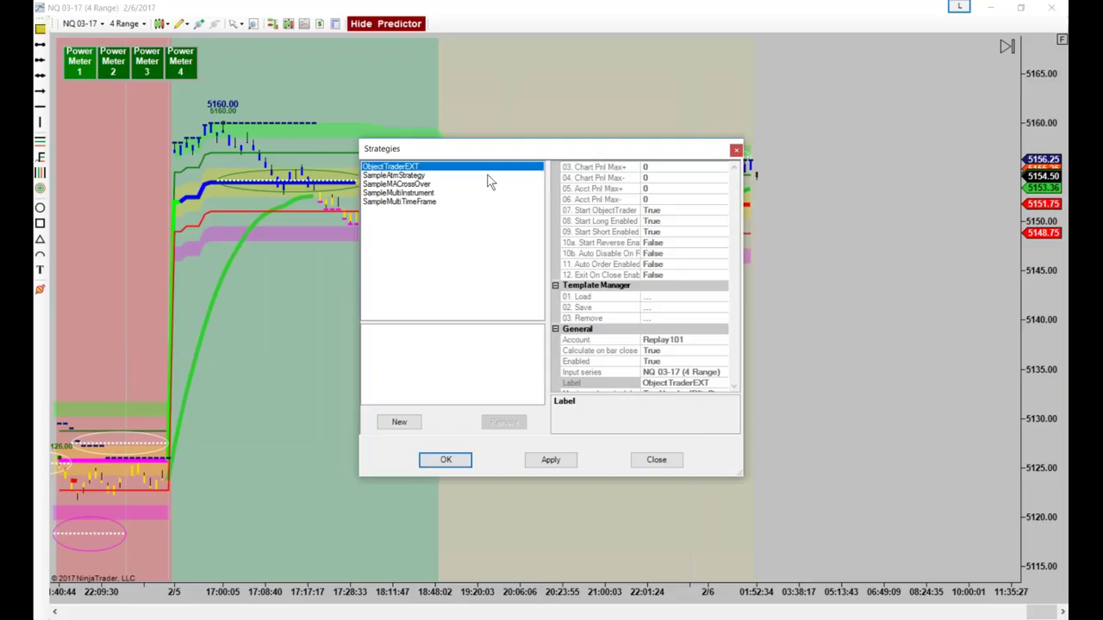
double_click(422, 173)
left_click_drag(524, 150, 460, 118)
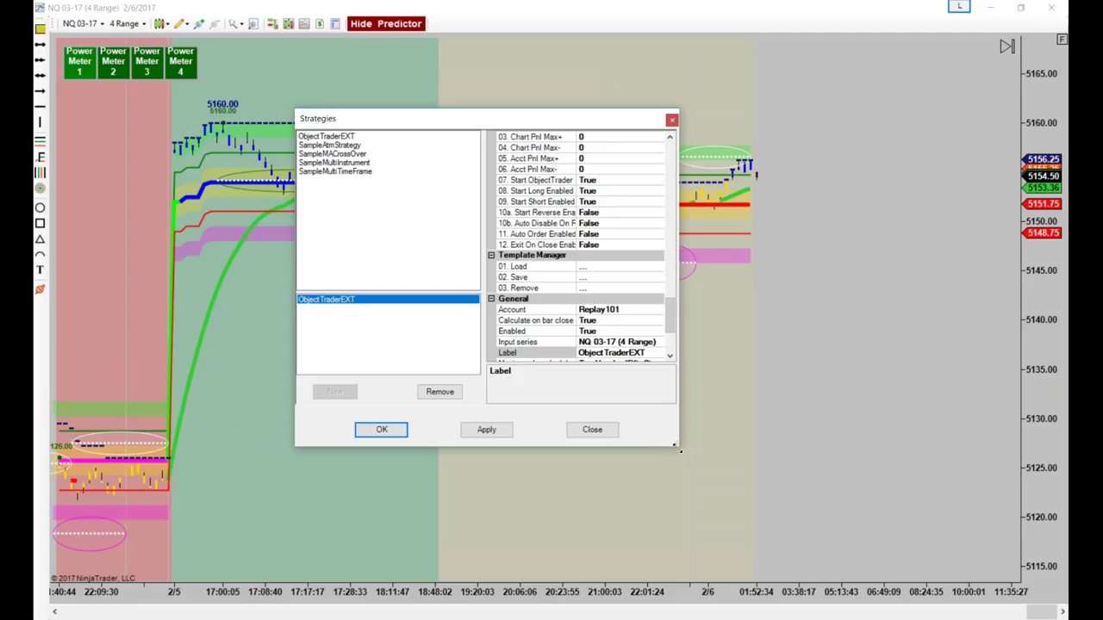
left_click_drag(674, 445, 790, 509)
- Review the ObjectTraderEXT display, power meter, zone, general and order parameters, and accept the strategy onto the chart
left_click_drag(785, 377, 796, 180)
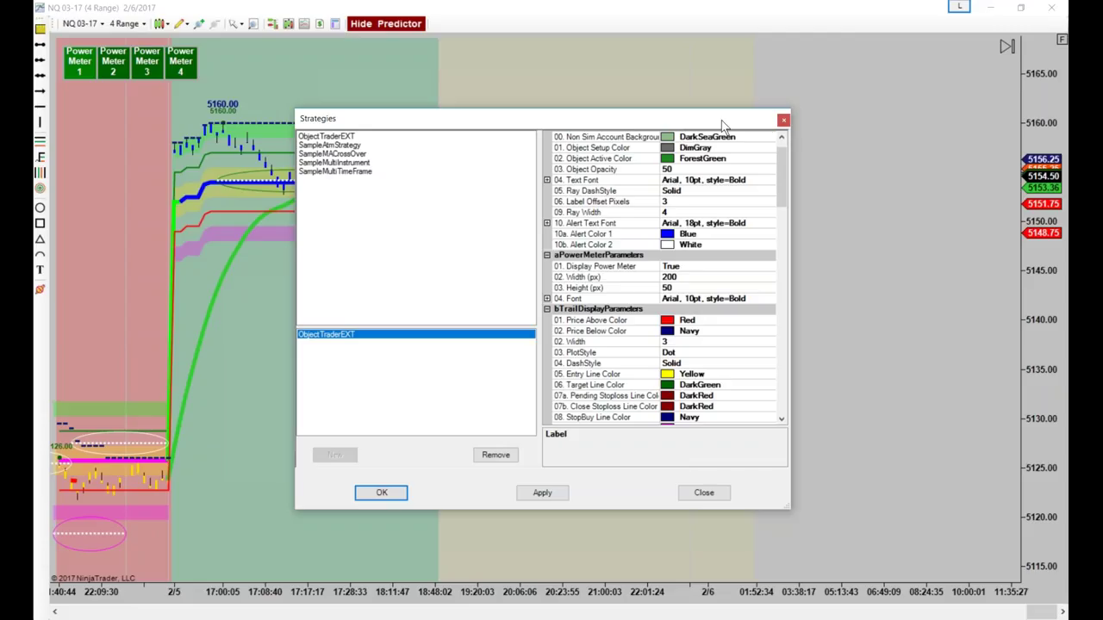
left_click_drag(722, 124, 682, 107)
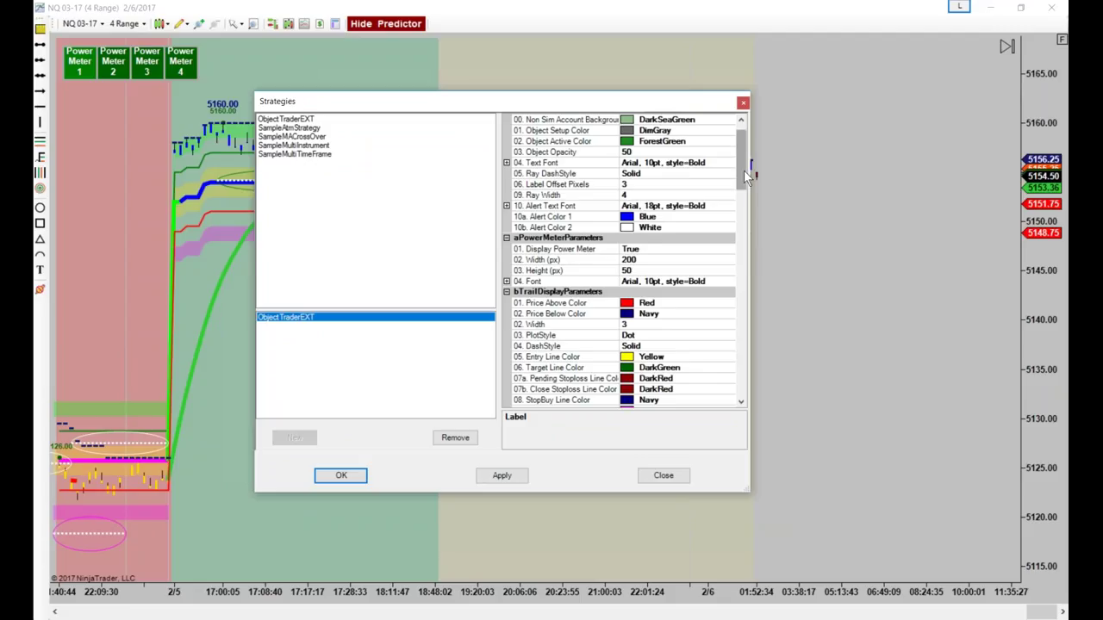
left_click_drag(744, 172, 764, 352)
left_click_drag(750, 492, 964, 534)
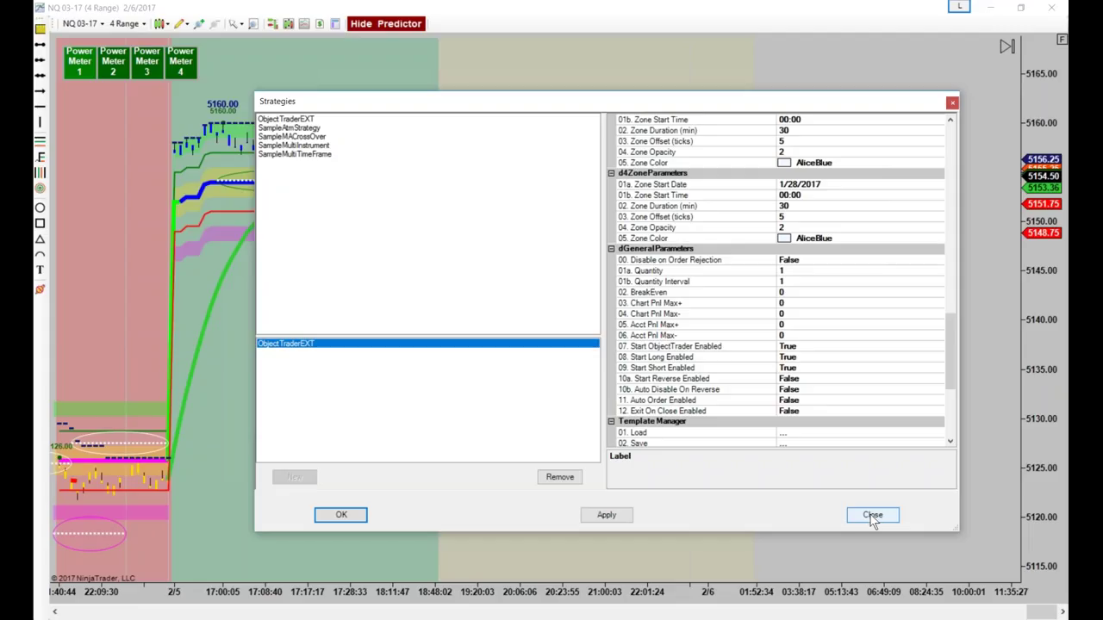
left_click_drag(949, 366, 947, 402)
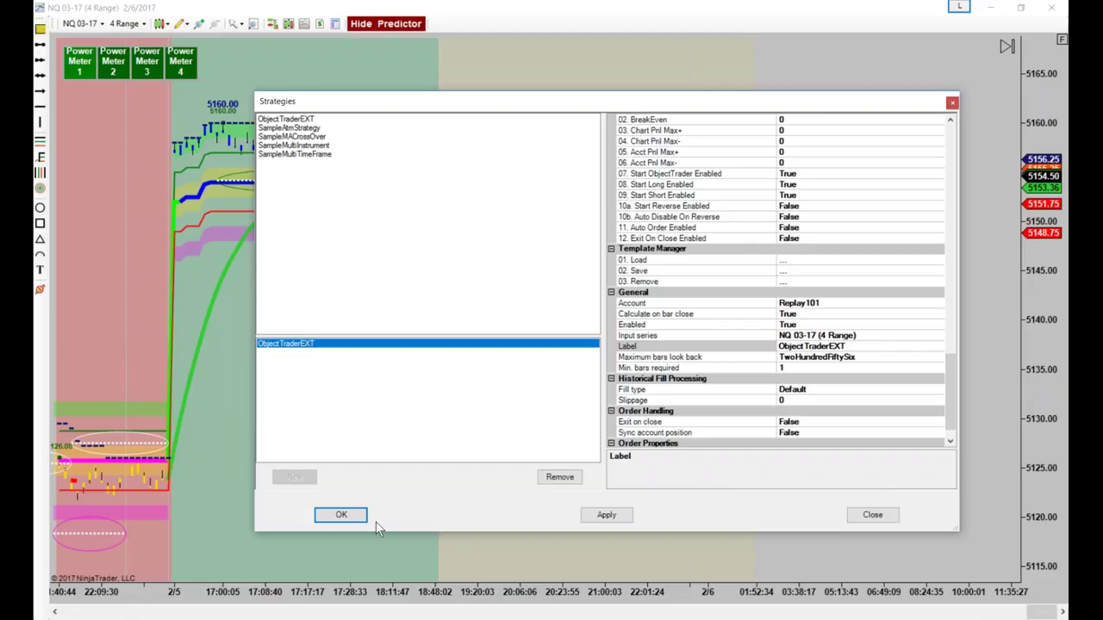
left_click(340, 516)
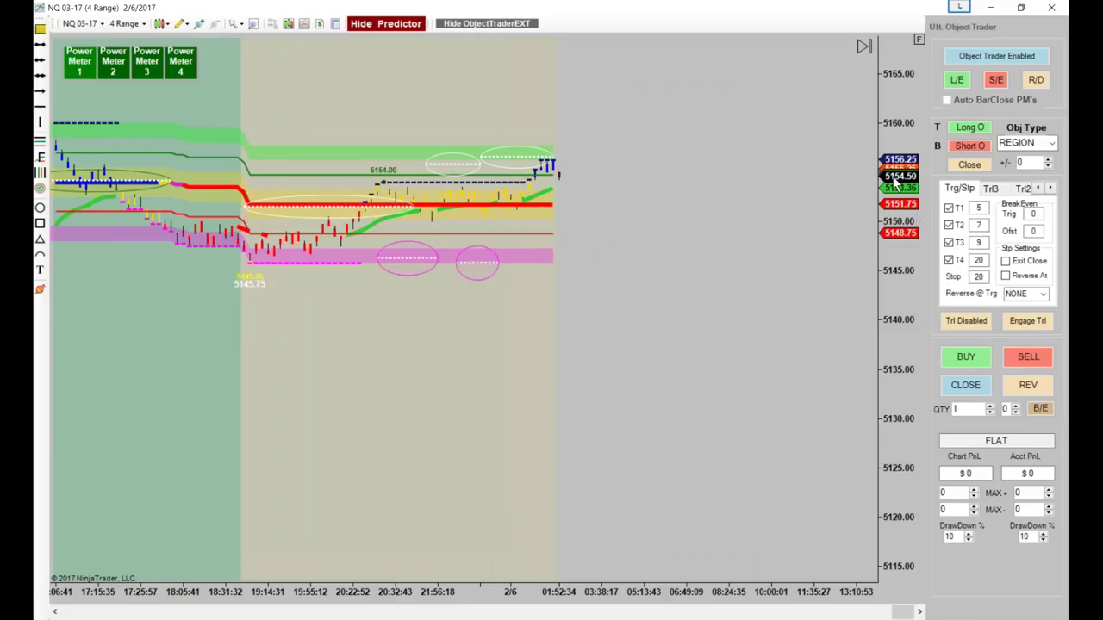
- Set the object type to PM1 and turn on Auto BarClose PM's in the Object Trader
left_click(979, 127)
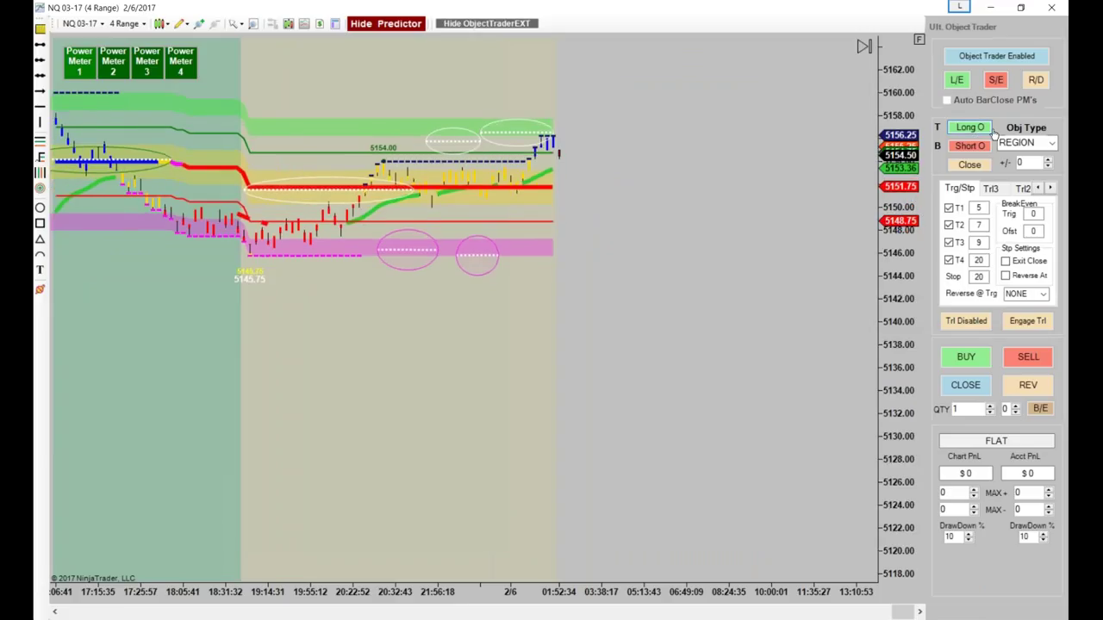
left_click(1051, 144)
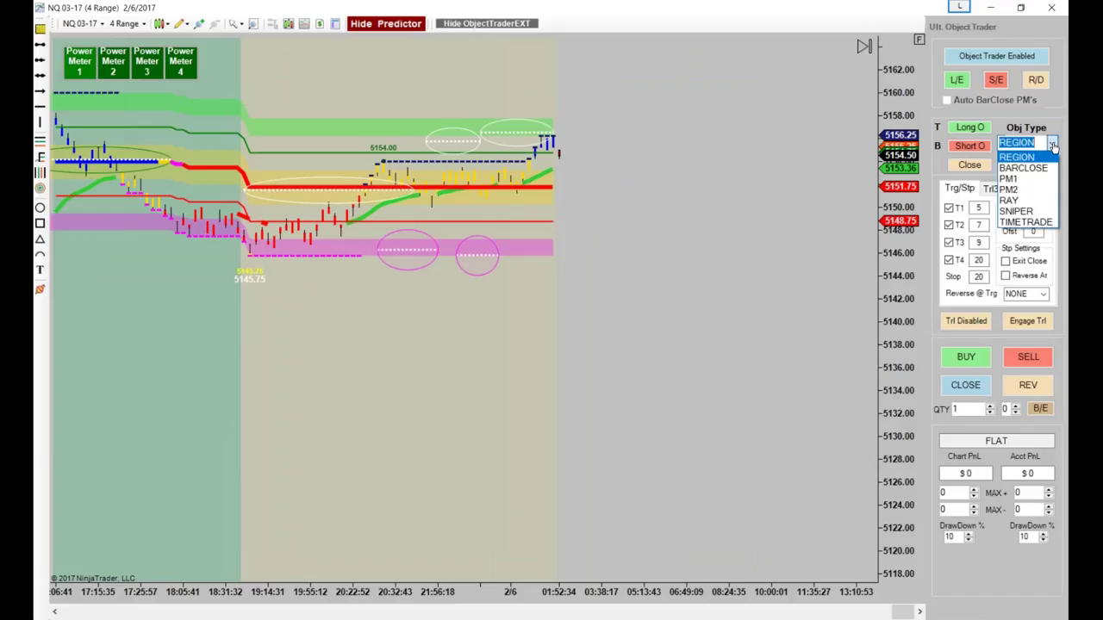
left_click(949, 104)
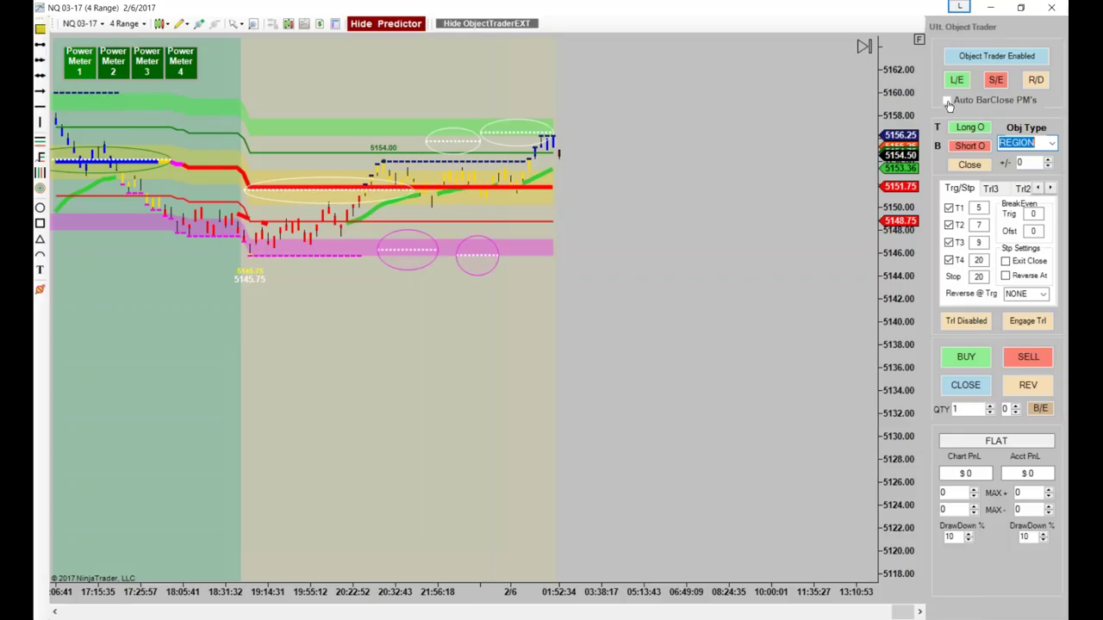
left_click(1051, 143)
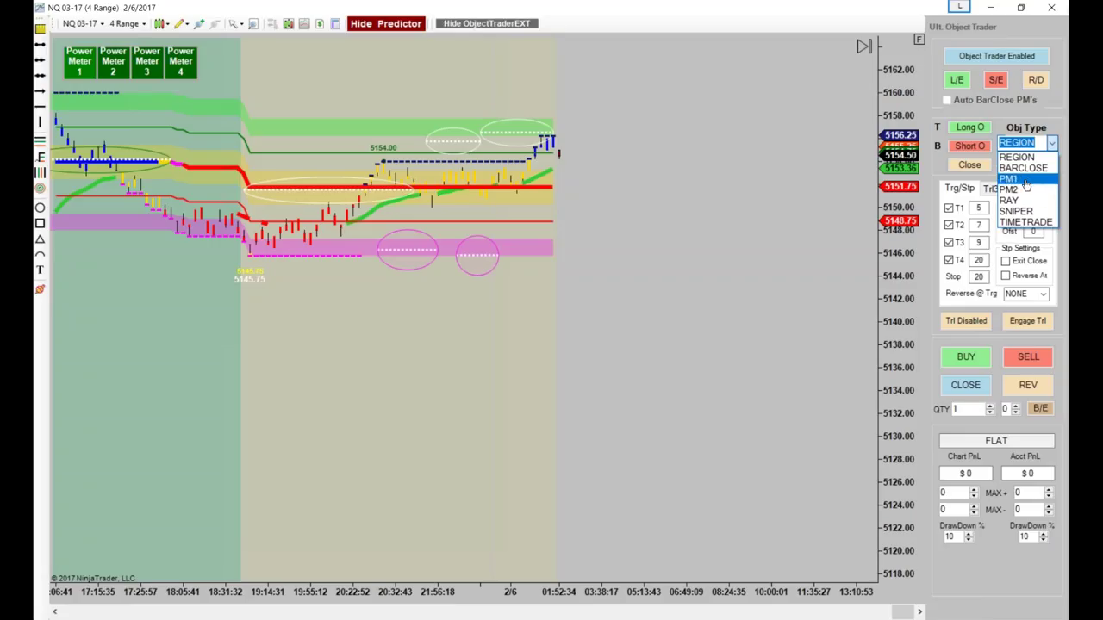
left_click(1026, 180)
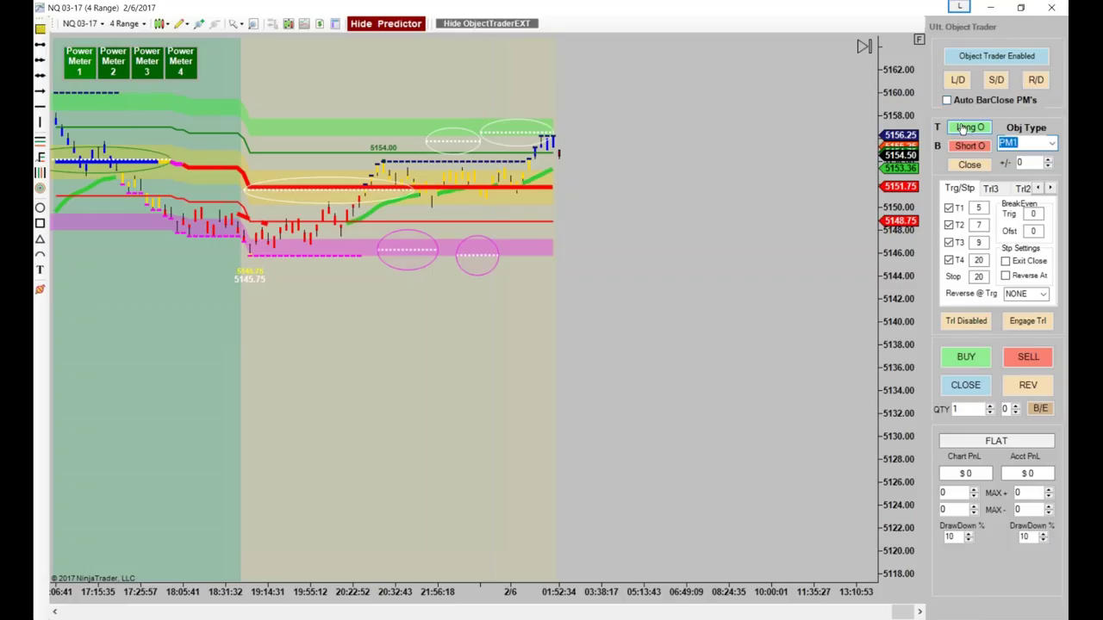
left_click(946, 101)
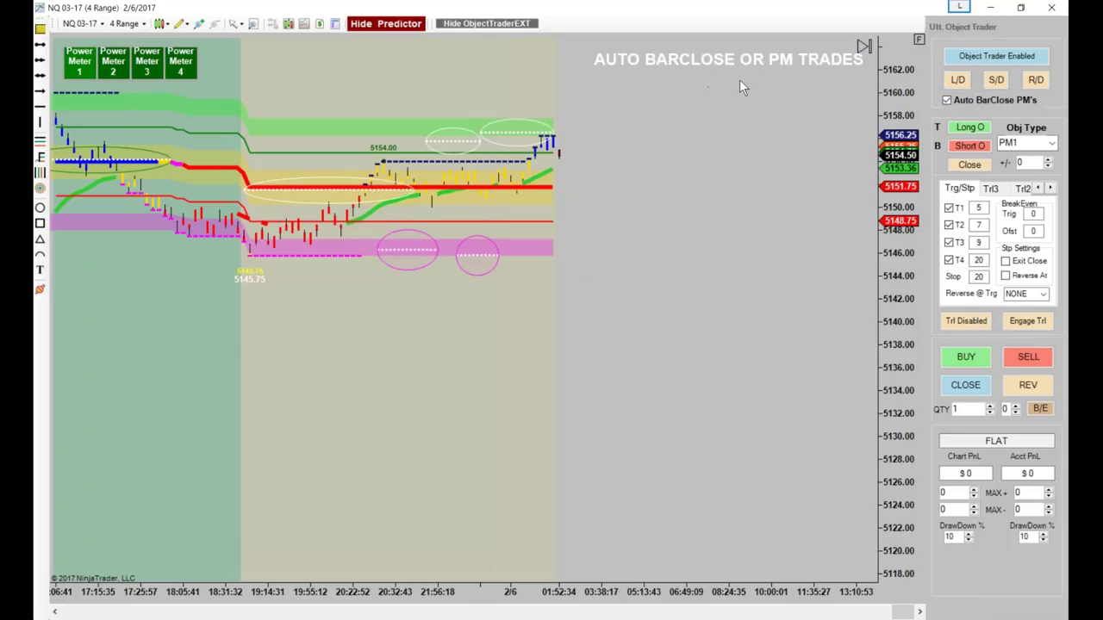
- Set the Object Trader to allow short trades only, with long trades disabled (L/D) and short trades enabled (S/E)
left_click(957, 79)
left_click(996, 79)
left_click(916, 40)
left_click_drag(901, 98, 641, 166)
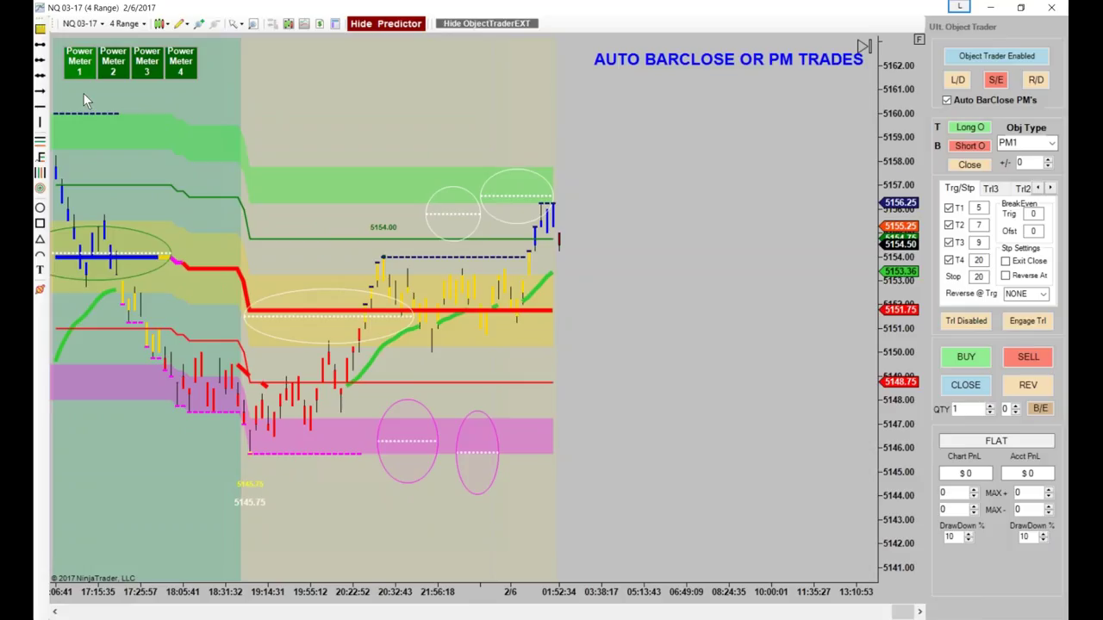
left_click_drag(888, 201, 888, 215)
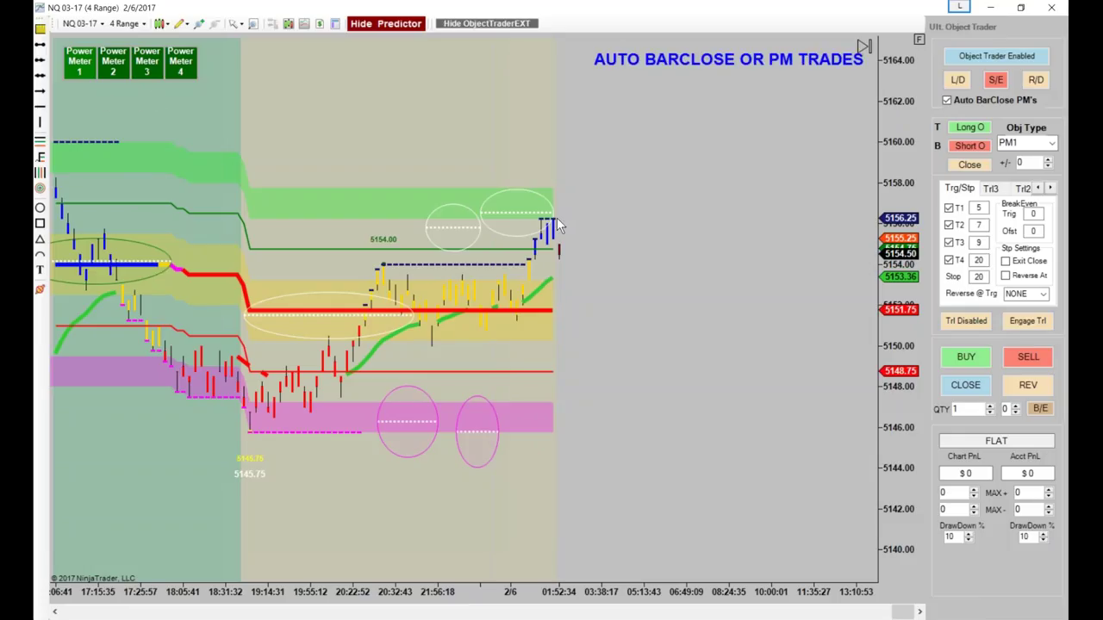
- Set the Object Trader's order quantity to 4 contracts
scroll(557, 517, "down", 3)
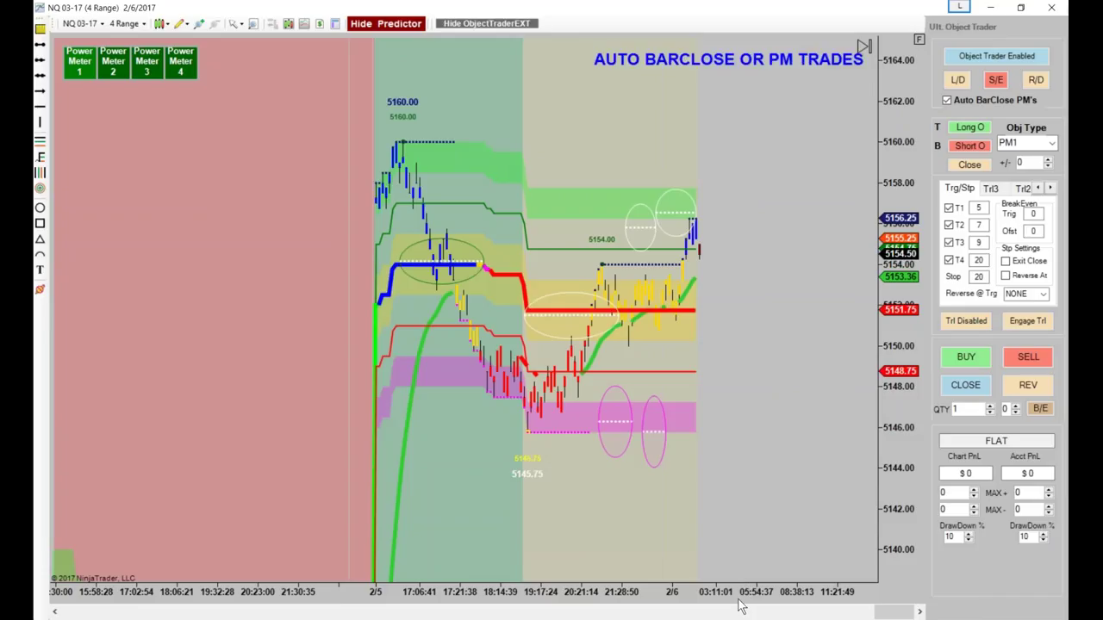
scroll(737, 605, "down", 5)
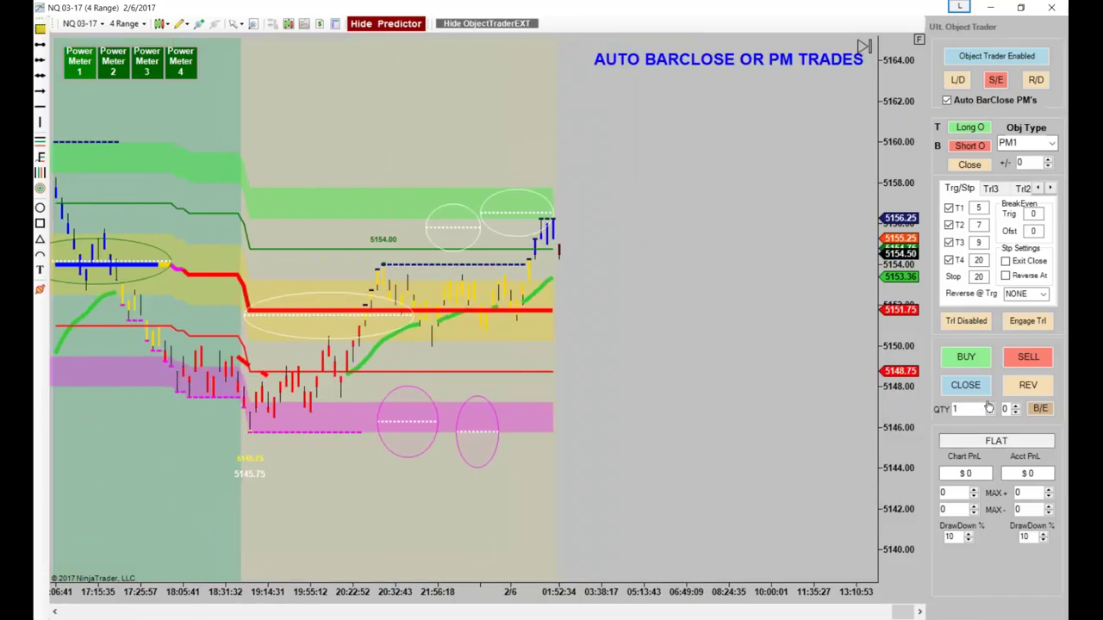
left_click(991, 407)
left_click(991, 407)
left_click(991, 407)
scroll(430, 156, "up", 4)
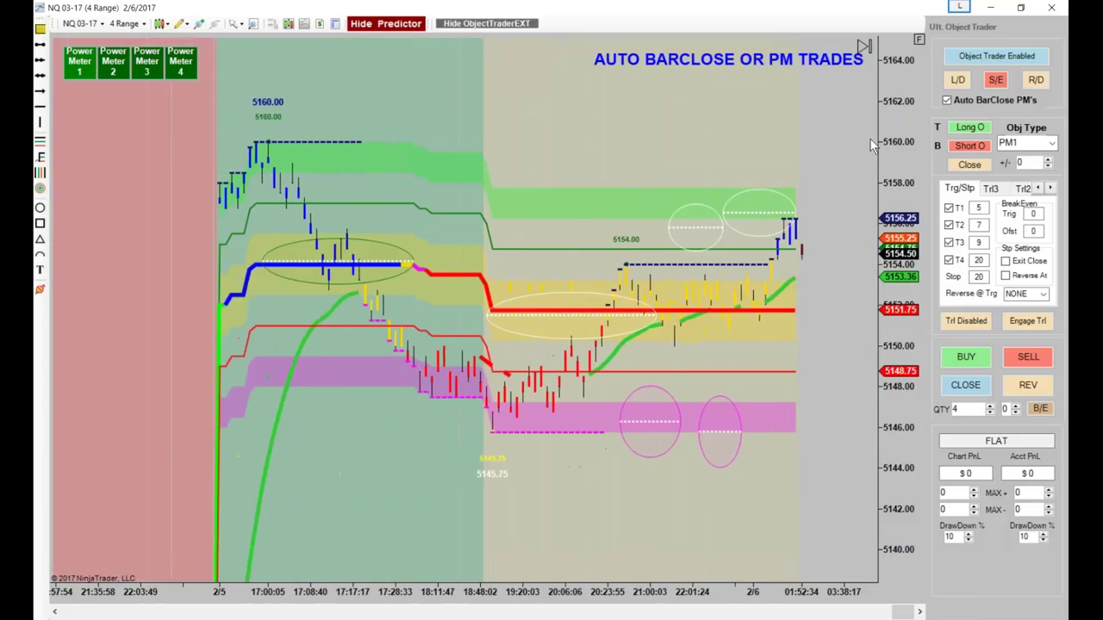
left_click_drag(885, 157, 876, 237)
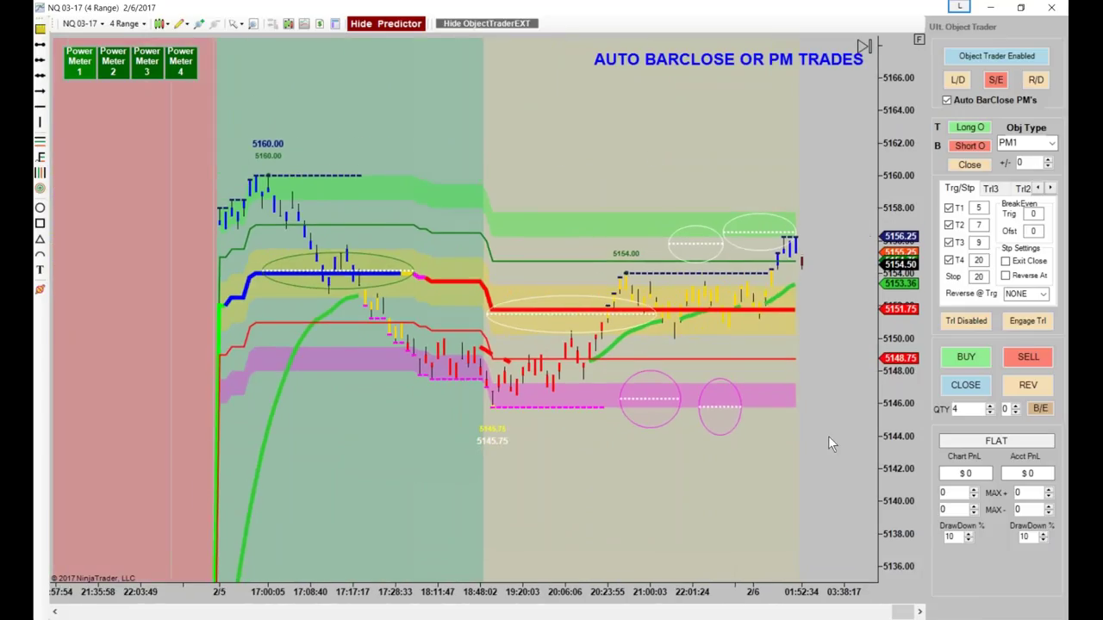
left_click_drag(709, 595, 724, 594)
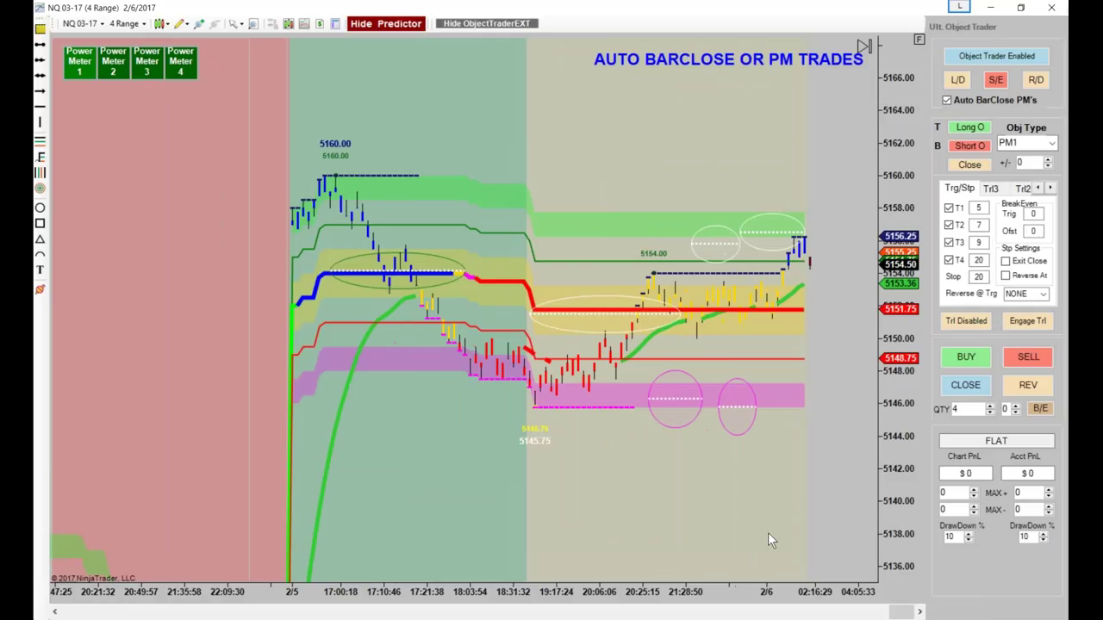
left_click_drag(913, 301, 914, 323)
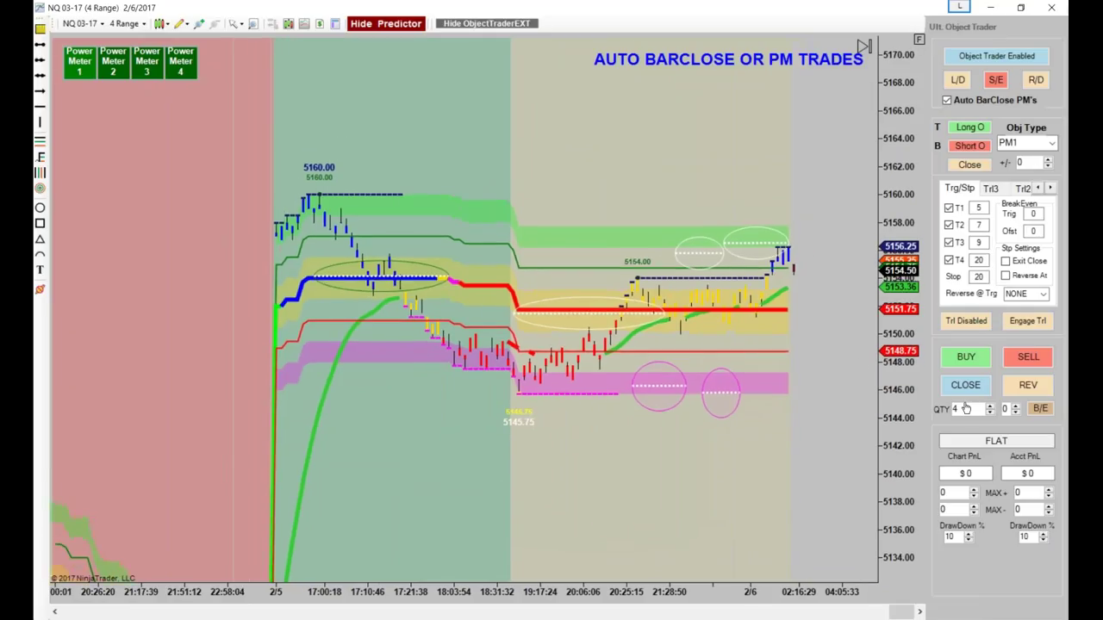
left_click_drag(791, 510, 745, 514)
left_click_drag(902, 259, 871, 243)
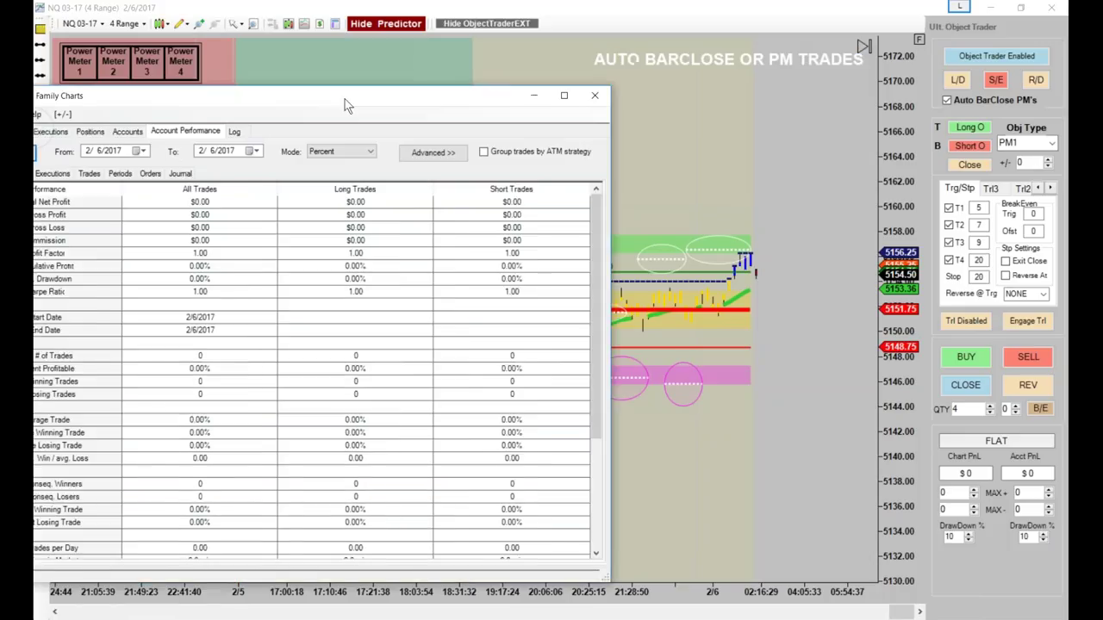
- View the account performance summary in the Control Center and move its window off the chart
left_click_drag(344, 99, 413, 153)
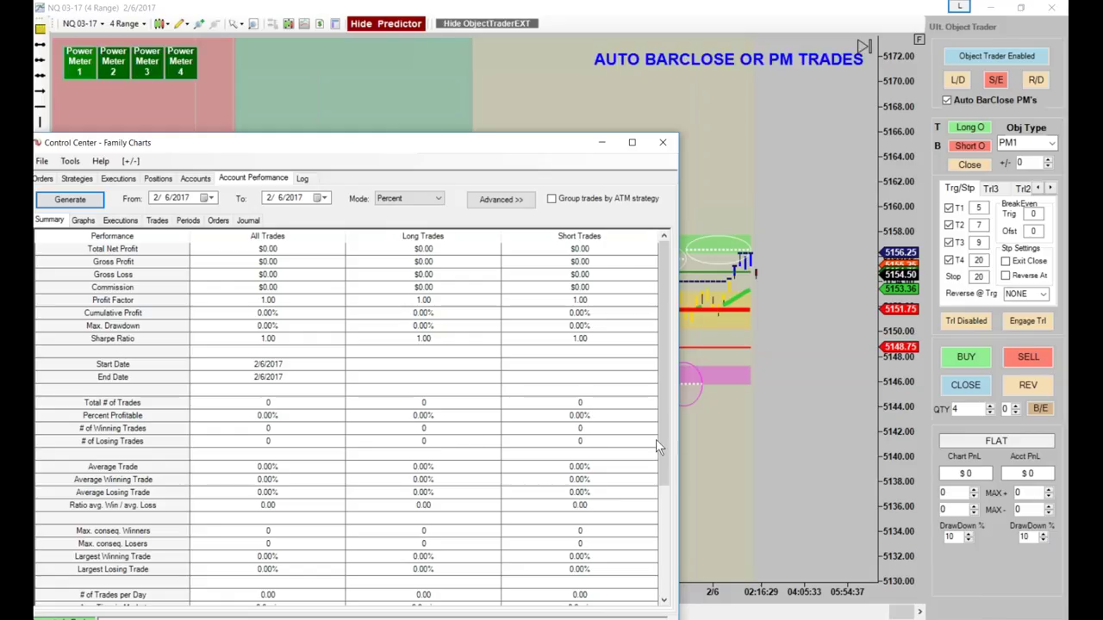
left_click_drag(515, 148, 0, 172)
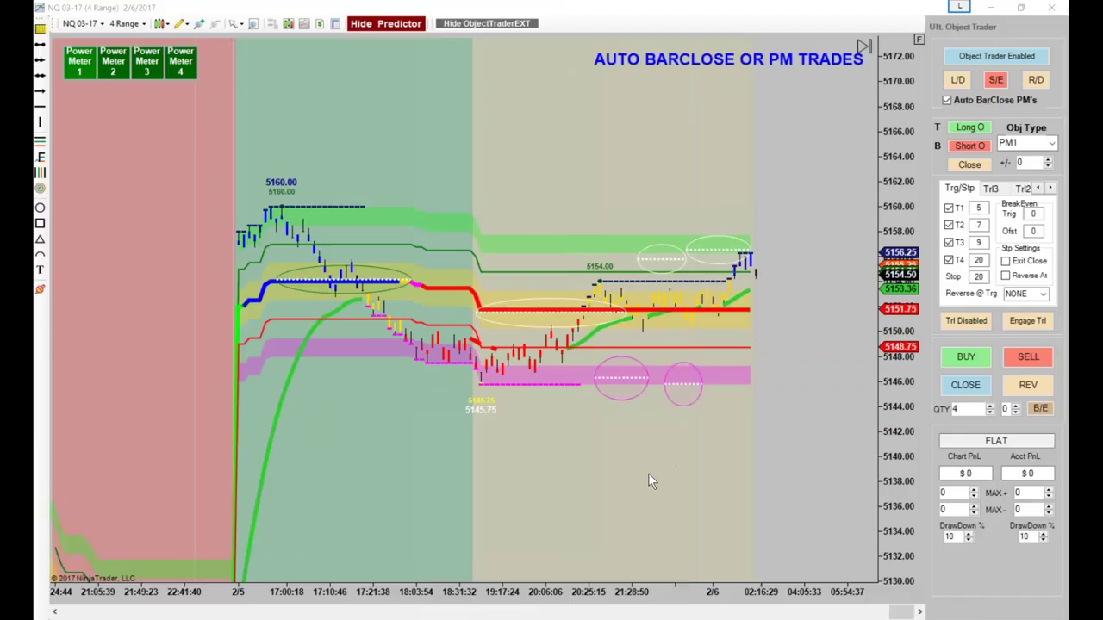
scroll(132, 414, "down", 1)
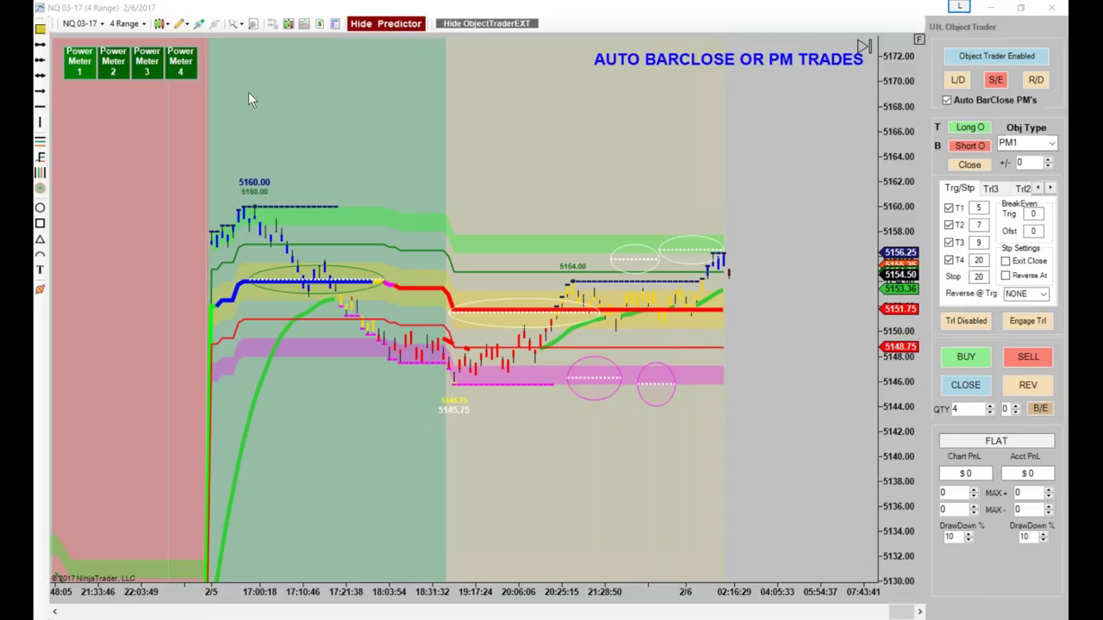
double_click(976, 277)
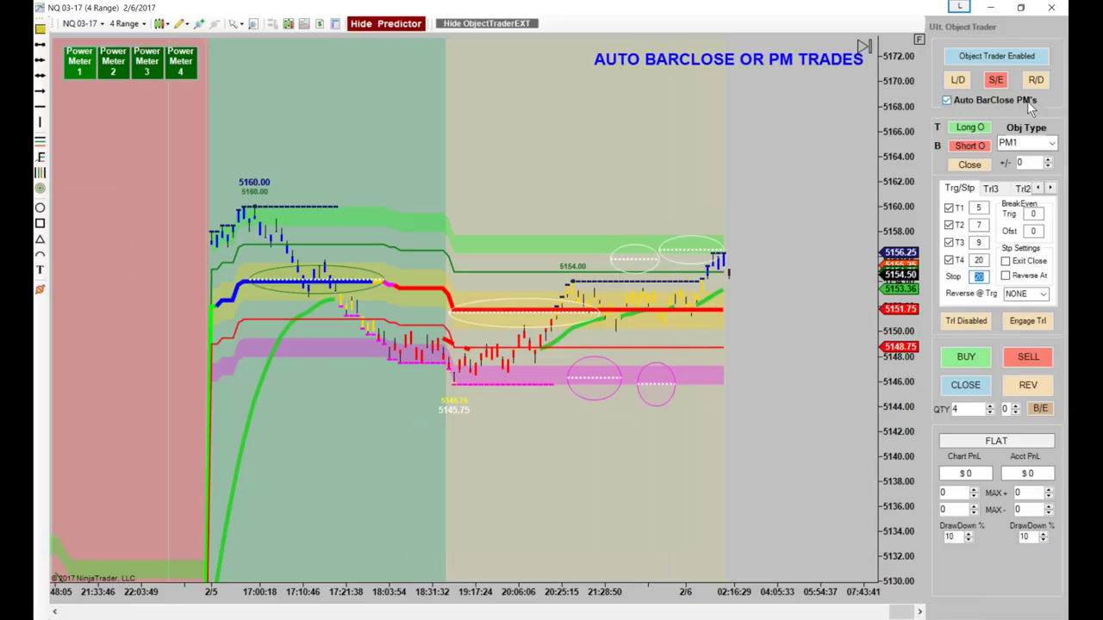
left_click(755, 263)
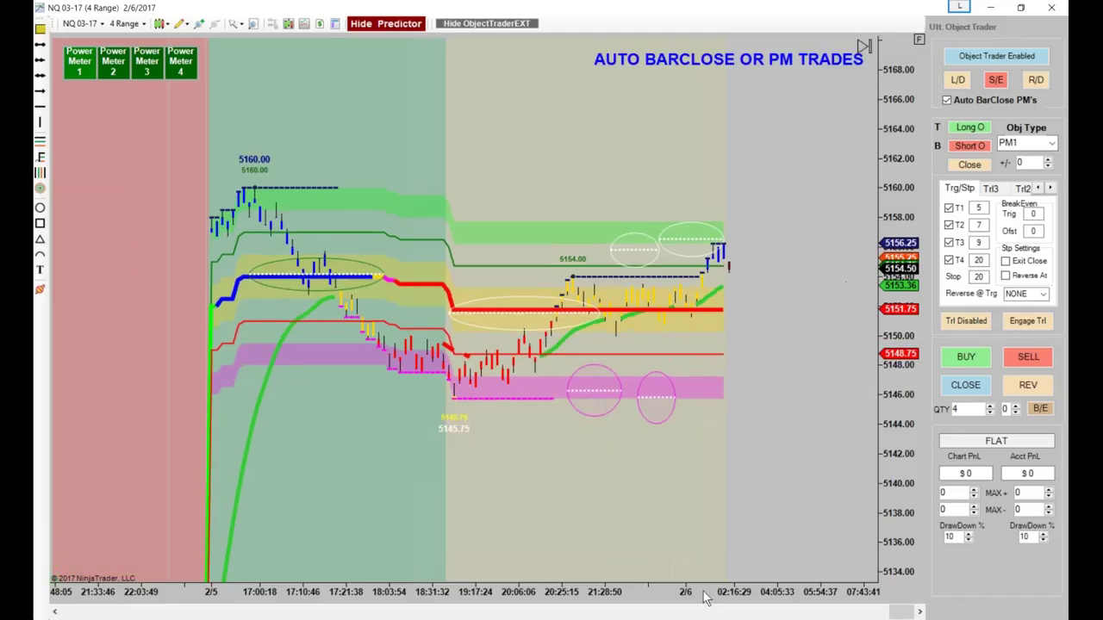
- Draw a horizontal line across the chart at about 5156.35, at the high of the latest blue bars
left_click_drag(711, 603, 632, 597)
left_click_drag(902, 299, 883, 323)
scroll(603, 562, "up", 3)
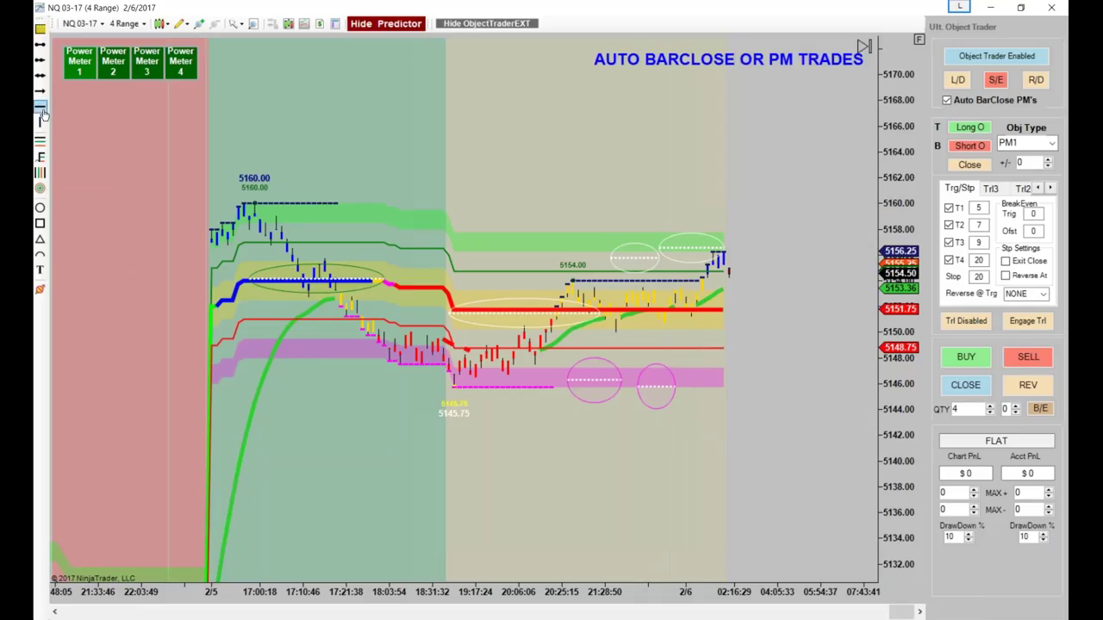
left_click(724, 251)
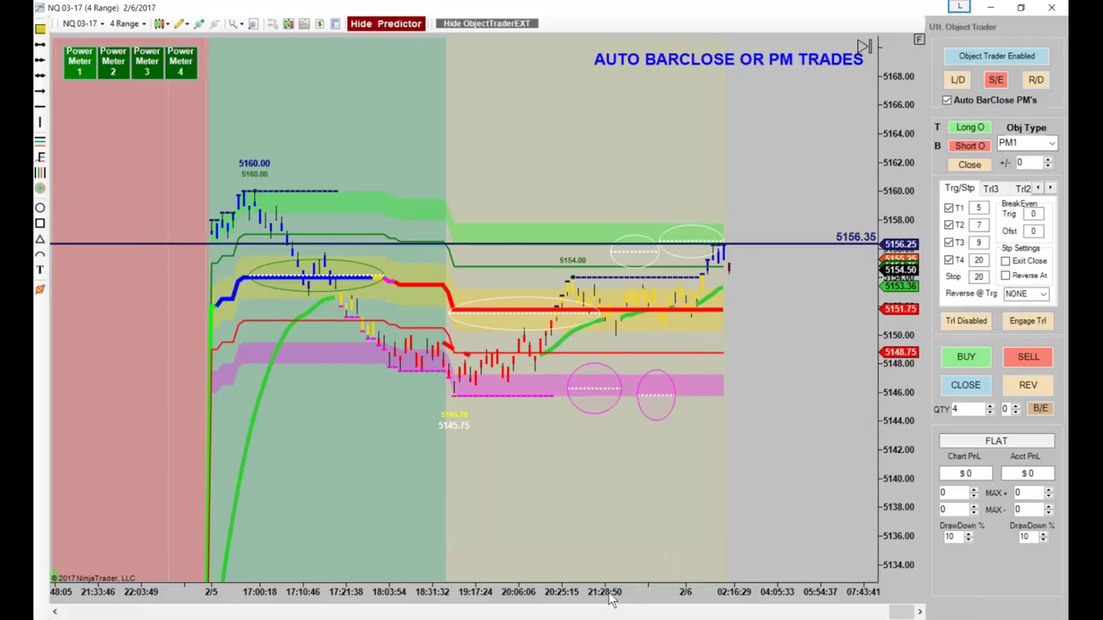
left_click_drag(611, 603, 625, 601)
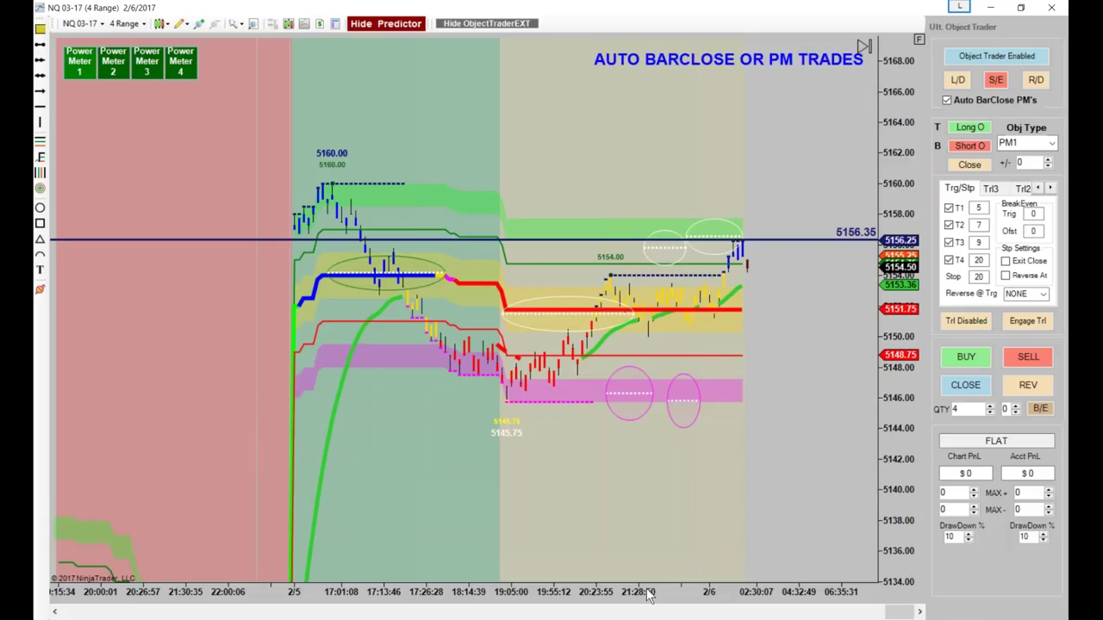
- Examine the bars around the 5156.35 line and the short trade's entry, stop and target levels on the NQ chart
scroll(840, 276, "down", 2)
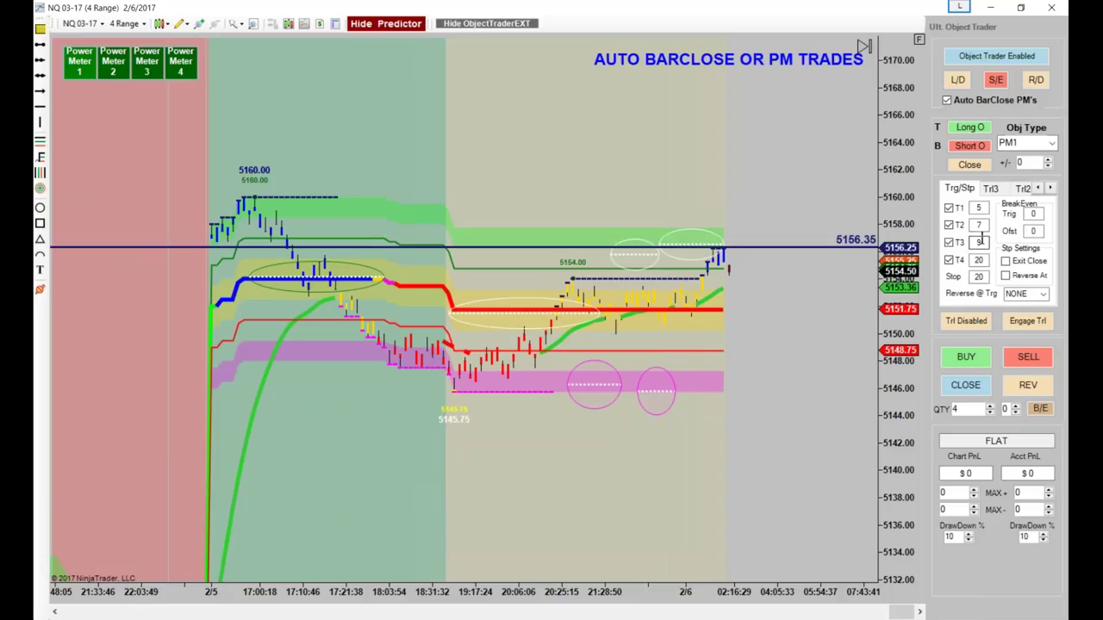
scroll(545, 596, "up", 2)
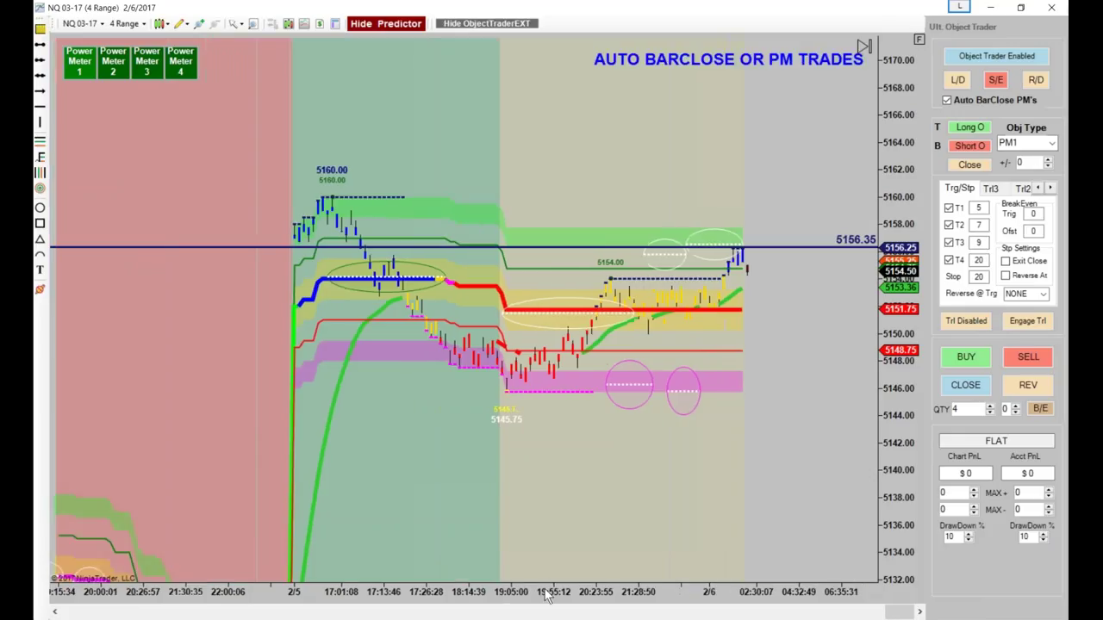
scroll(546, 597, "up", 2)
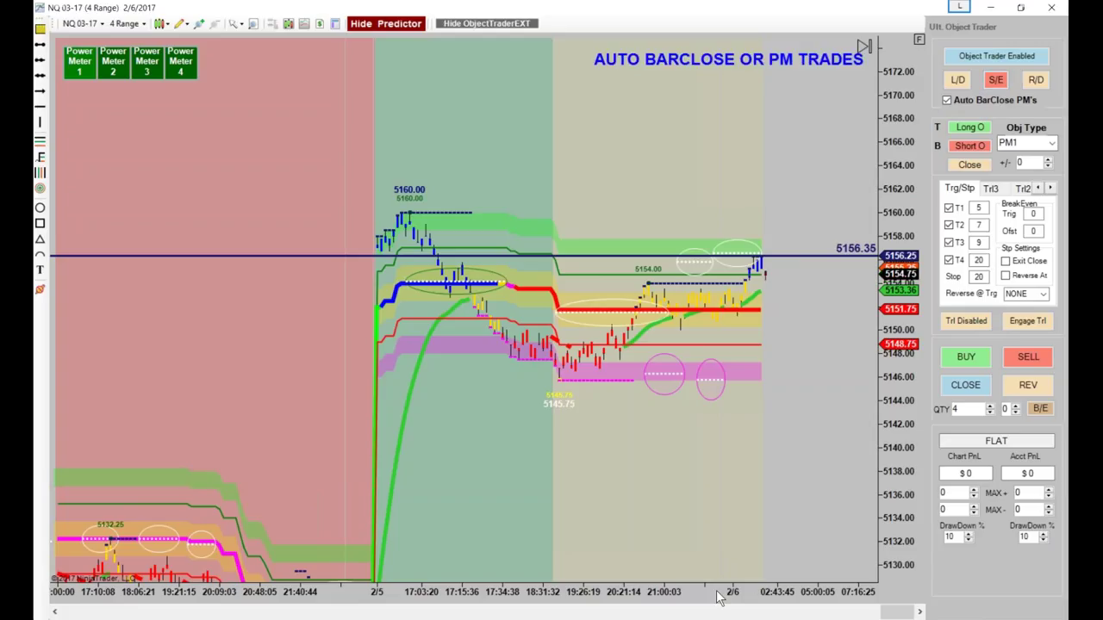
left_click_drag(749, 592, 644, 590)
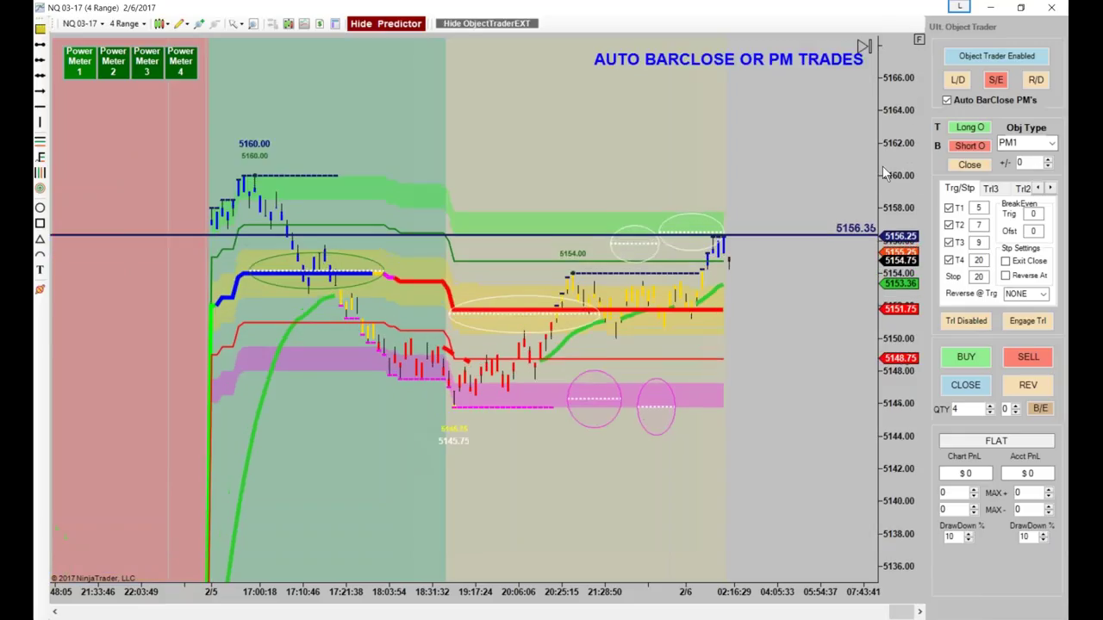
scroll(801, 328, "up", 2)
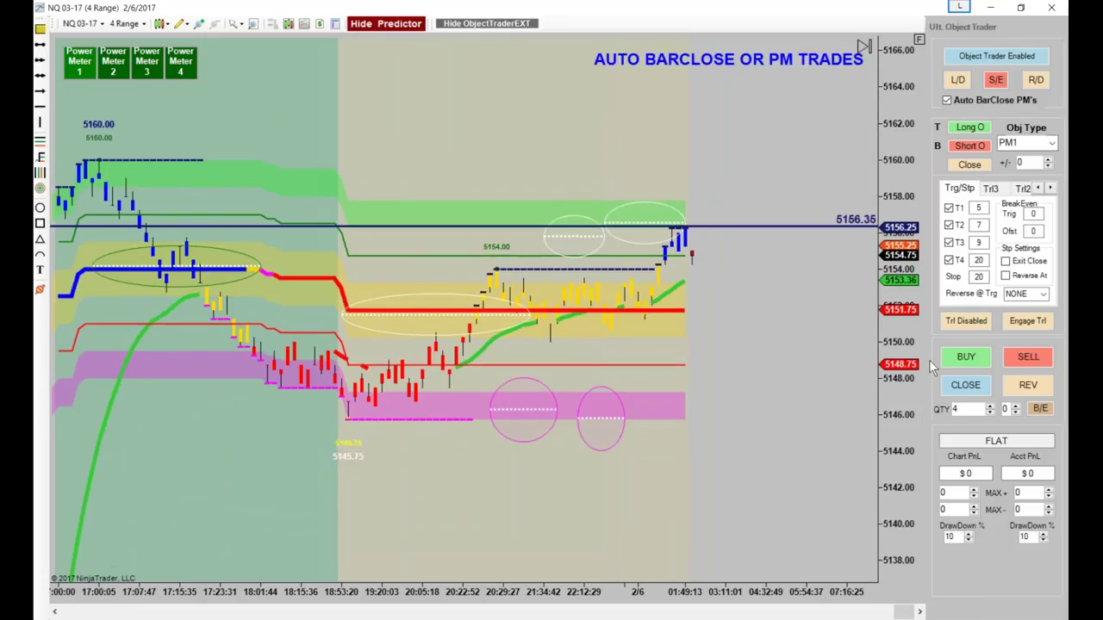
left_click(992, 79)
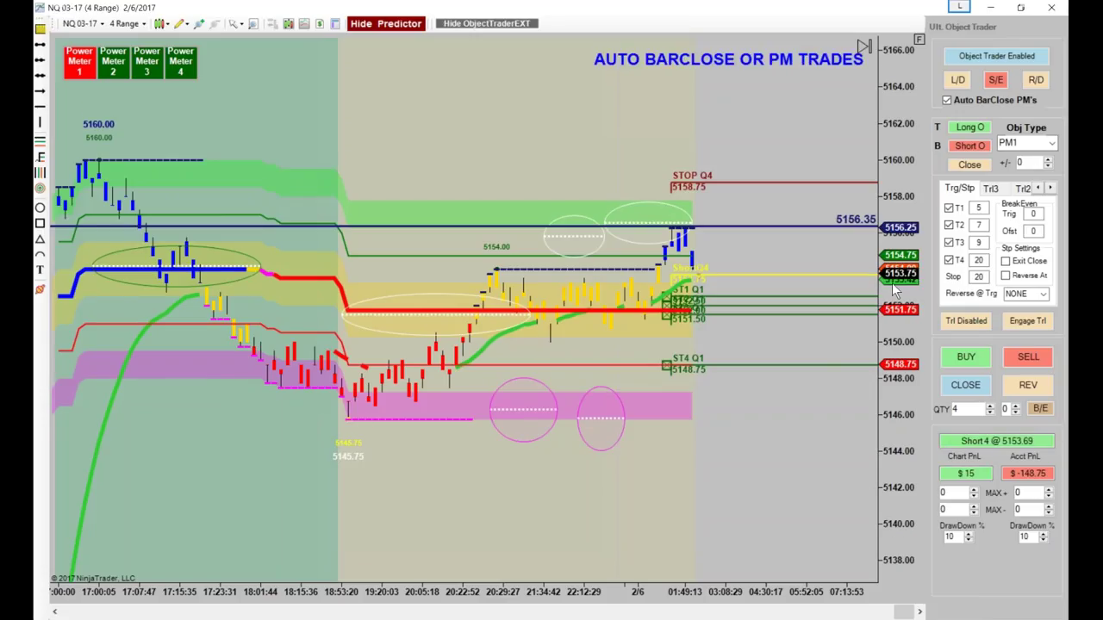
left_click_drag(890, 312, 826, 342)
left_click_drag(526, 593, 564, 606)
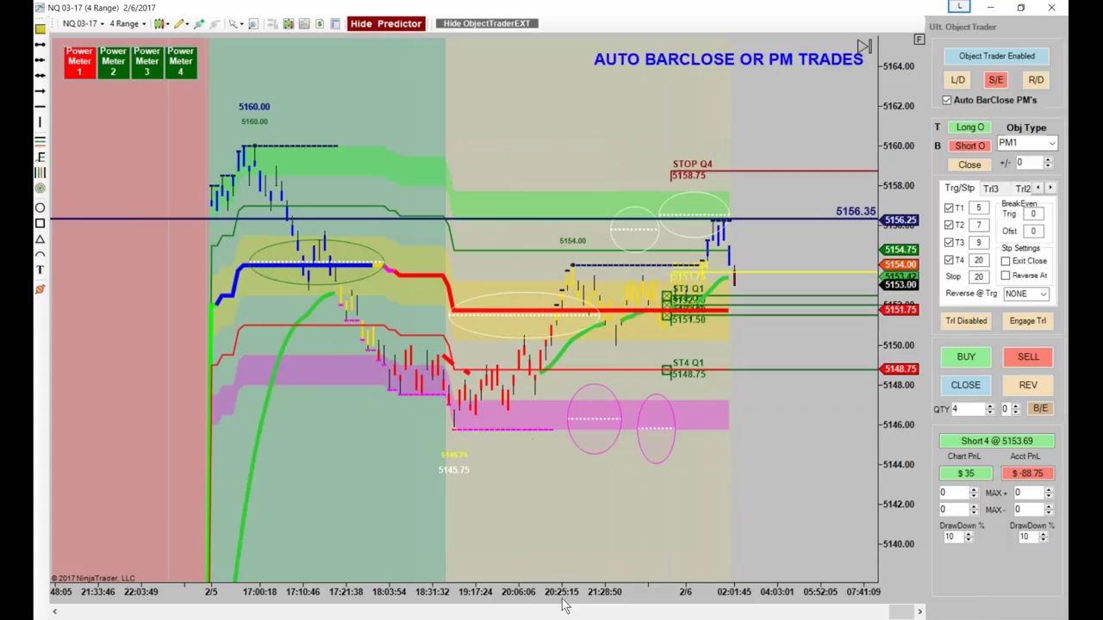
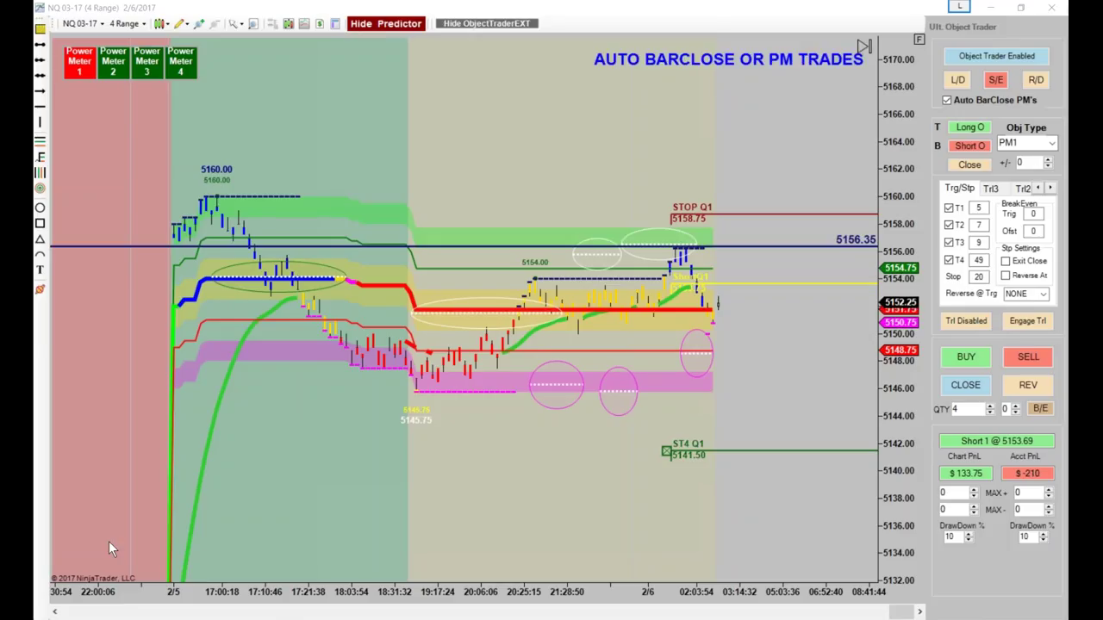
scroll(573, 526, "down", 2)
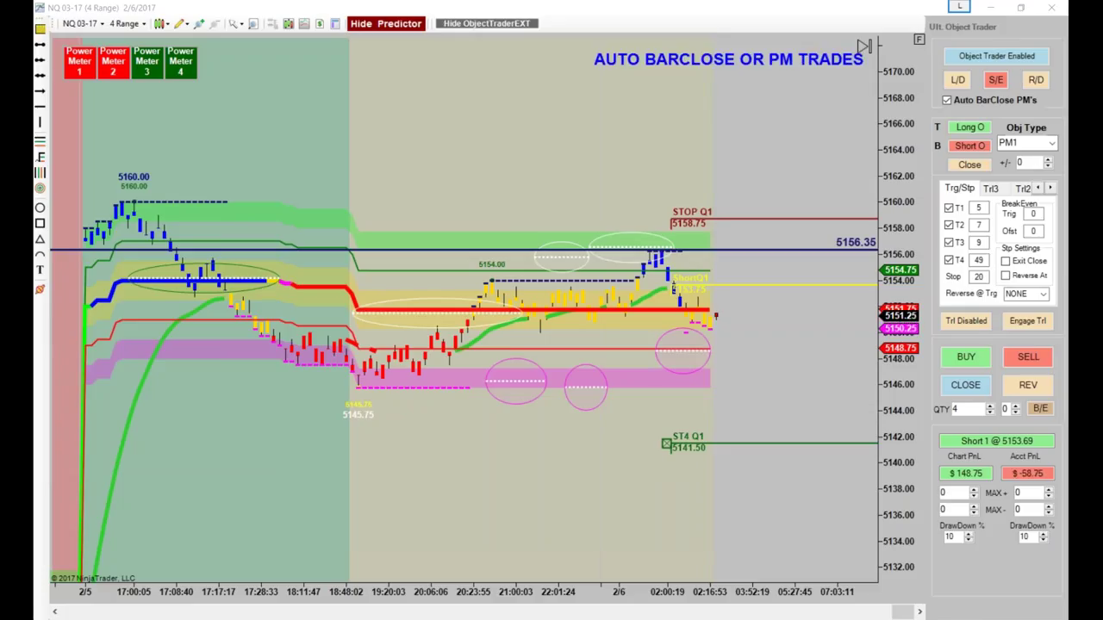
- View the open long trade on the other 4 Range chart by moving its window over the NQ chart and back off
left_click_drag(0, 129, 327, 90)
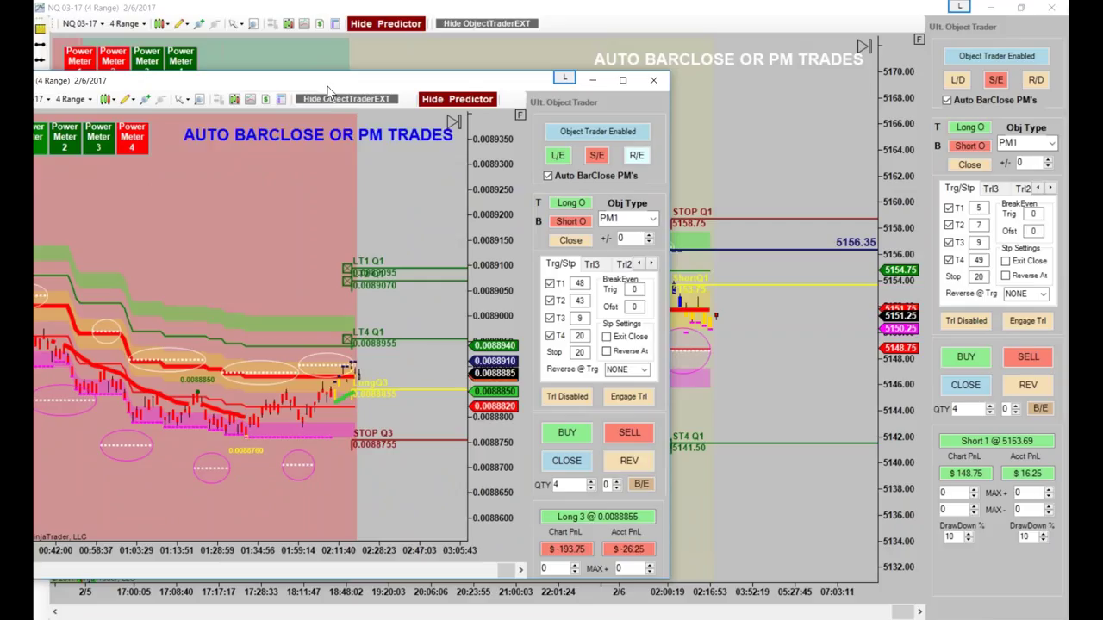
left_click_drag(327, 90, 329, 91)
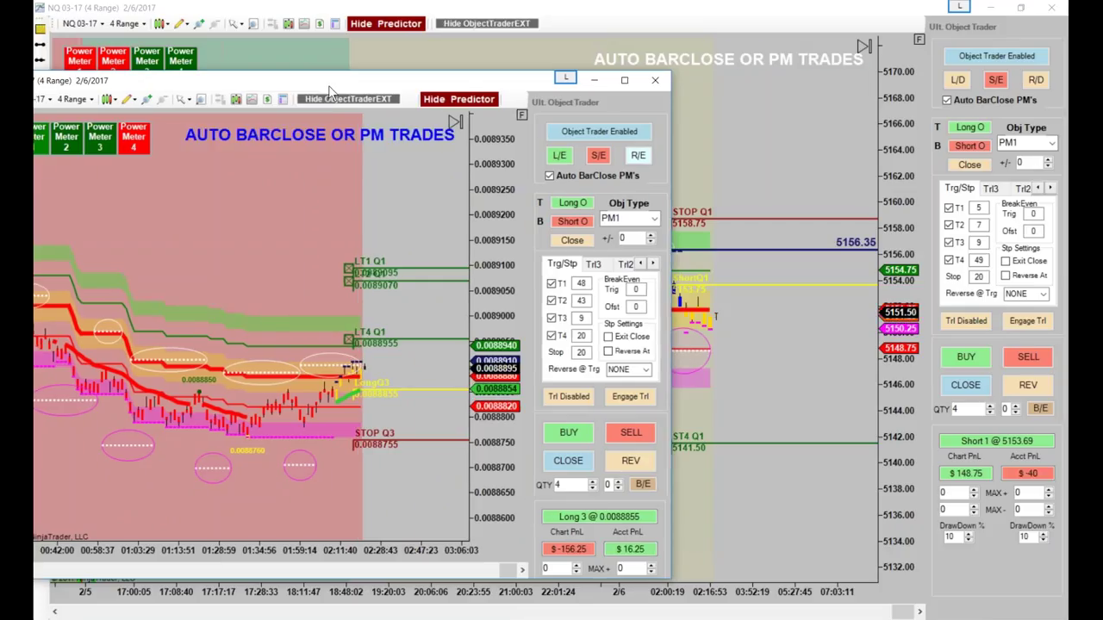
left_click_drag(329, 90, 0, 91)
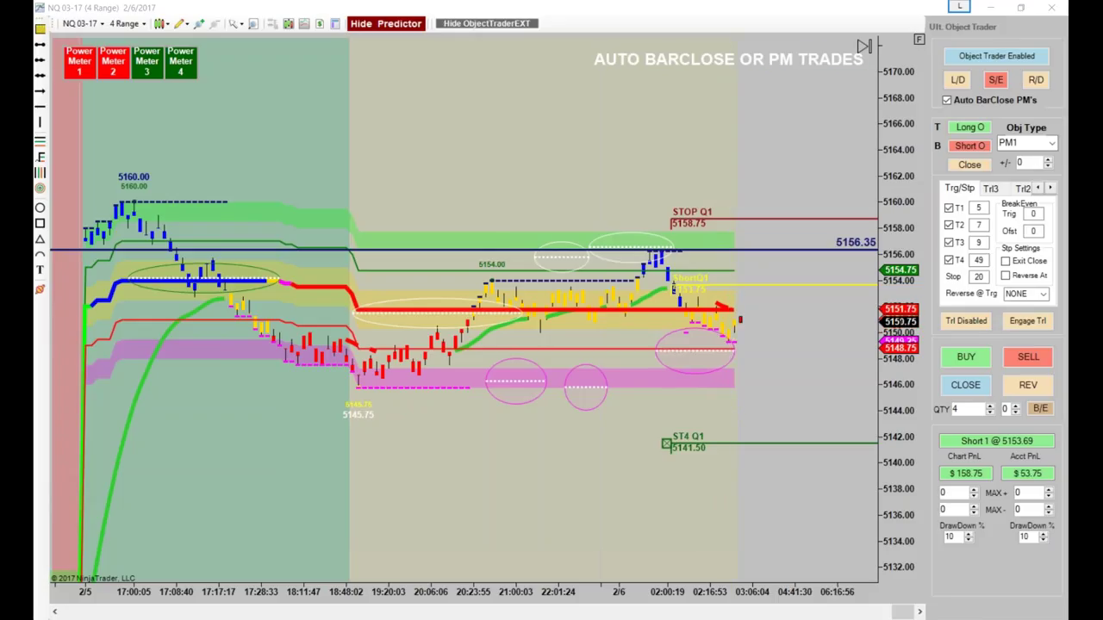
- Move the horizontal line down to 5152.00, just above the thick red line
scroll(639, 570, "down", 3)
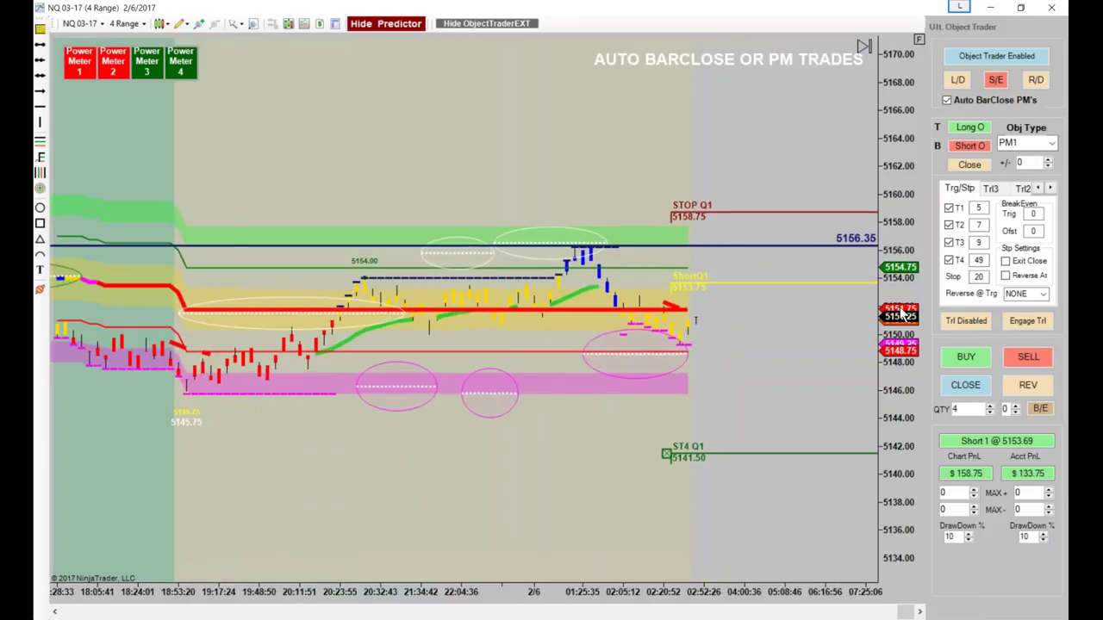
left_click_drag(902, 316, 892, 272)
left_click_drag(660, 226, 664, 305)
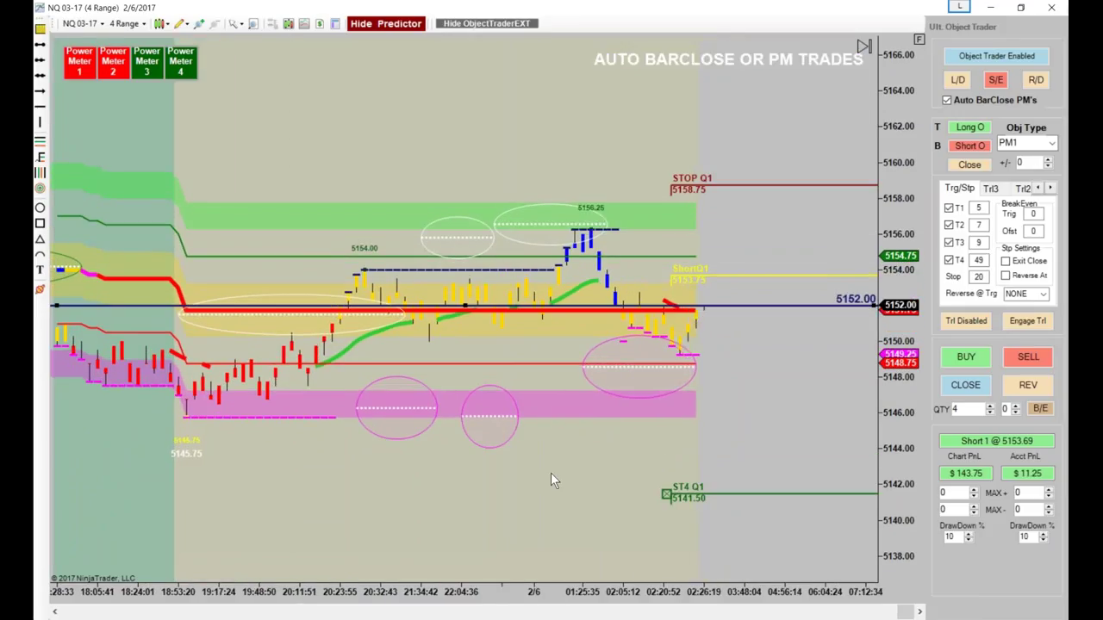
- Enable long trades (L/E) and reversals (R/E) in the Object Trader, alongside the short trades
left_click_drag(505, 596, 548, 598)
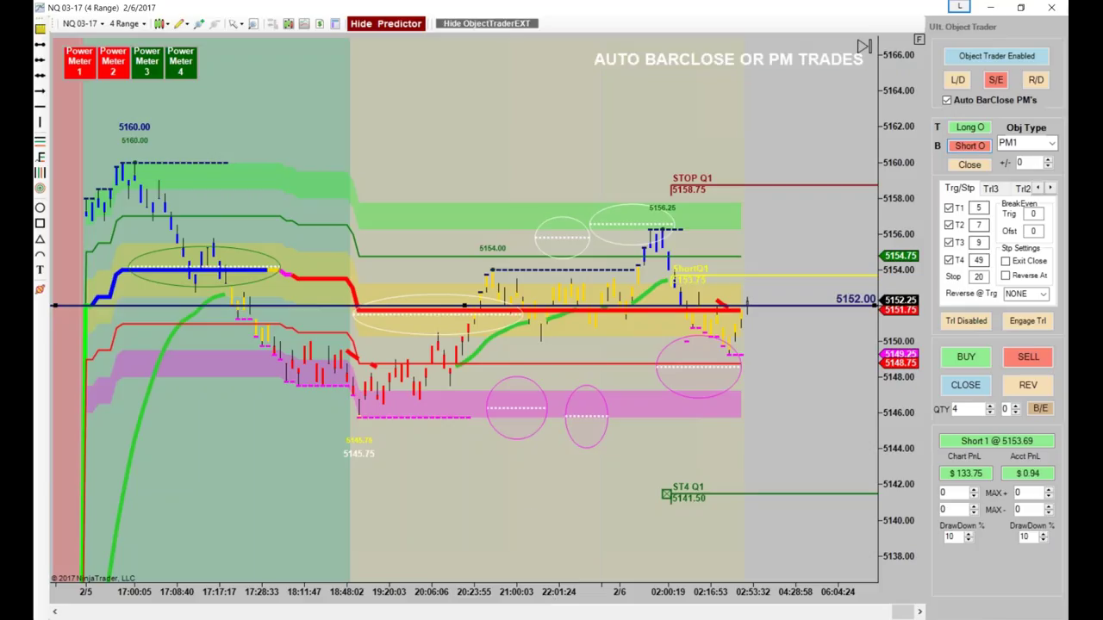
left_click(957, 80)
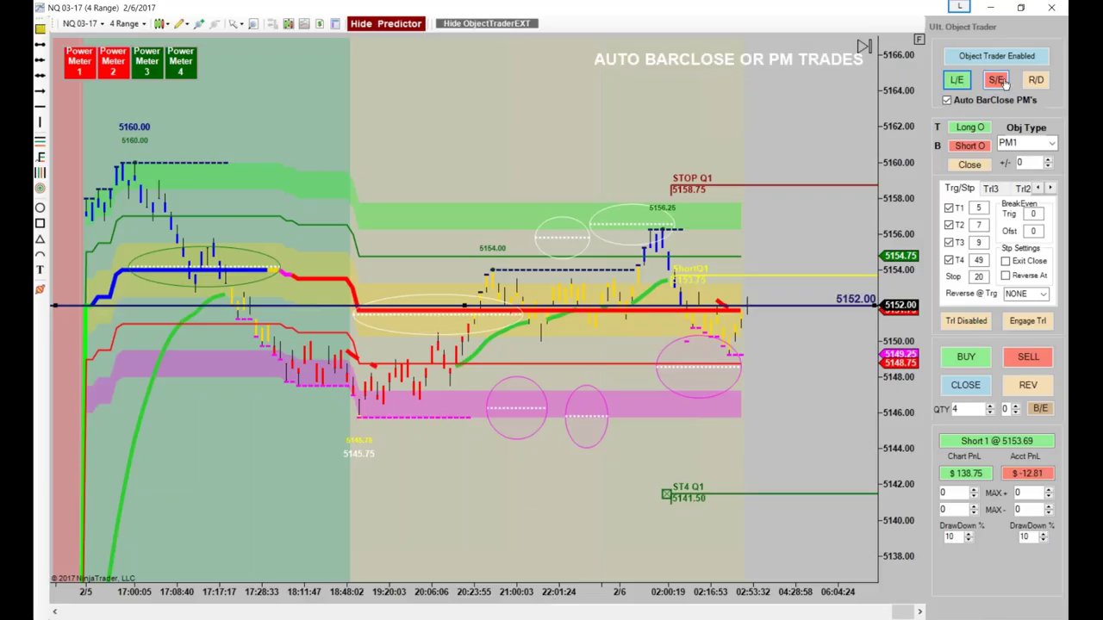
left_click(1036, 79)
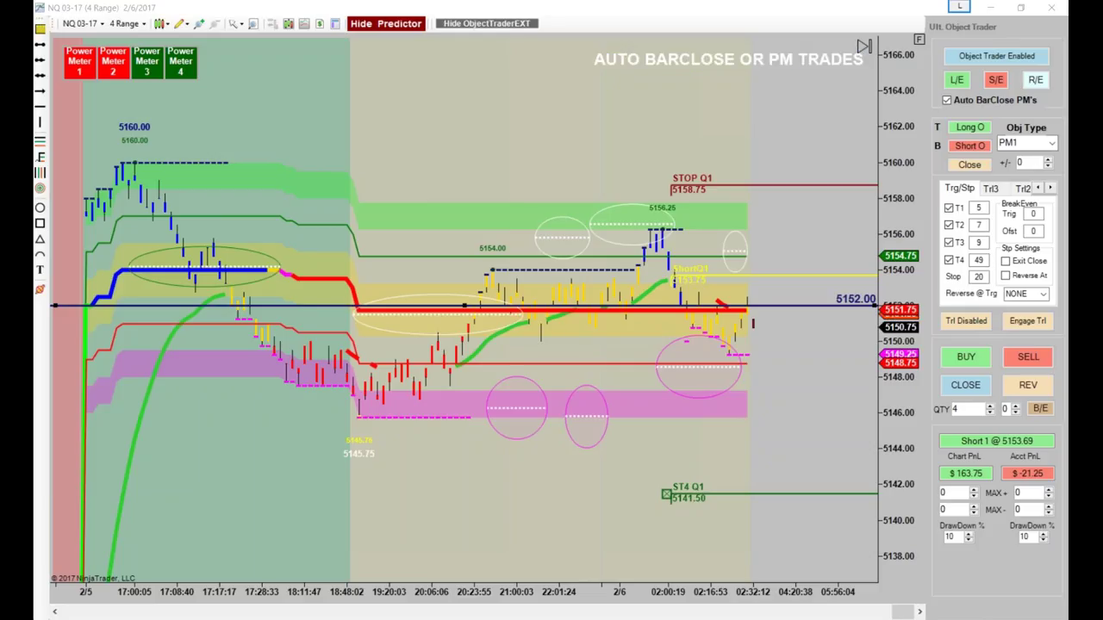
- Lower the short trade's fourth target (ST4) to 5131.50
scroll(781, 441, "down", 2)
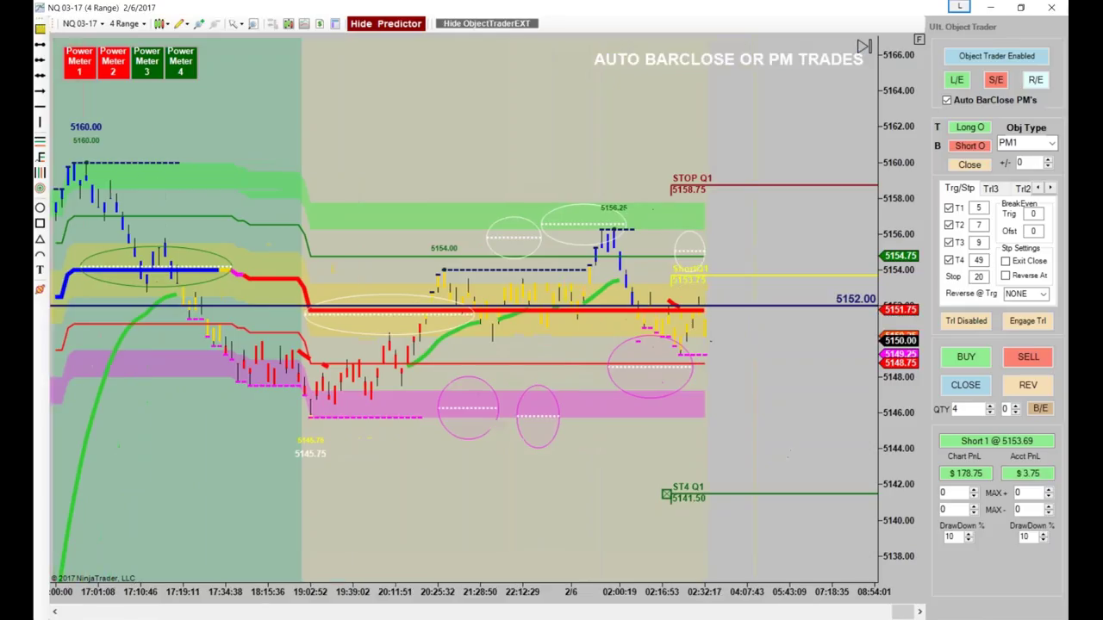
left_click_drag(891, 397, 892, 428)
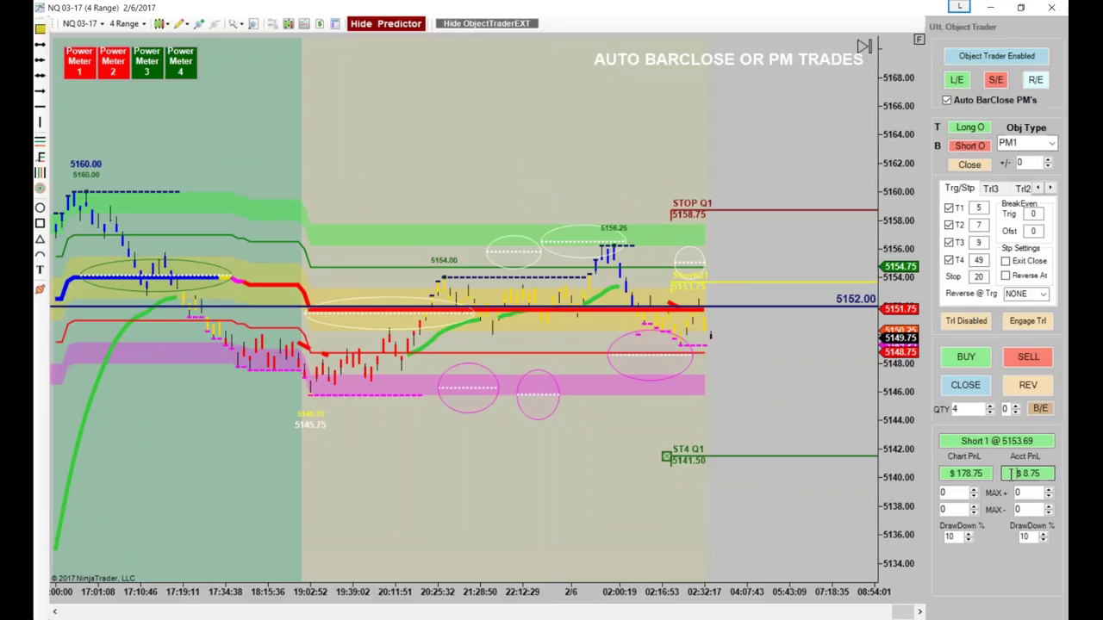
scroll(541, 586, "down", 3)
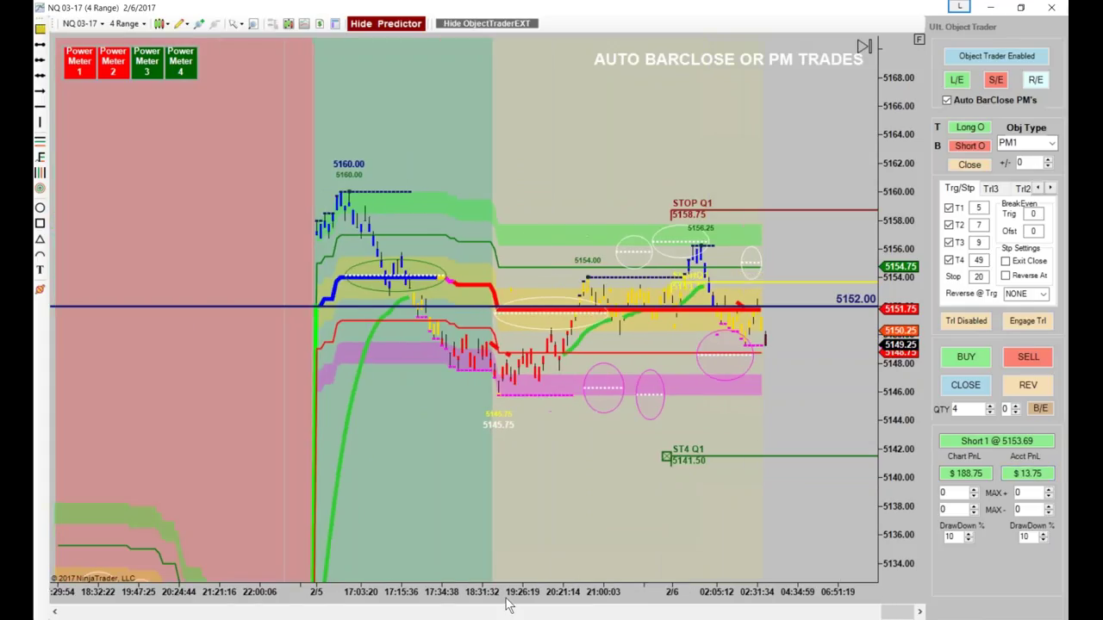
left_click_drag(892, 370, 892, 405)
left_click_drag(779, 417, 775, 521)
scroll(775, 387, "down", 2)
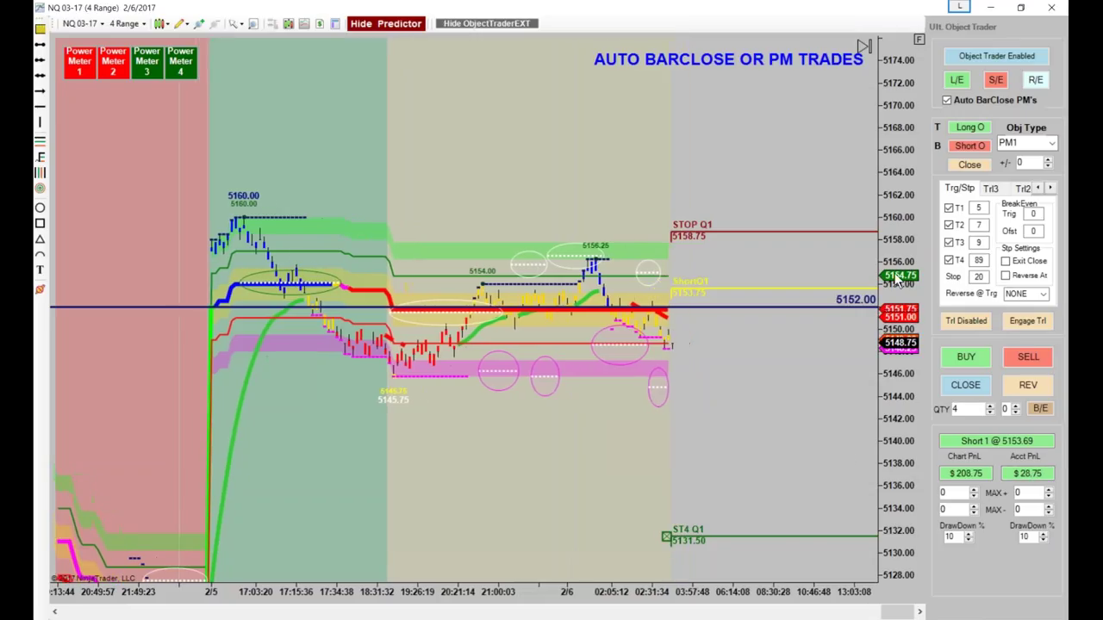
- Raise the horizontal line slightly to about 5152.61
left_click_drag(901, 336, 904, 310)
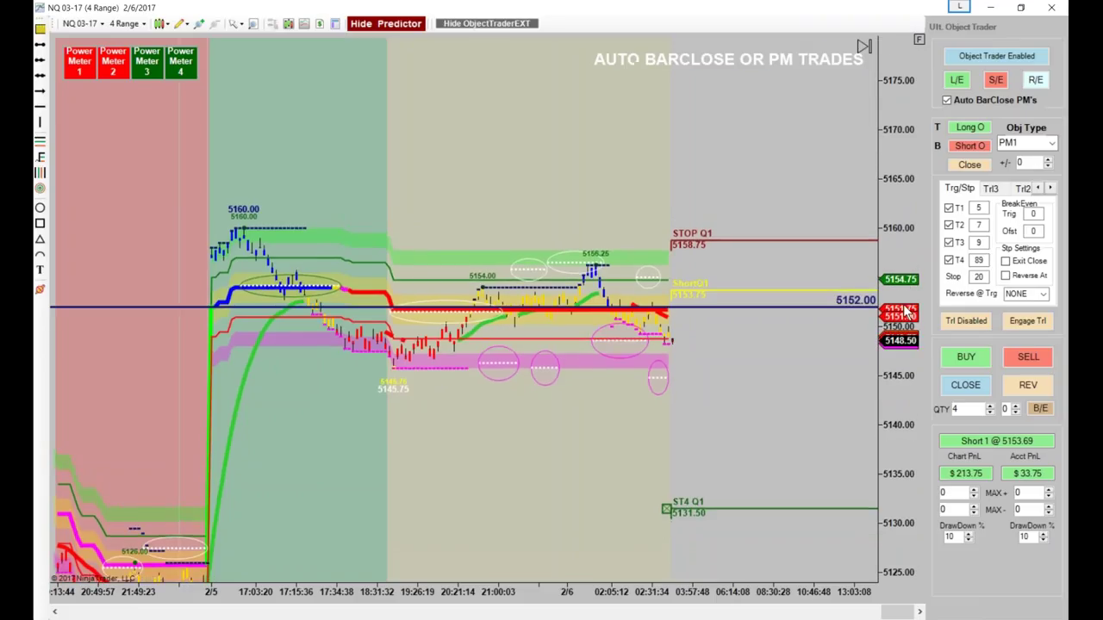
left_click_drag(905, 311, 905, 326)
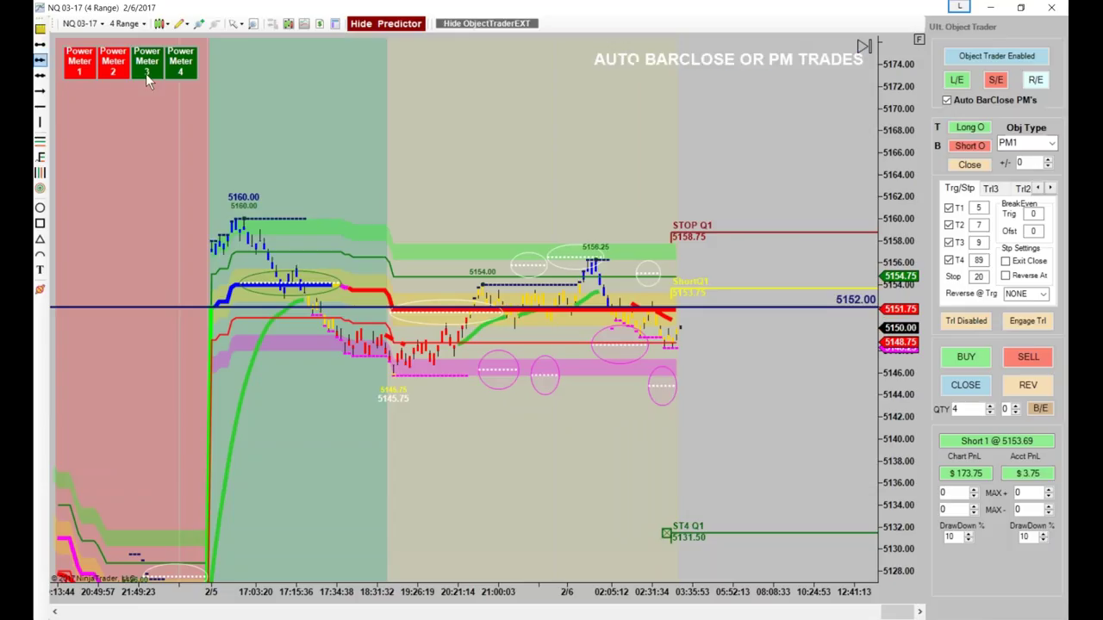
left_click(918, 40)
left_click_drag(899, 149, 848, 199)
left_click_drag(621, 292, 519, 149)
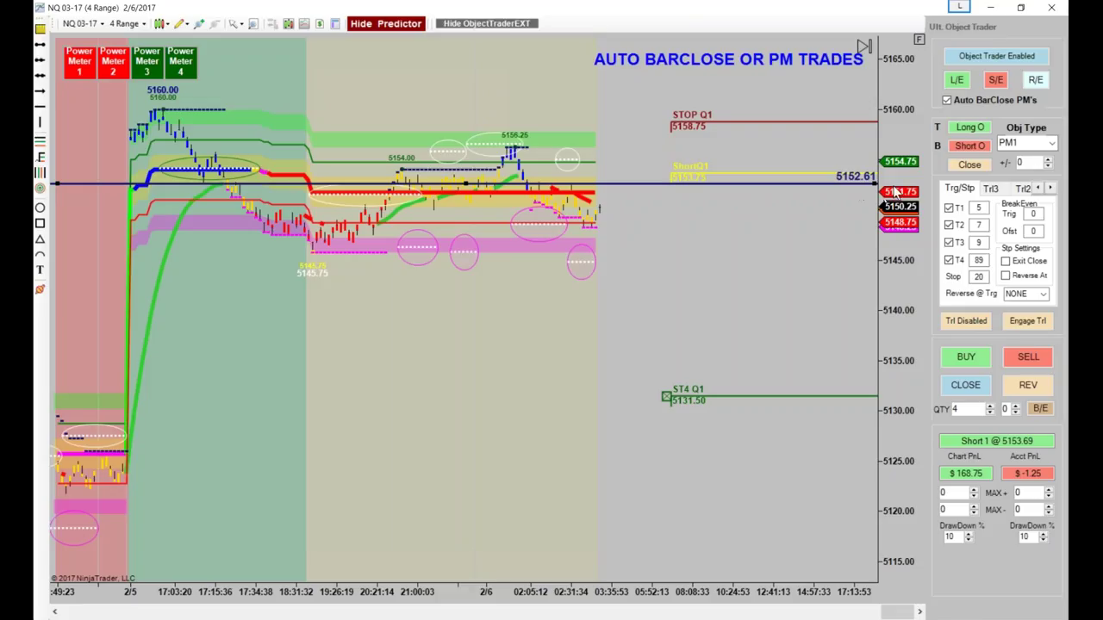
scroll(464, 577, "up", 3)
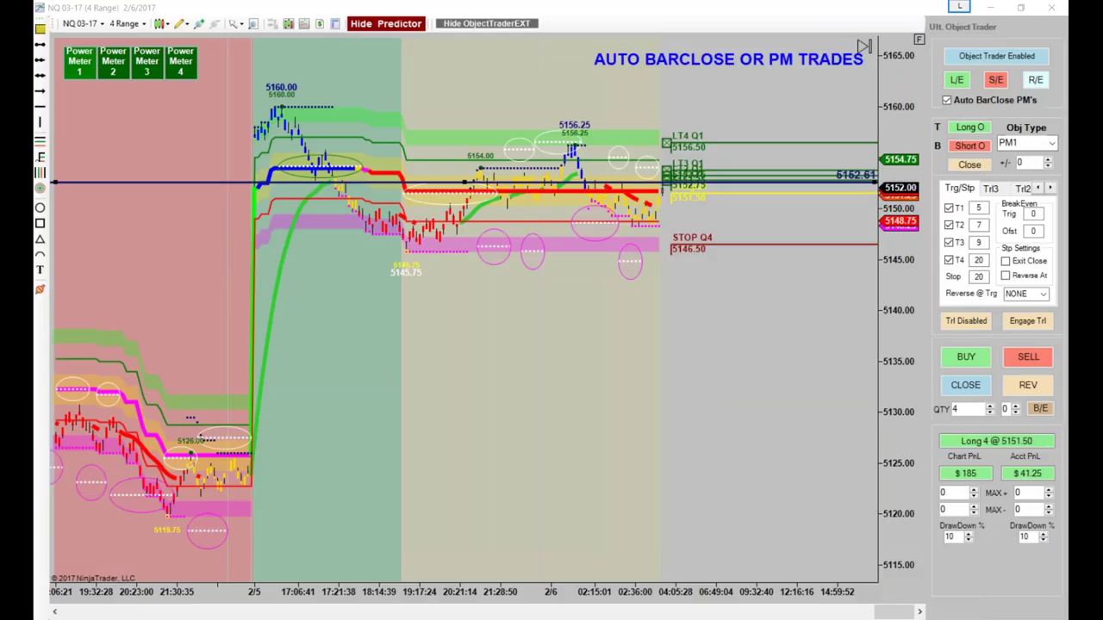
- Raise the long trade's fourth target (LT4) to 5161.50
left_click_drag(557, 521, 701, 521)
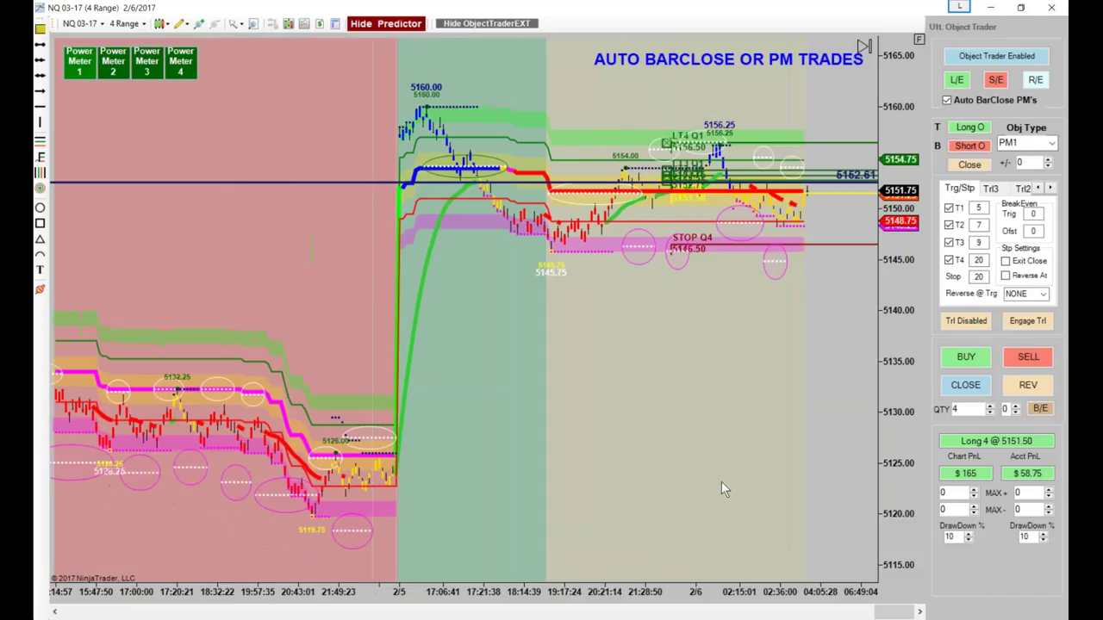
scroll(604, 511, "up", 3)
left_click_drag(604, 512, 528, 504)
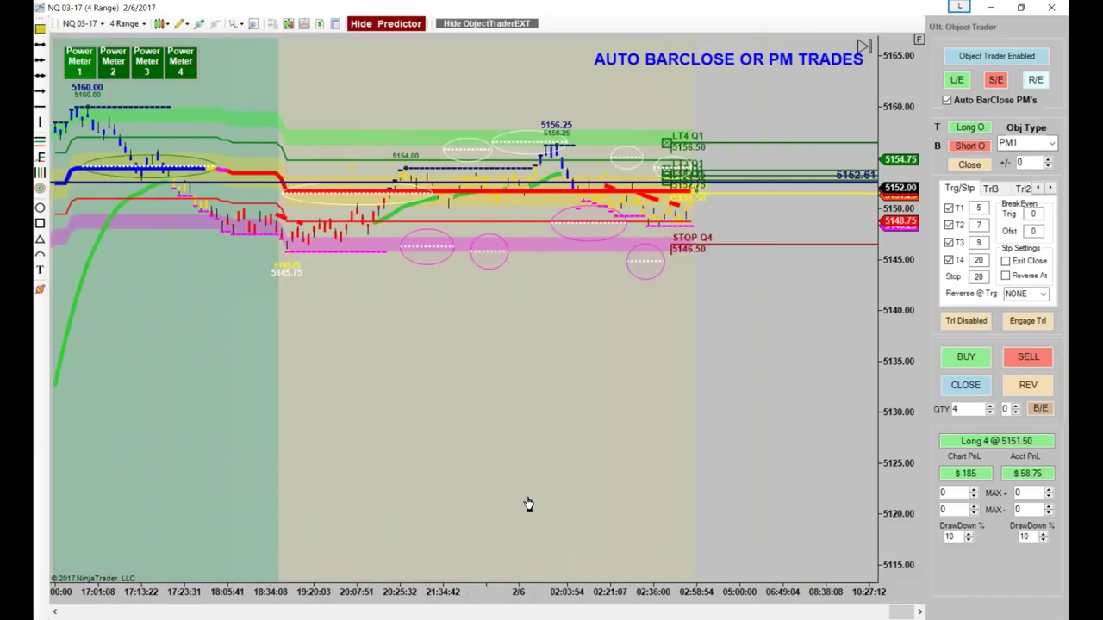
left_click_drag(915, 38, 908, 45)
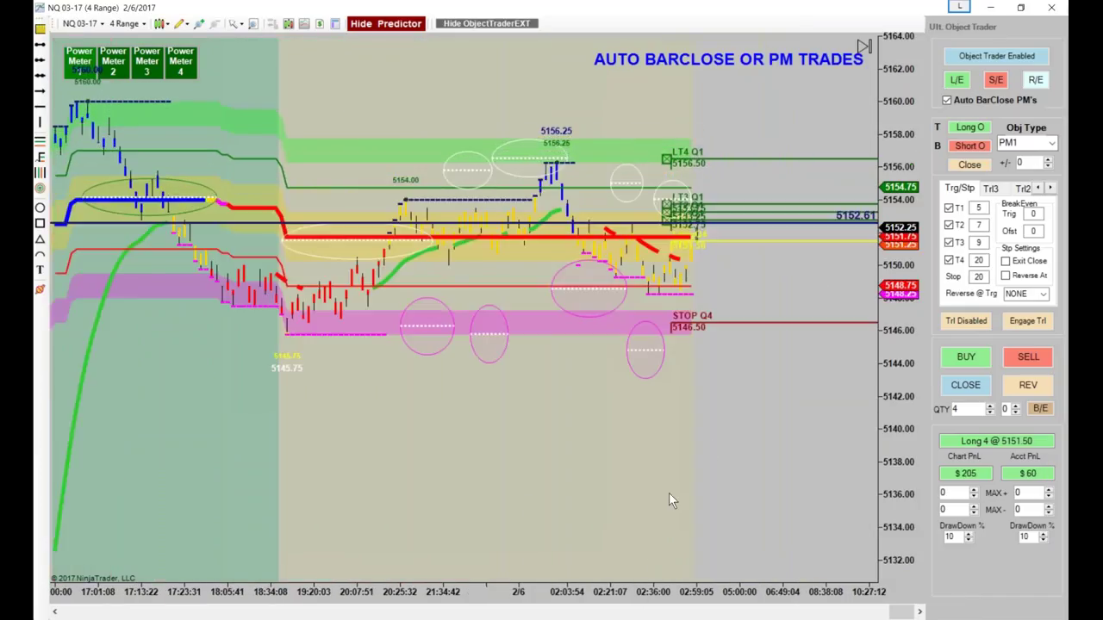
scroll(668, 493, "up", 3)
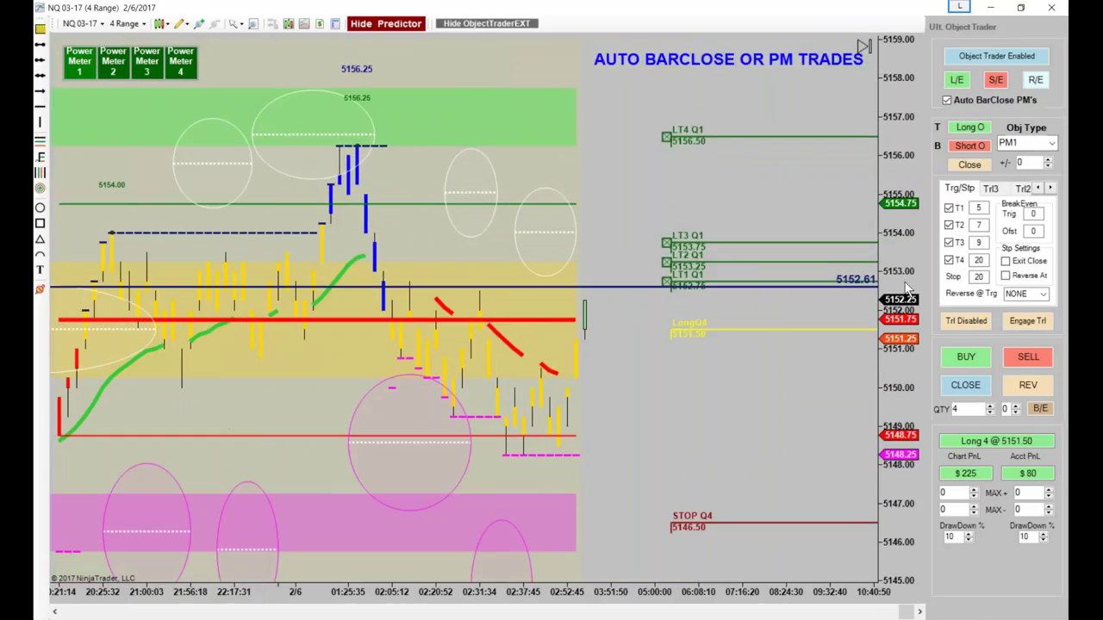
left_click_drag(906, 289, 837, 437)
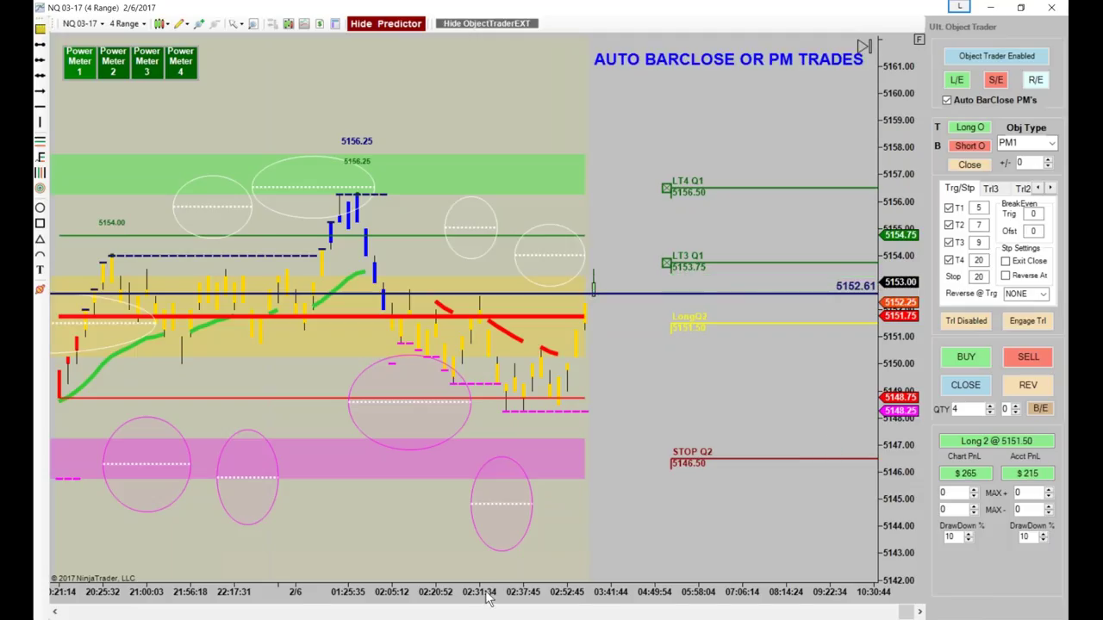
scroll(775, 405, "up", 3)
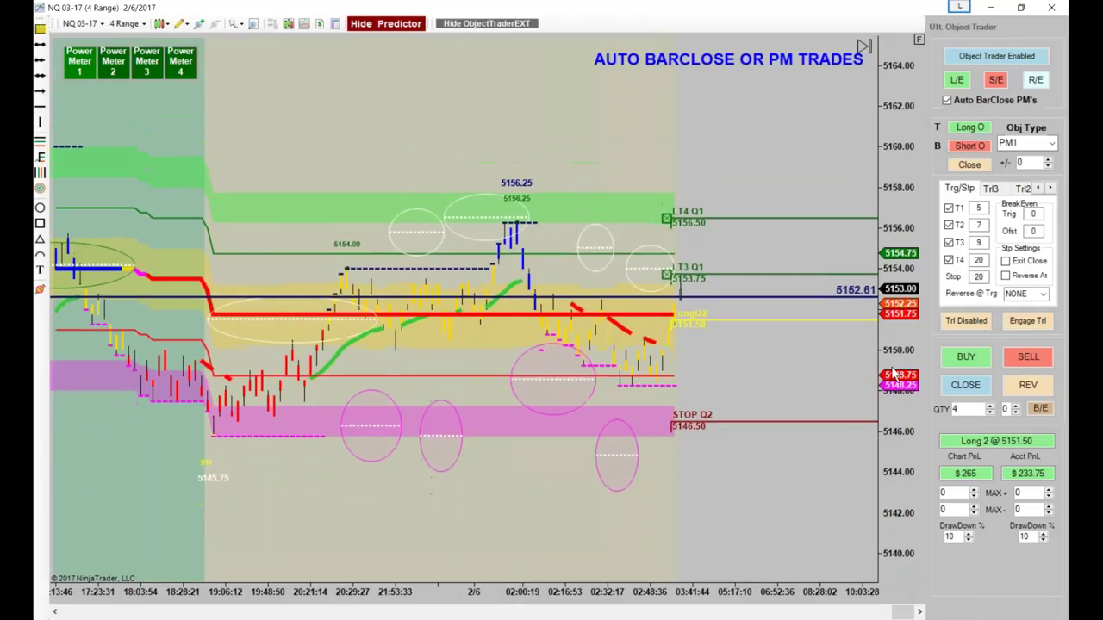
left_click_drag(768, 219, 769, 118)
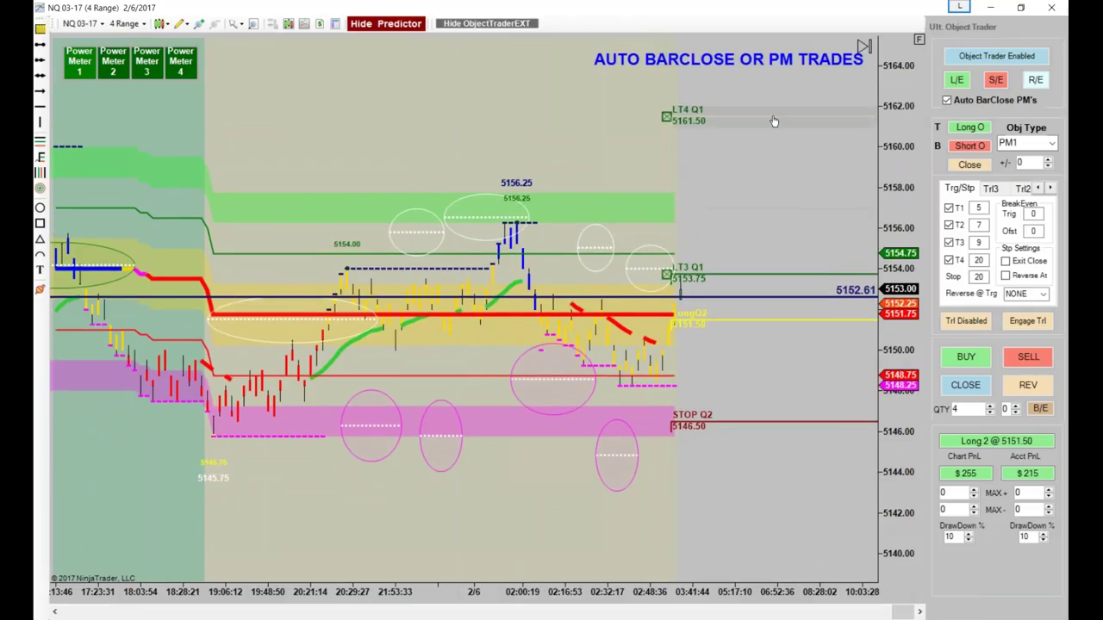
- Follow the remaining long contract toward its LT4 target and bring the other chart's window over for another look
scroll(520, 565, "up", 2)
scroll(670, 509, "up", 2)
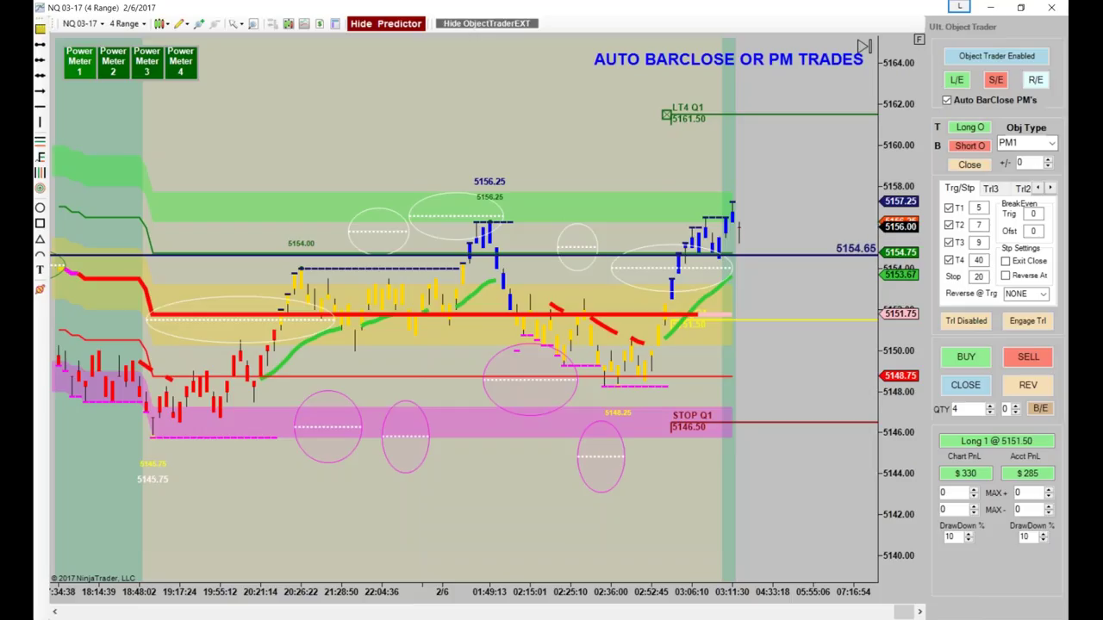
left_click_drag(0, 93, 326, 93)
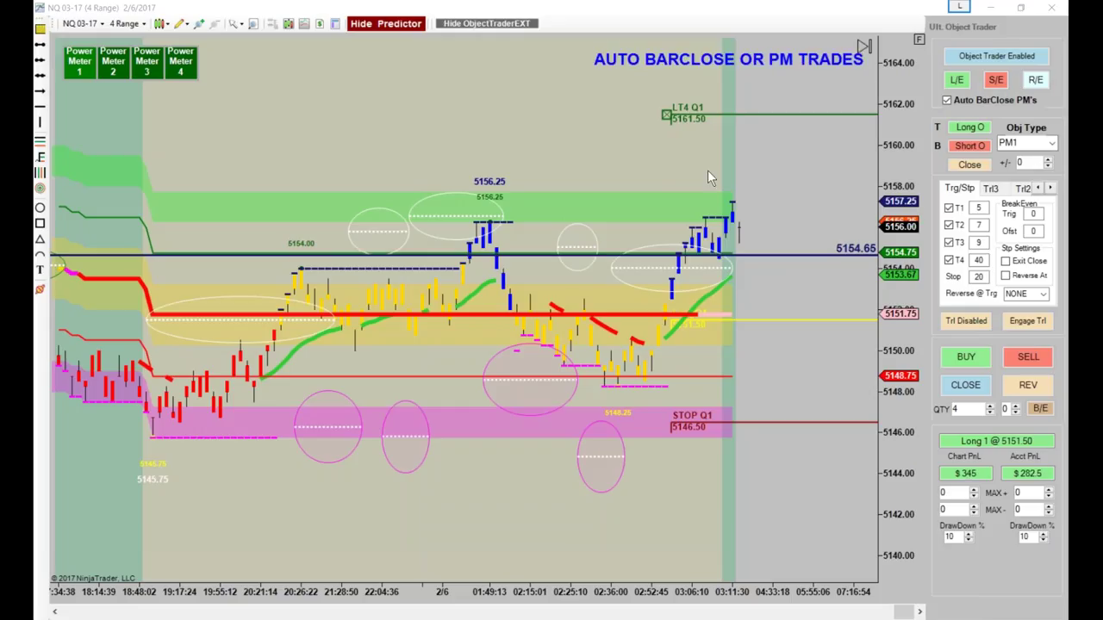
scroll(677, 168, "down", 3)
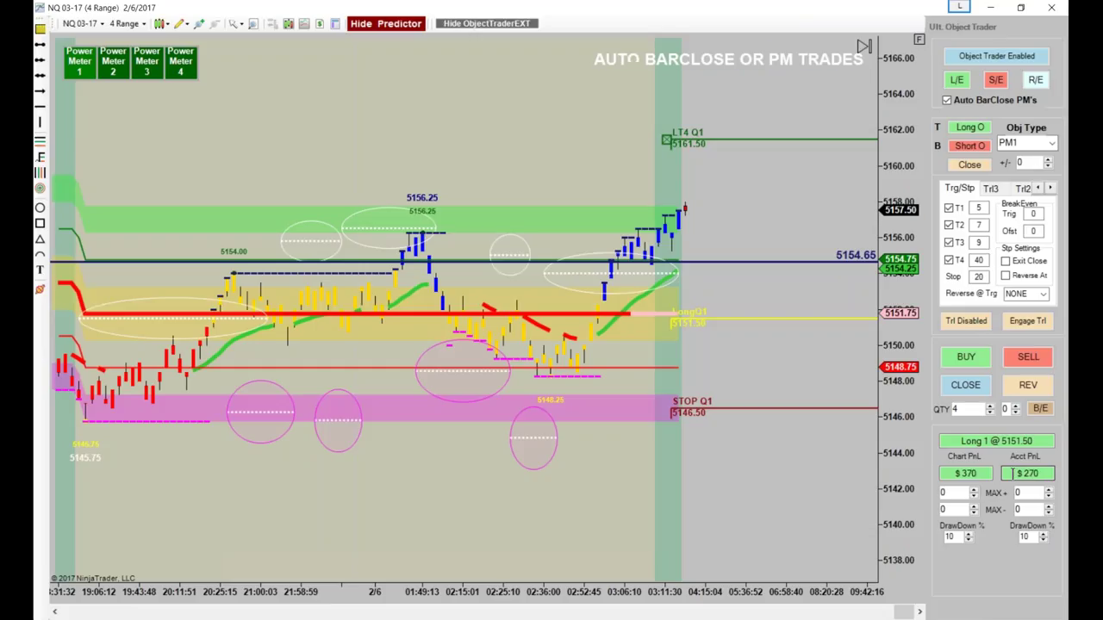
- Raise the horizontal trigger line to about 5155.93 and fine-tune it down to about 5155.17
left_click_drag(888, 258, 889, 283)
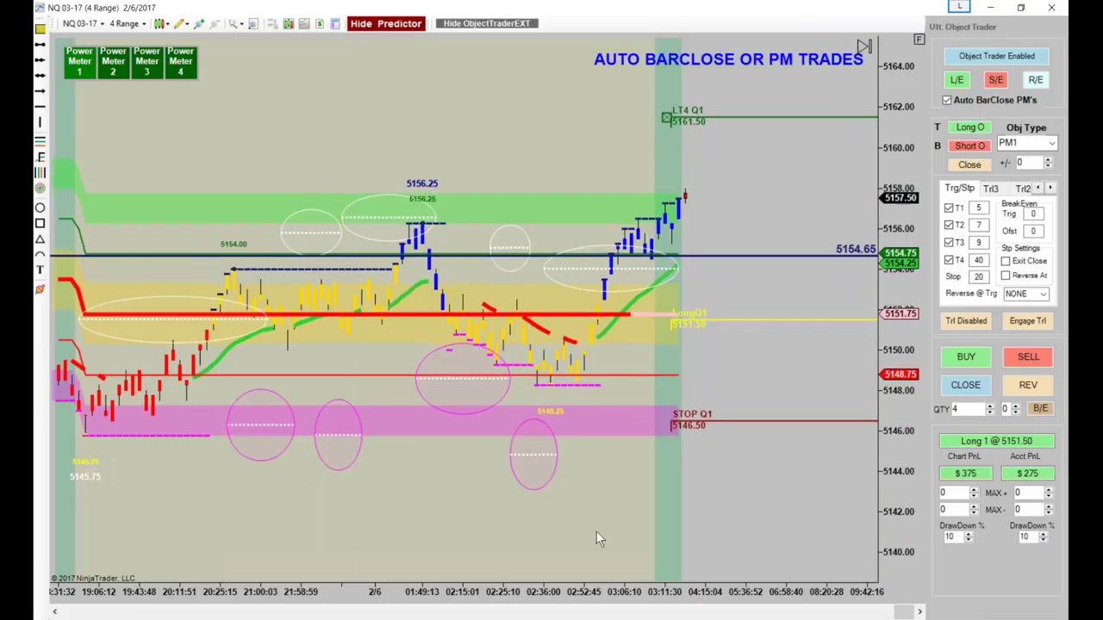
left_click_drag(603, 595, 560, 600)
left_click_drag(901, 283, 898, 345)
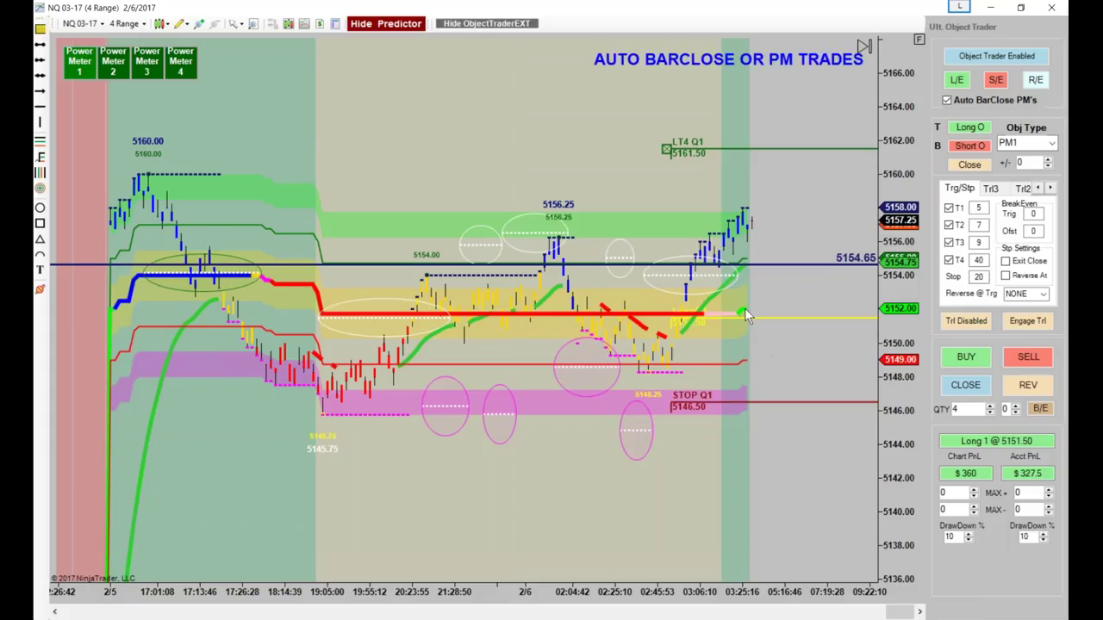
left_click_drag(889, 261, 758, 248)
left_click_drag(659, 588, 616, 544)
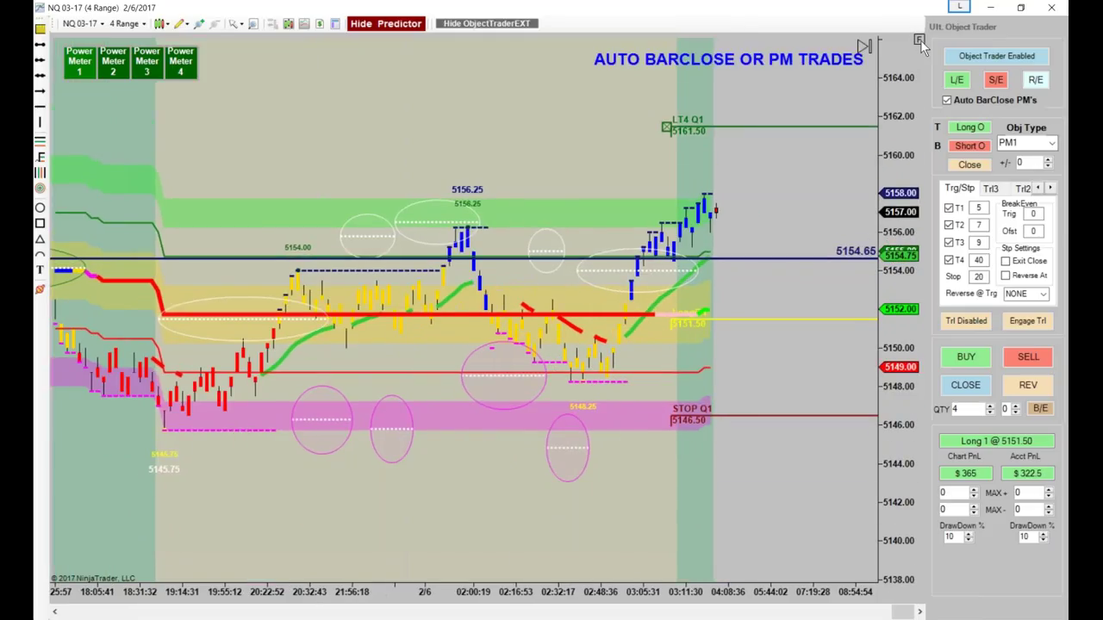
left_click(919, 39)
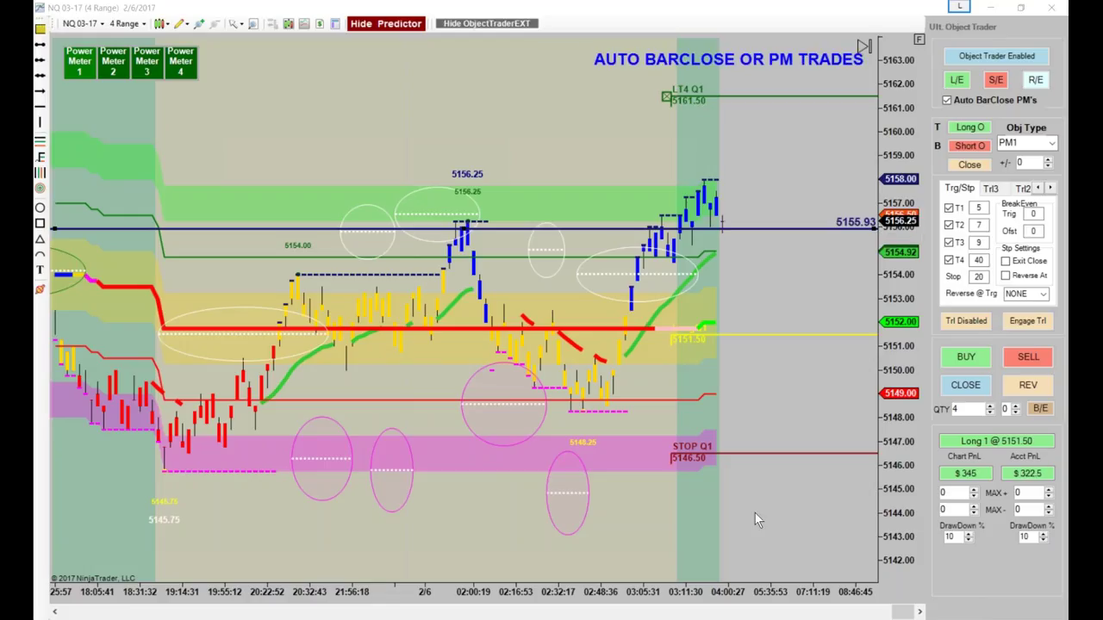
scroll(562, 600, "up", 2)
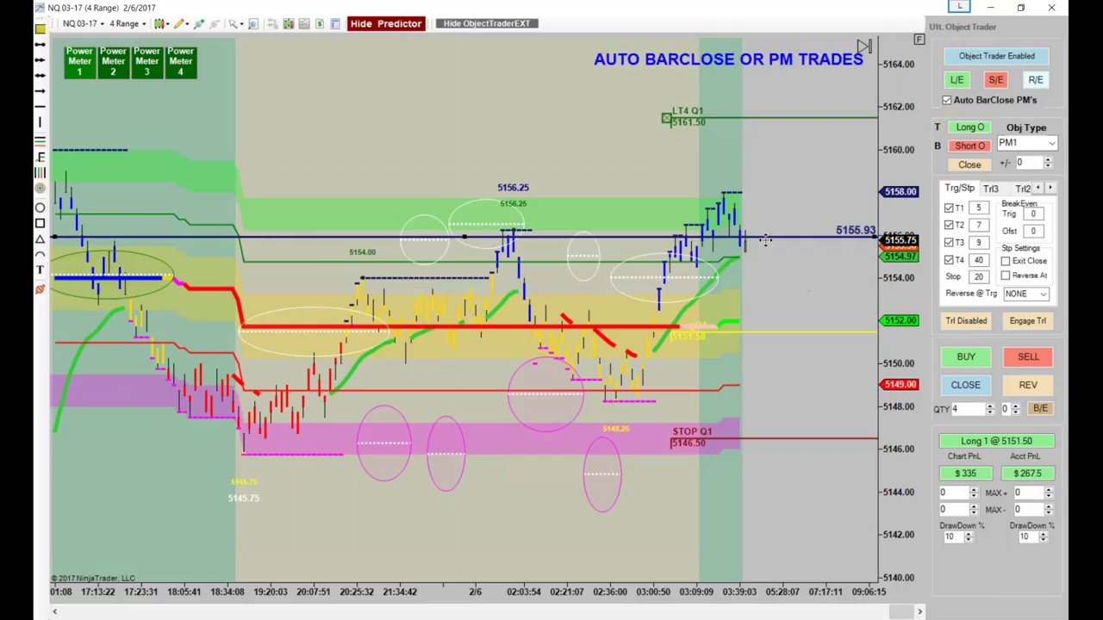
left_click_drag(748, 235, 750, 251)
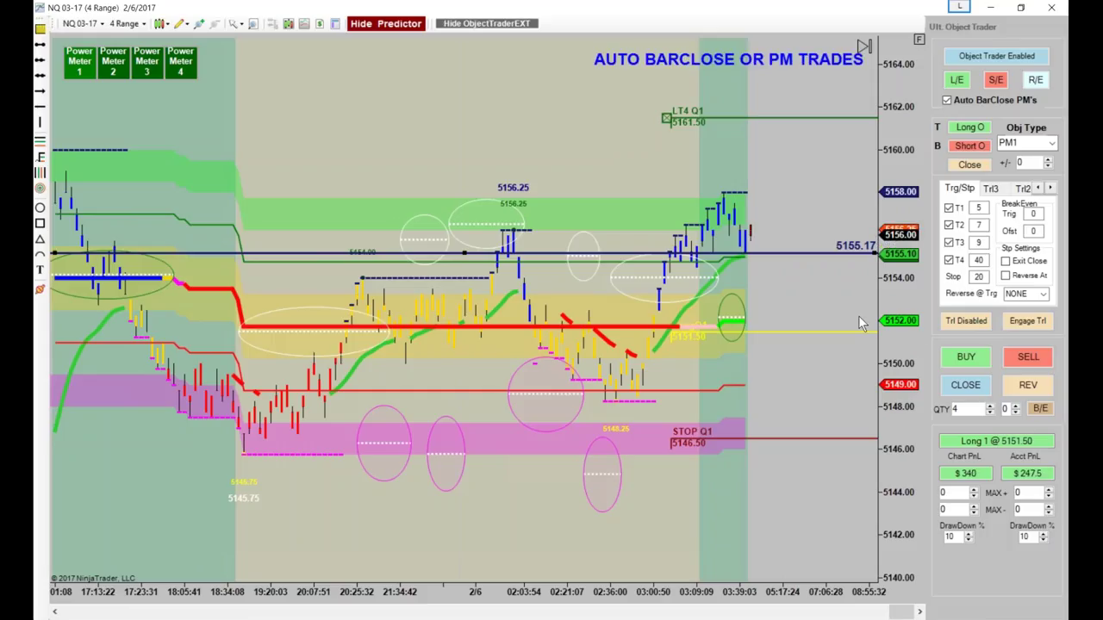
- Set the order quantity to 4 and raise the long trade's fourth target (LT4) to 5163.50
left_click_drag(1013, 474, 1049, 474)
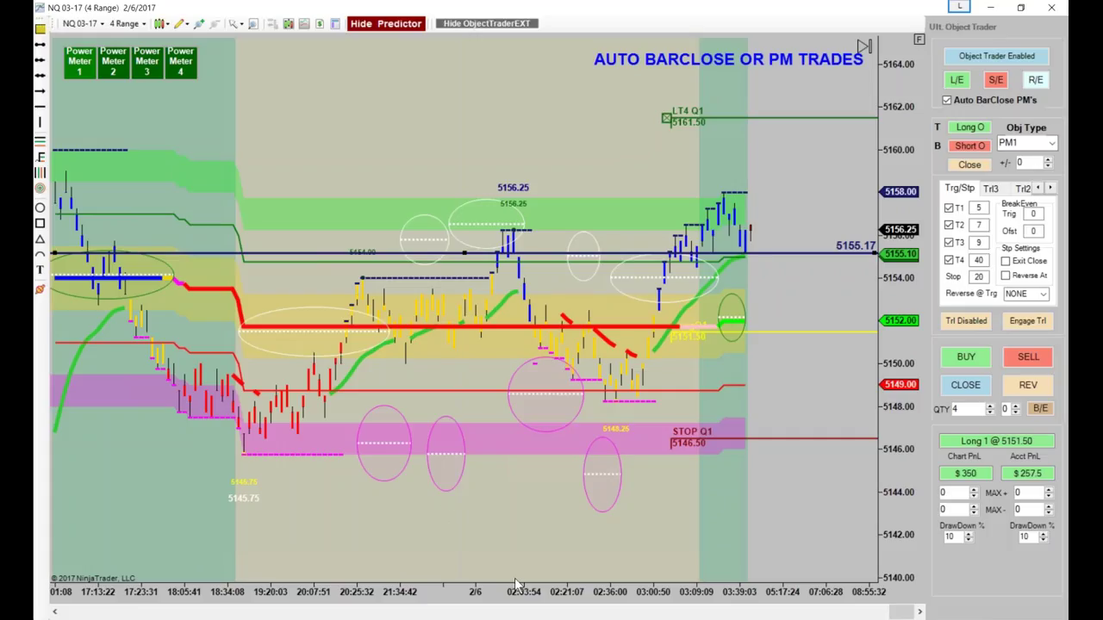
left_click_drag(896, 276, 816, 514)
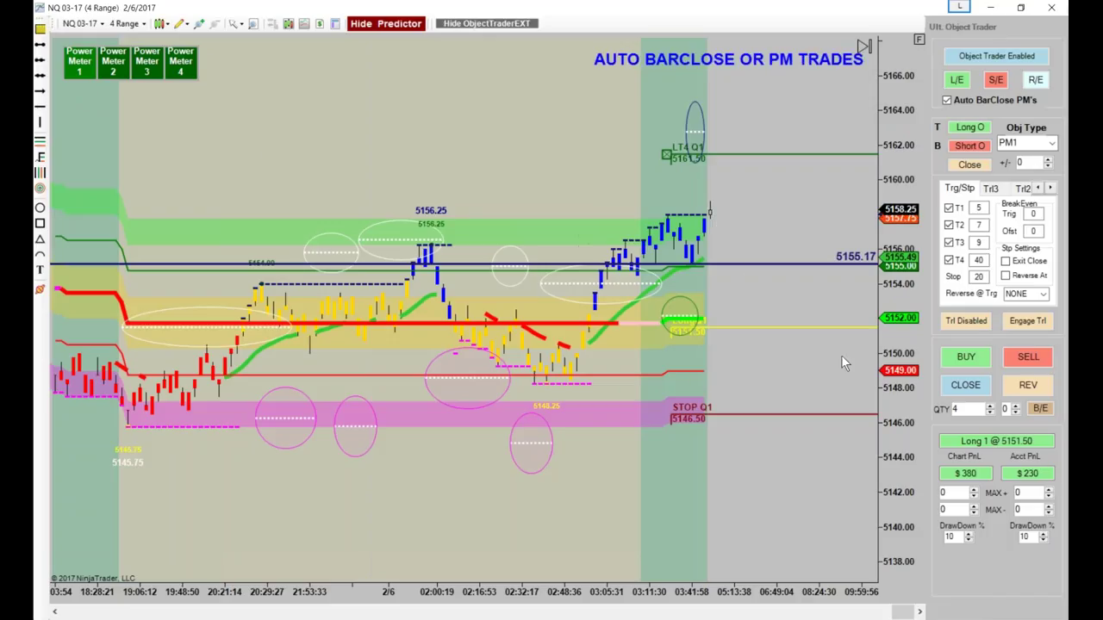
double_click(956, 408)
type("4")
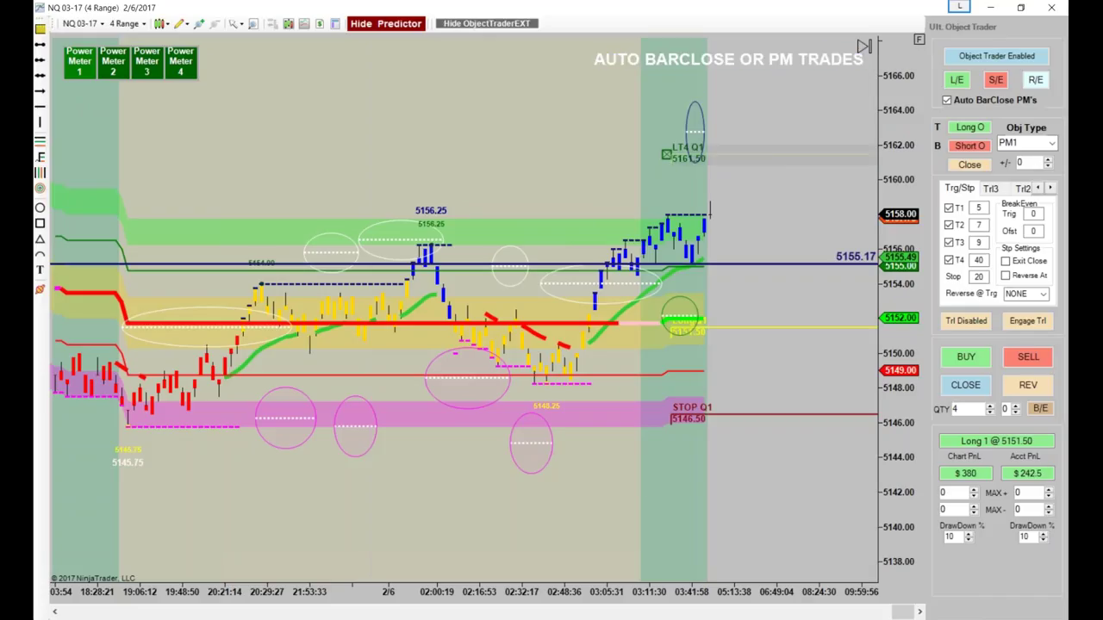
left_click_drag(764, 153, 764, 118)
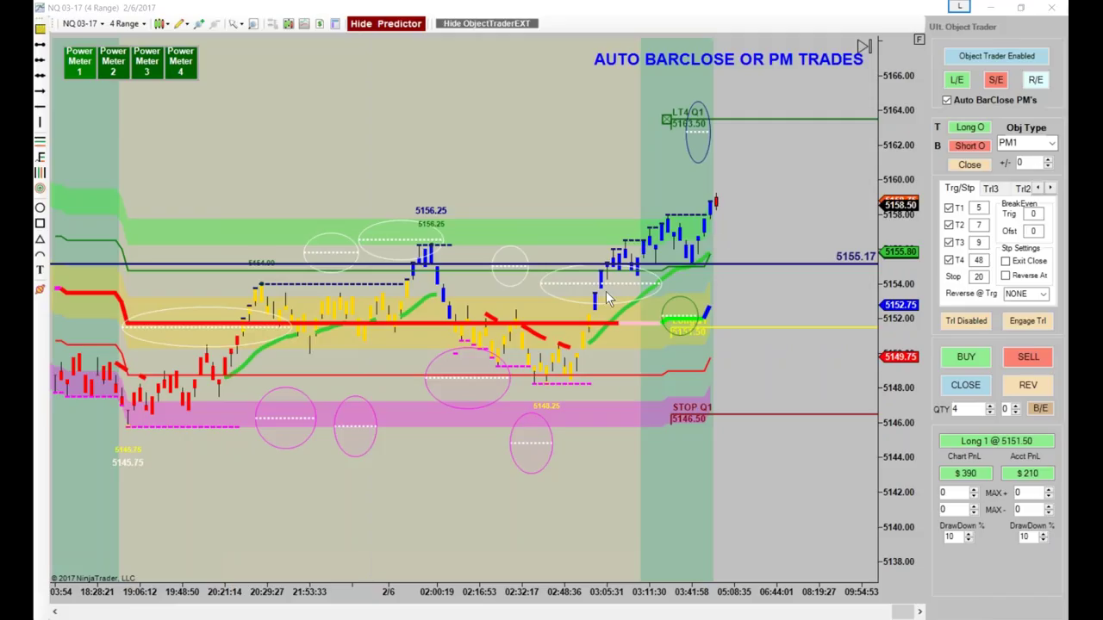
scroll(448, 379, "down", 3)
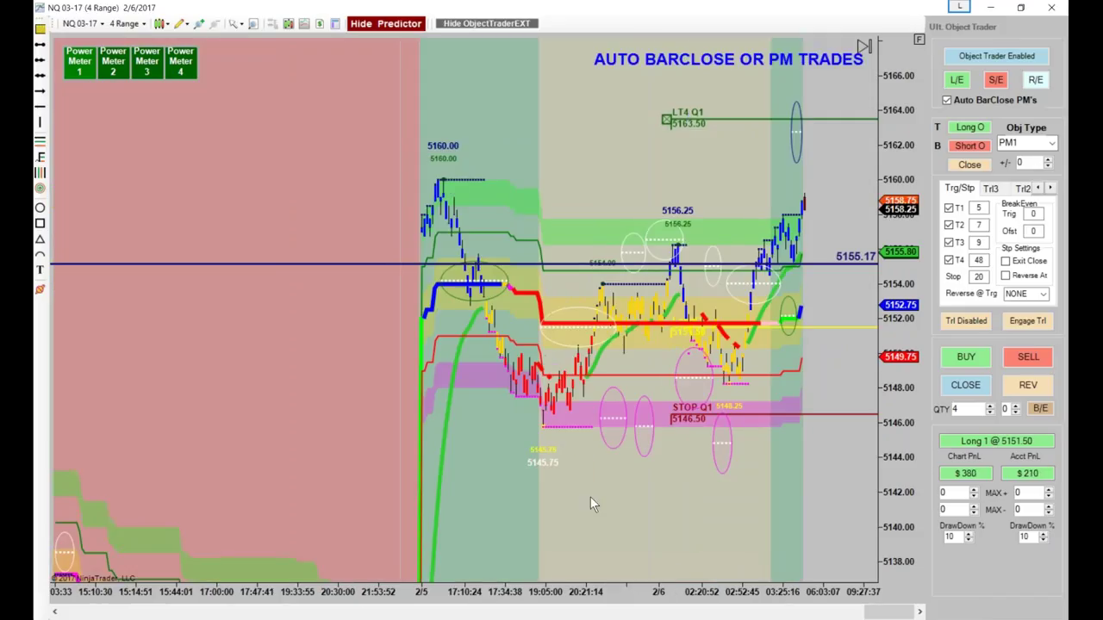
scroll(695, 588, "up", 4)
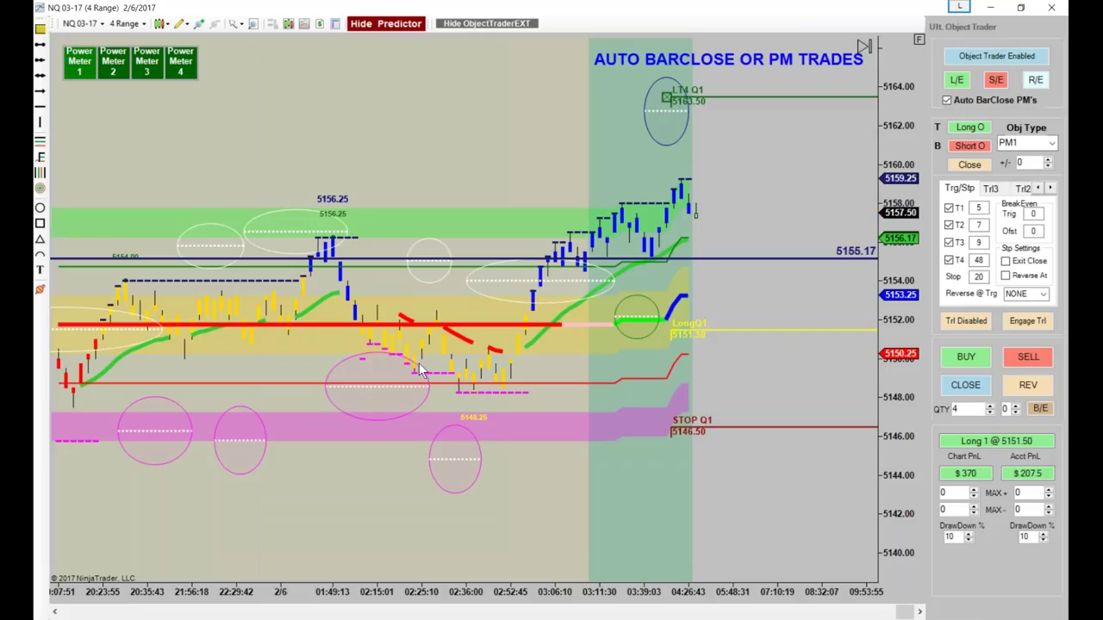
left_click_drag(424, 449, 594, 413)
left_click_drag(900, 178, 649, 223)
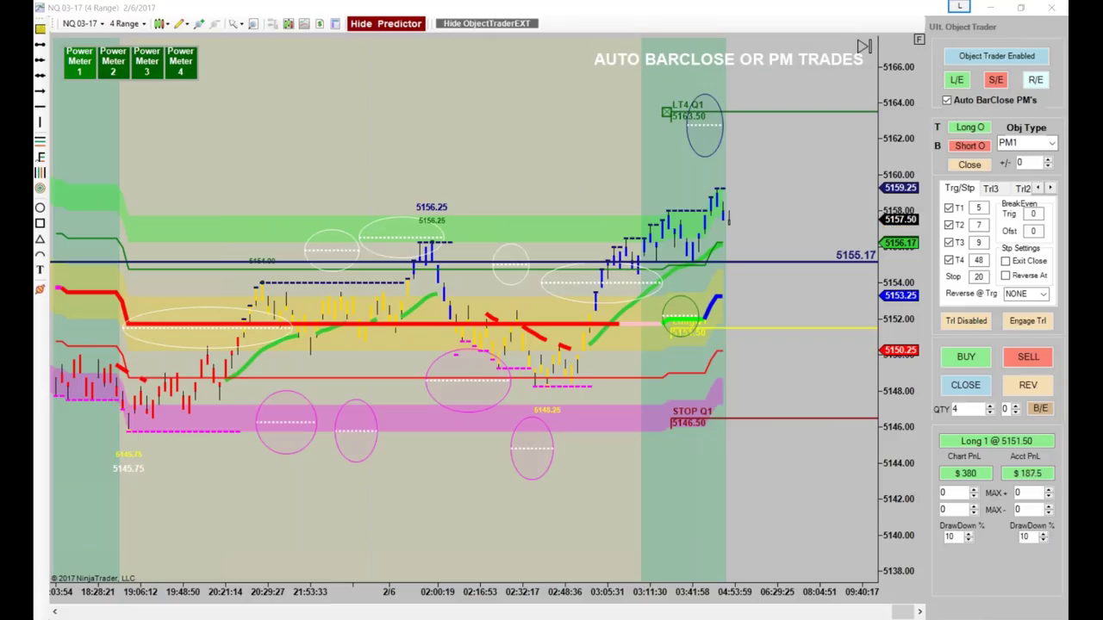
- Bring the 6J 03-17 chart over, raise its fourth long target (LT4) to 0.0089345, and put that window away
left_click_drag(34, 65, 407, 65)
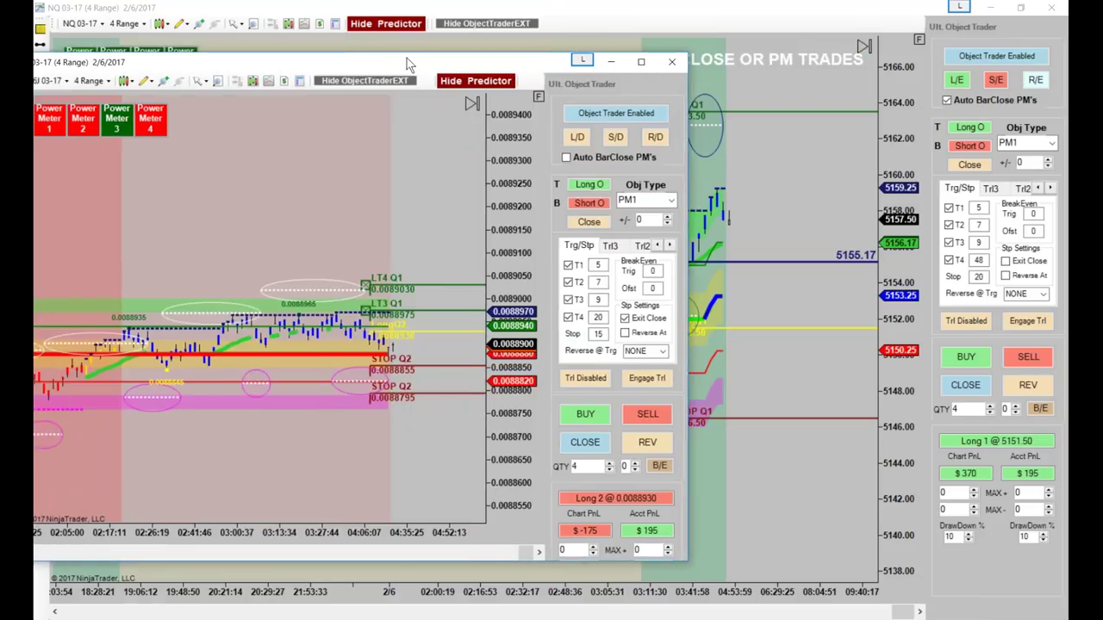
left_click_drag(426, 285, 414, 149)
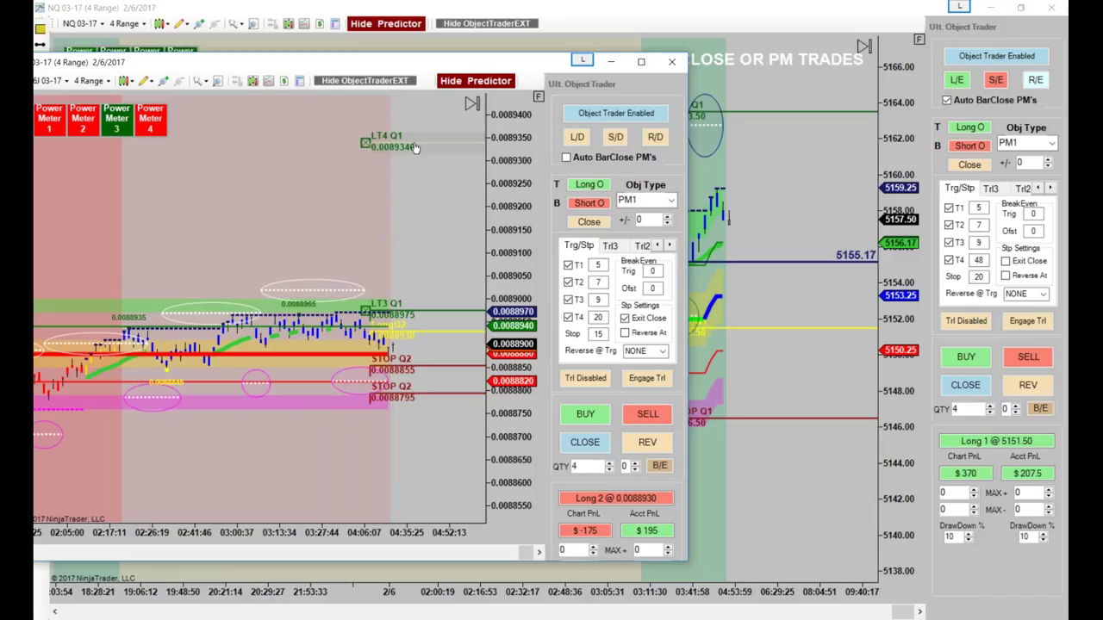
left_click_drag(355, 69, 315, 66)
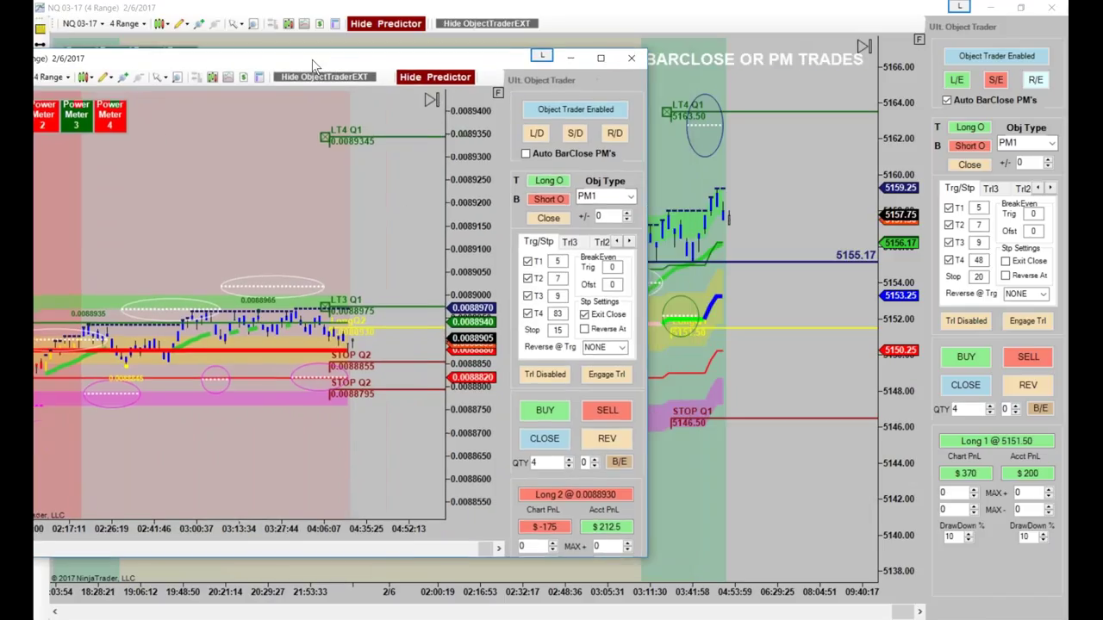
left_click(631, 58)
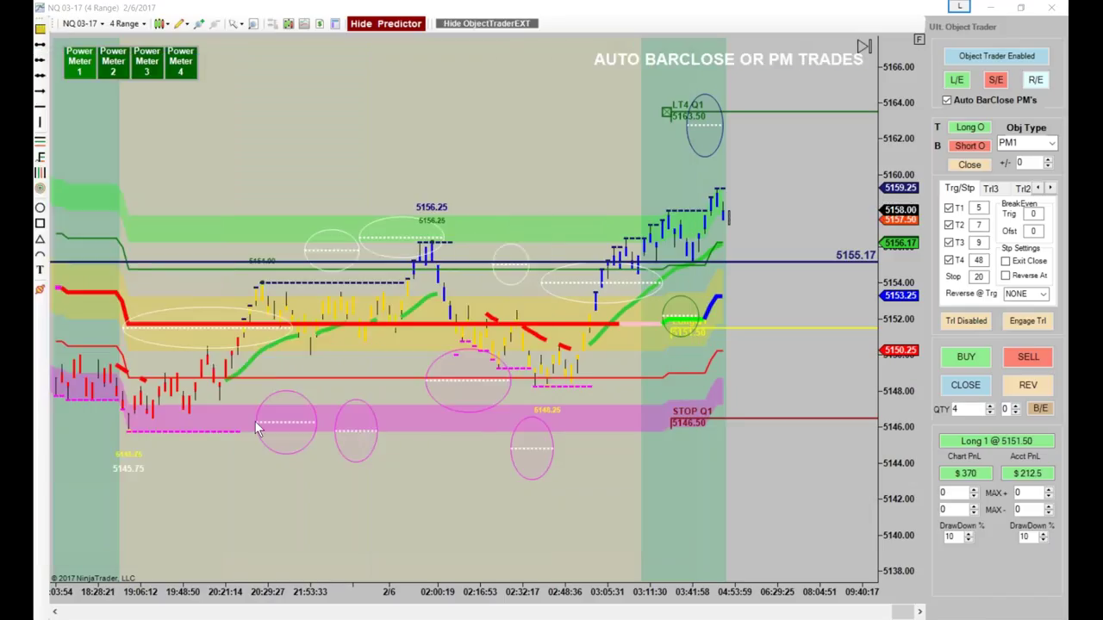
- Raise the horizontal line to about 5157.26 and add a second horizontal line at about 5155.08
scroll(551, 552, "down", 5)
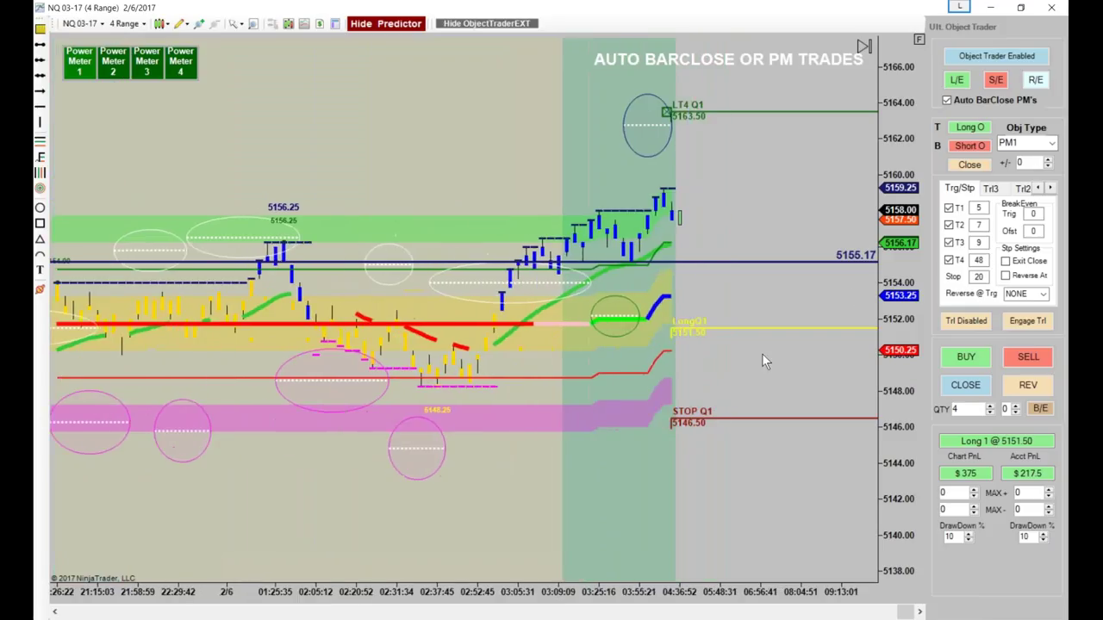
left_click_drag(901, 244, 902, 285)
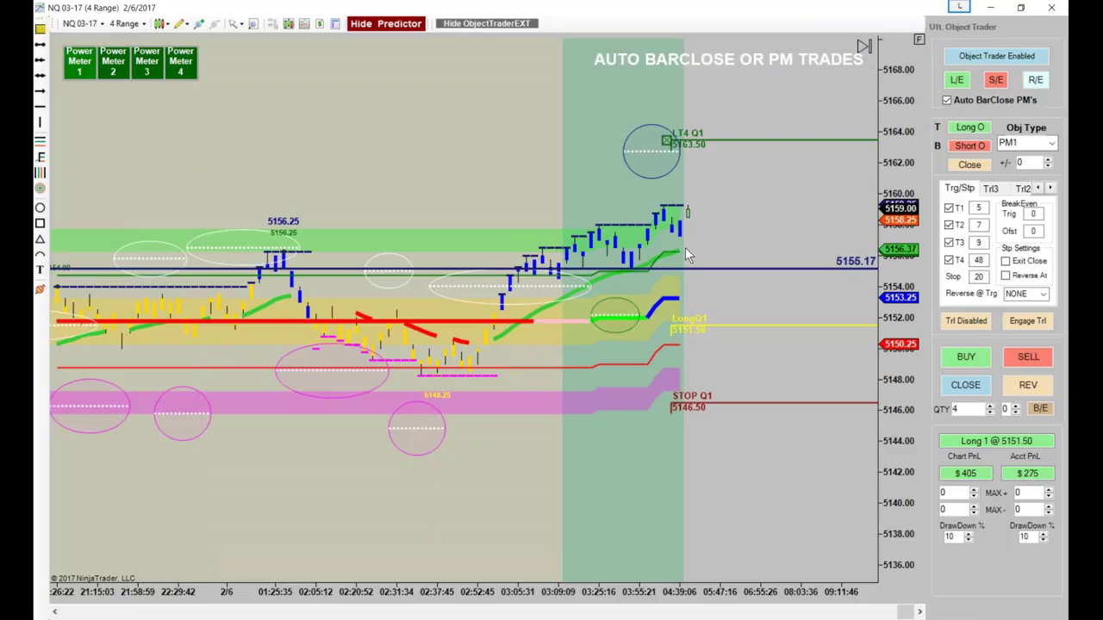
left_click_drag(698, 262, 701, 236)
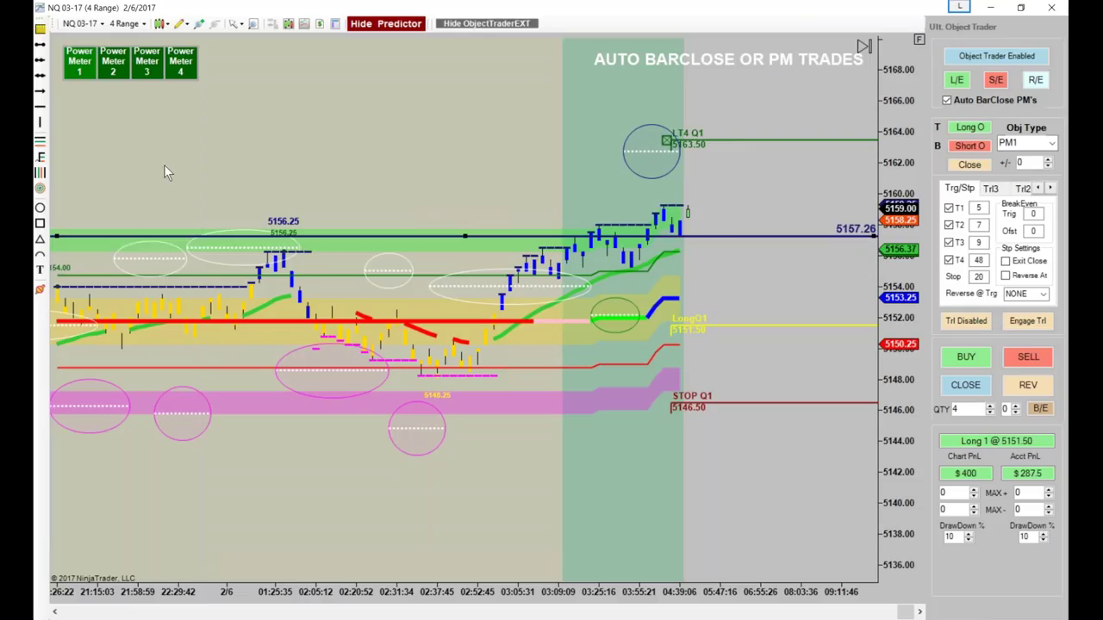
key("Escape")
left_click(638, 270)
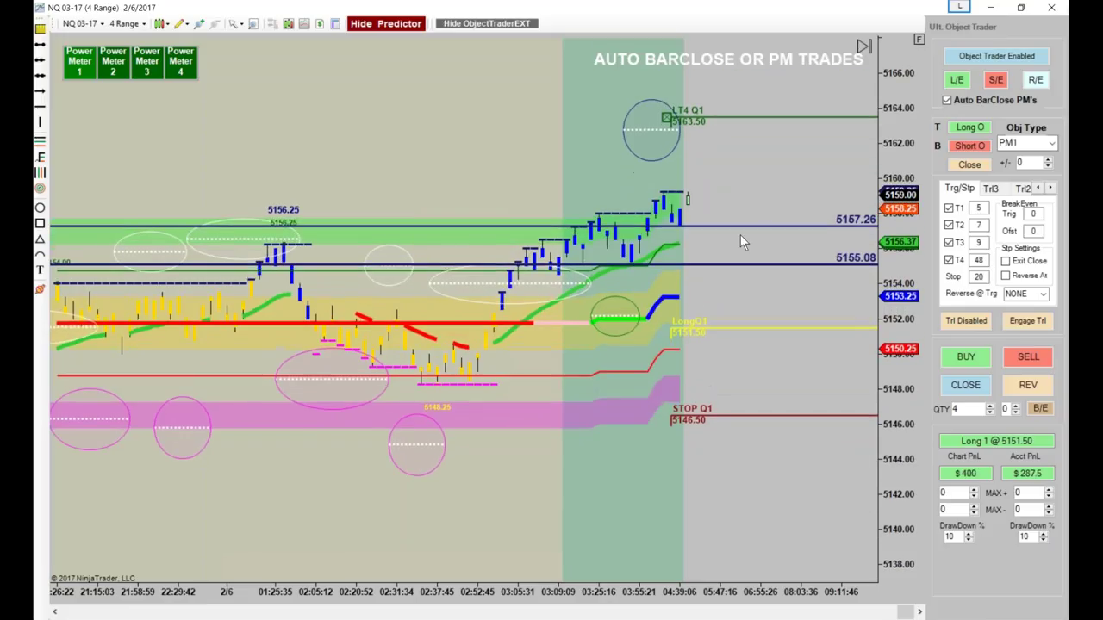
- Bring up the 6J 03-17 chart, raise the long trade's stops to 0.0088970 and 0.0088910, and move the window away
left_click_drag(558, 586, 384, 584)
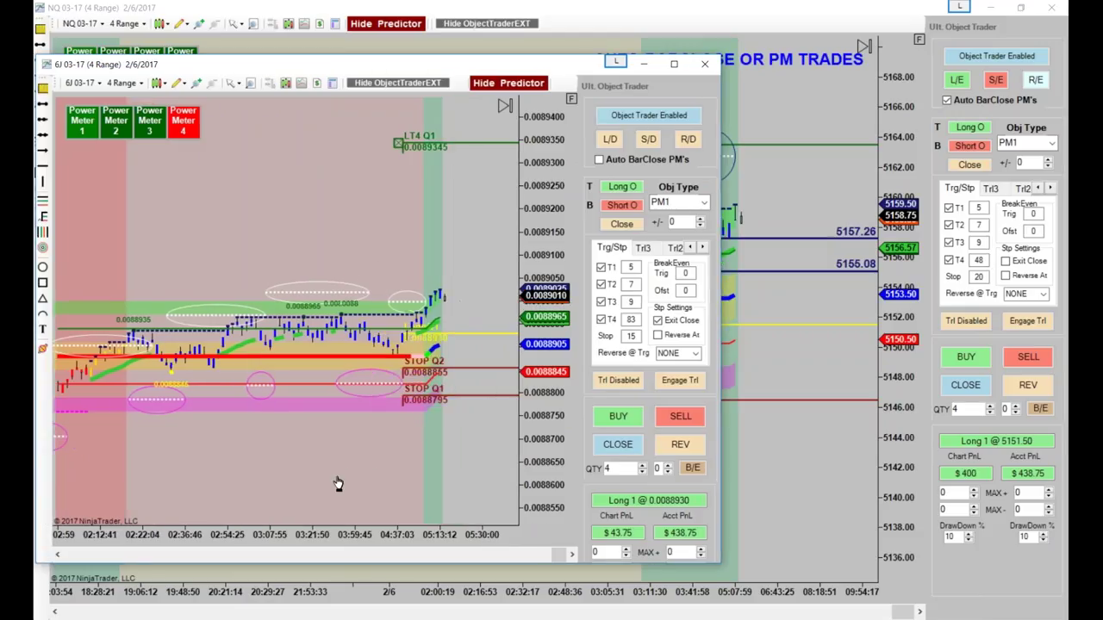
left_click_drag(465, 366, 465, 354)
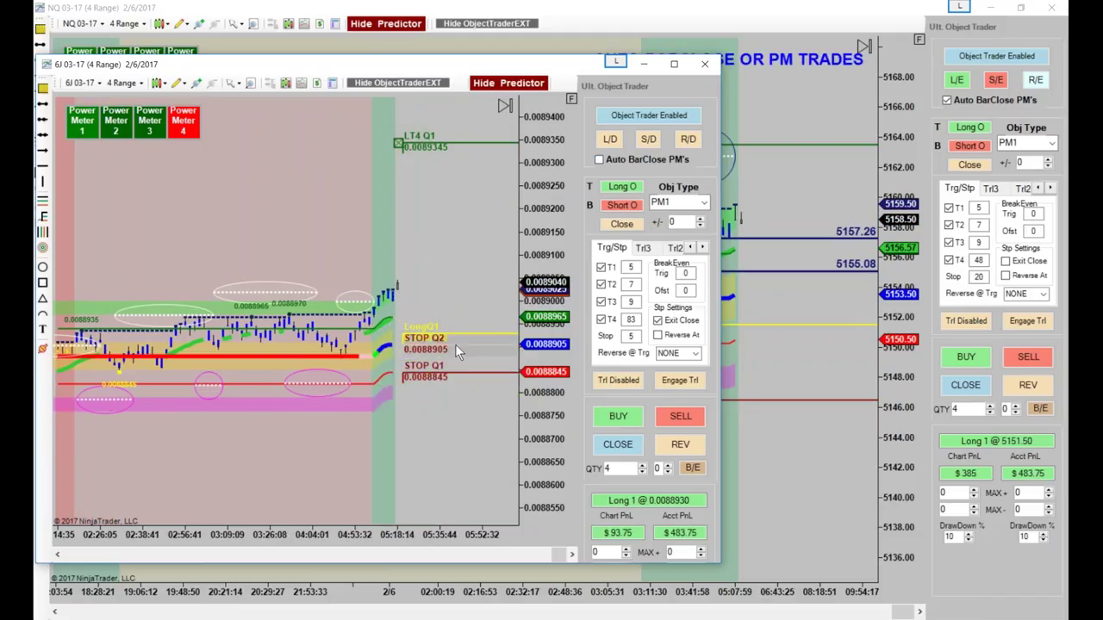
left_click_drag(455, 343, 456, 317)
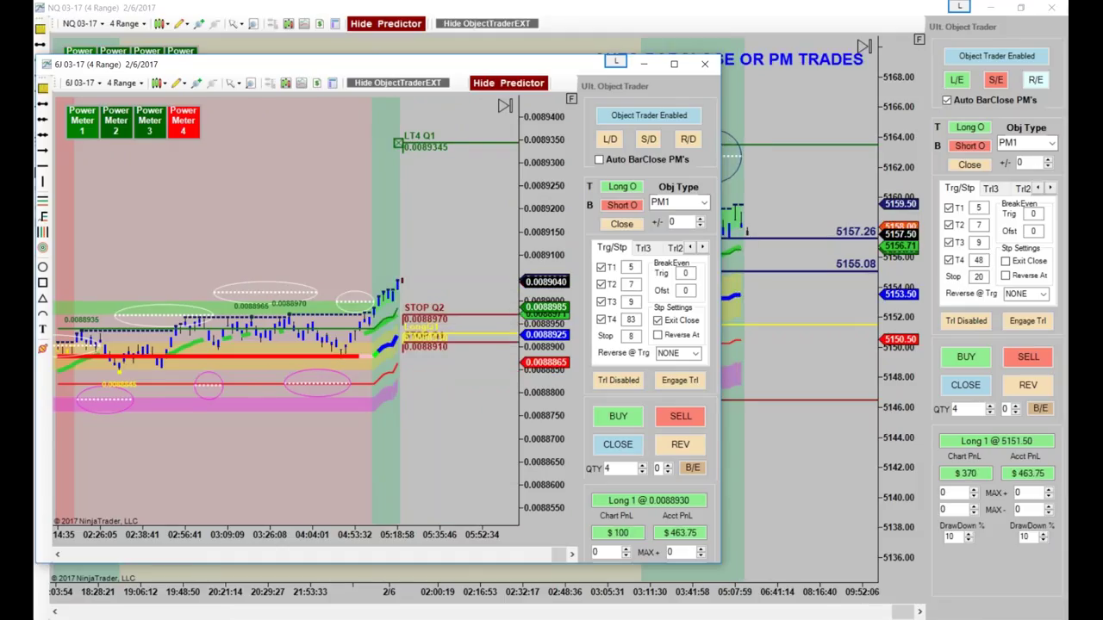
left_click_drag(551, 64, 20, 88)
left_click(479, 383)
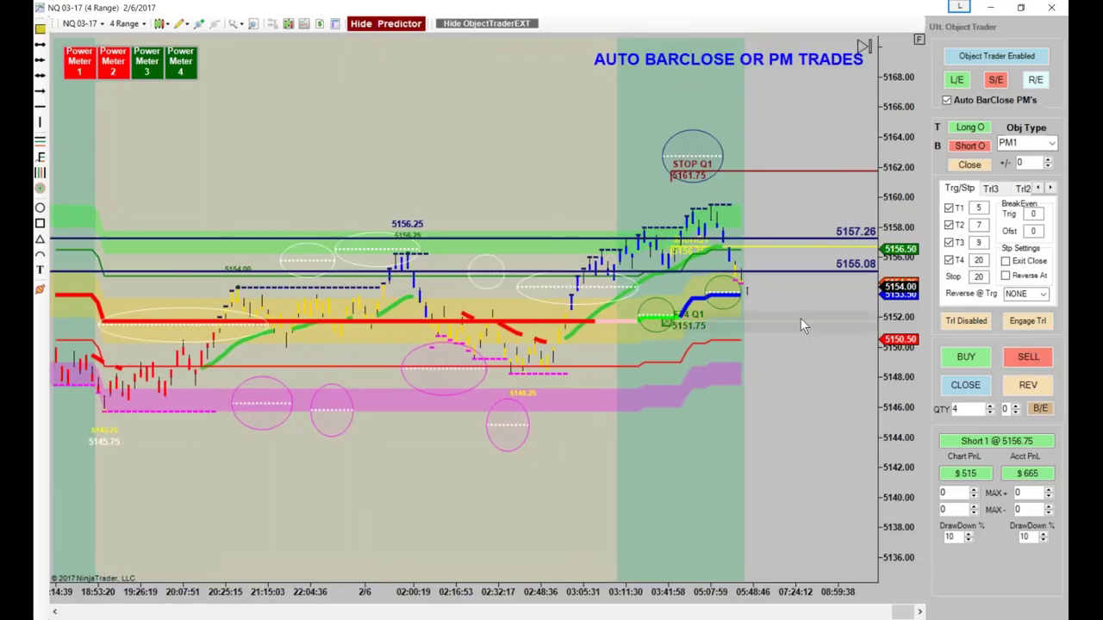
- Lower the short trade's fourth target (ST4) to 5146.00 and on to 5138.75, and raise the lower horizontal line to about 5155.96
left_click_drag(800, 325, 794, 407)
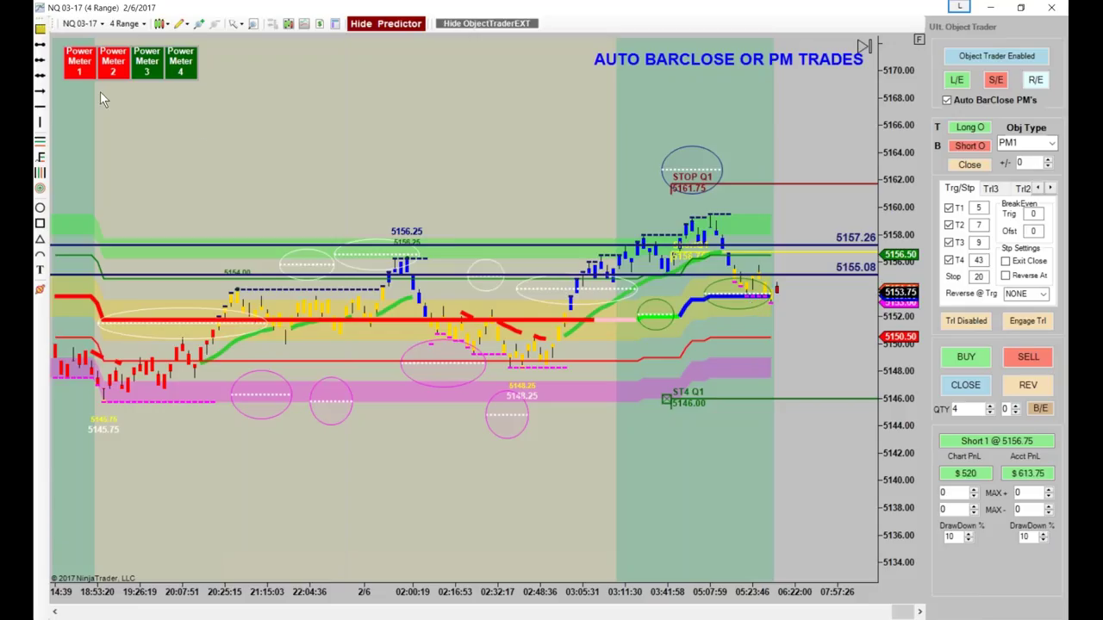
left_click_drag(804, 275, 802, 263)
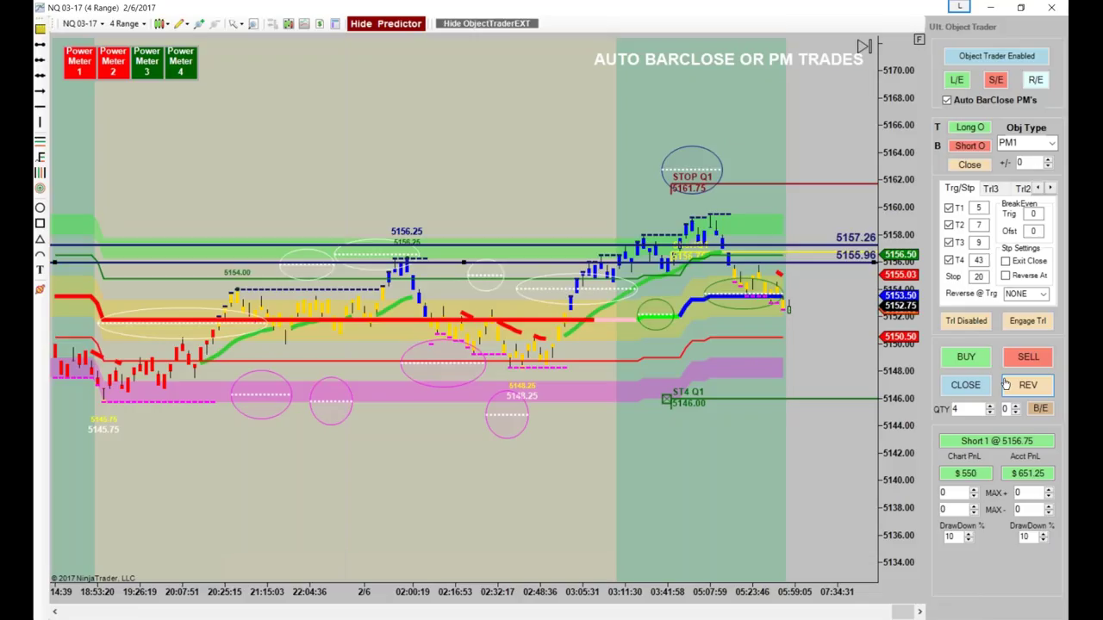
left_click_drag(809, 399, 807, 498)
left_click_drag(415, 586, 465, 603)
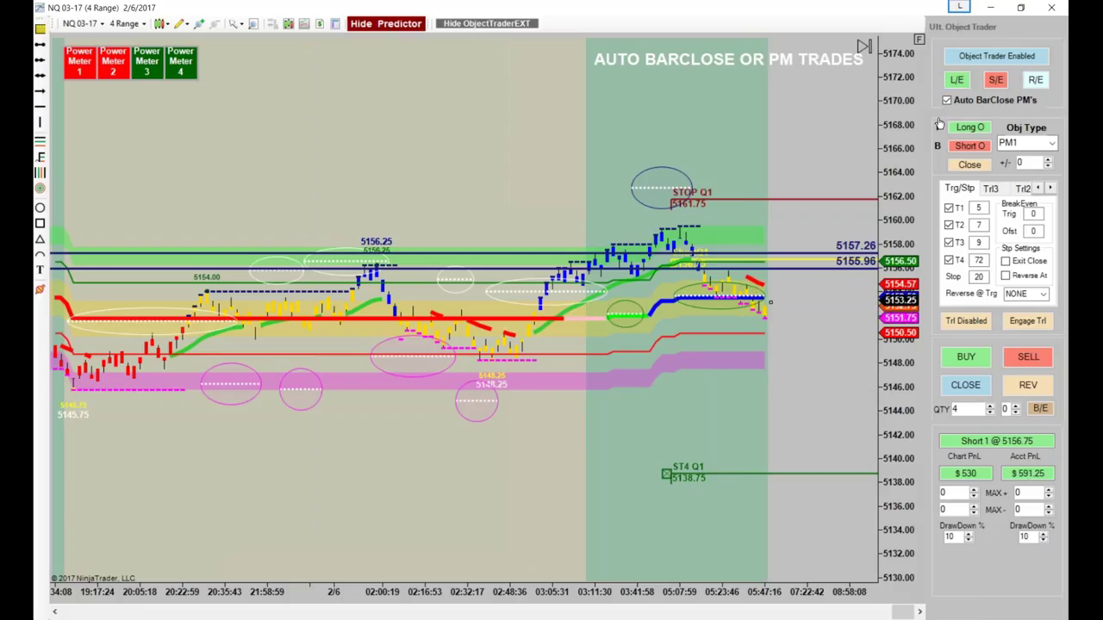
- Bring the lower of the two horizontal lines down to about 5154.50
mouse_move(896, 175)
left_mouse_down()
mouse_move(895, 142)
mouse_move(890, 160)
left_mouse_up()
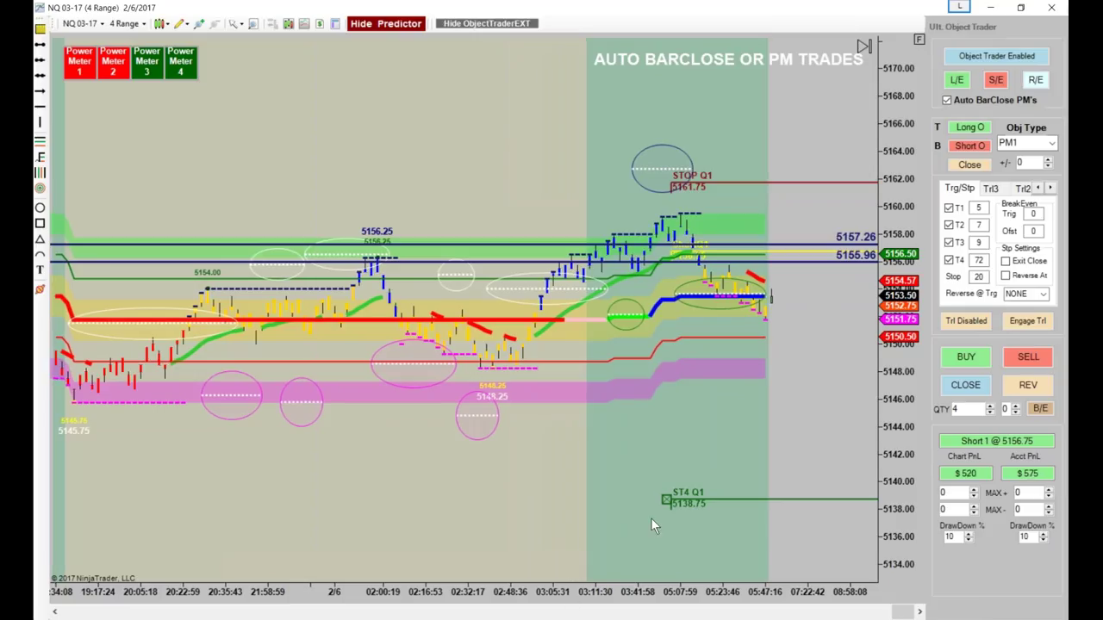
left_click_drag(903, 285, 870, 340)
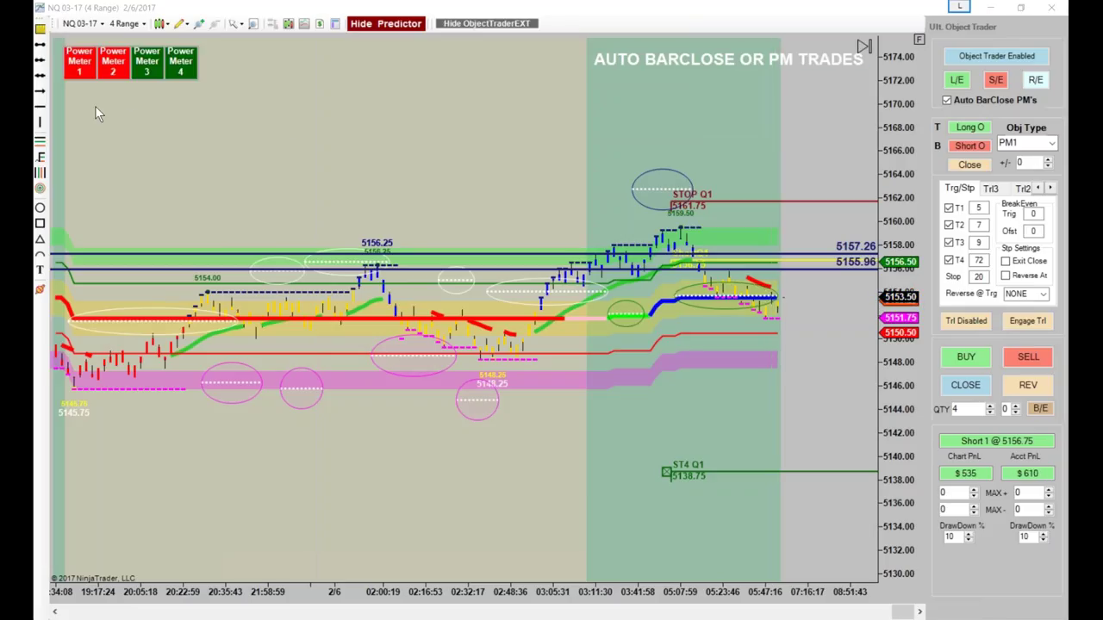
left_click(916, 37)
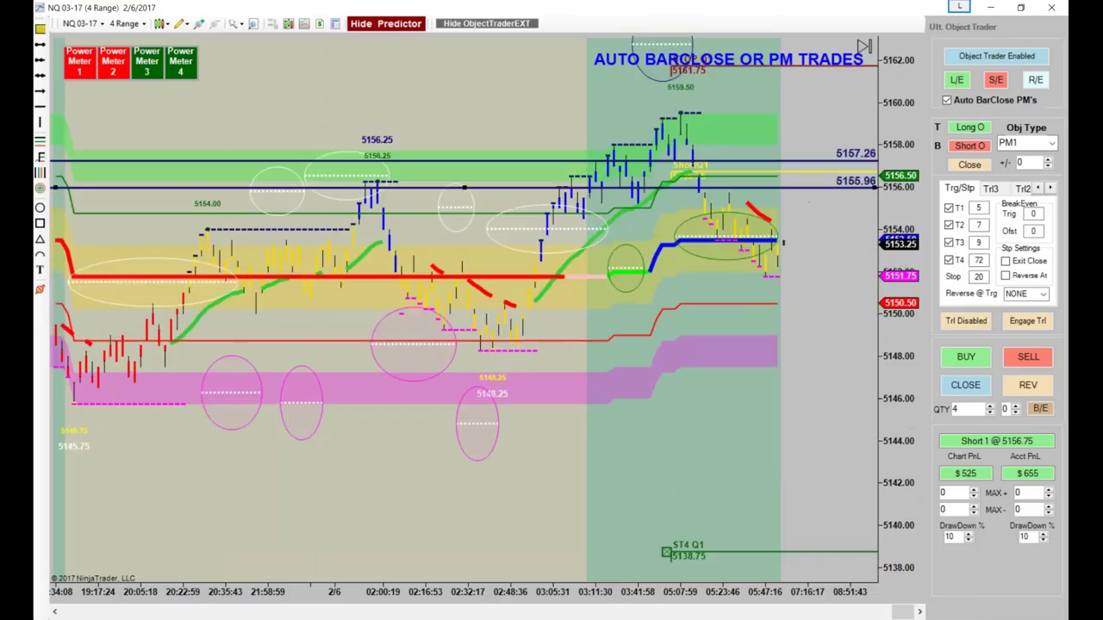
left_click_drag(801, 182, 808, 221)
scroll(784, 361, "down", 3)
left_click_drag(891, 231, 885, 284)
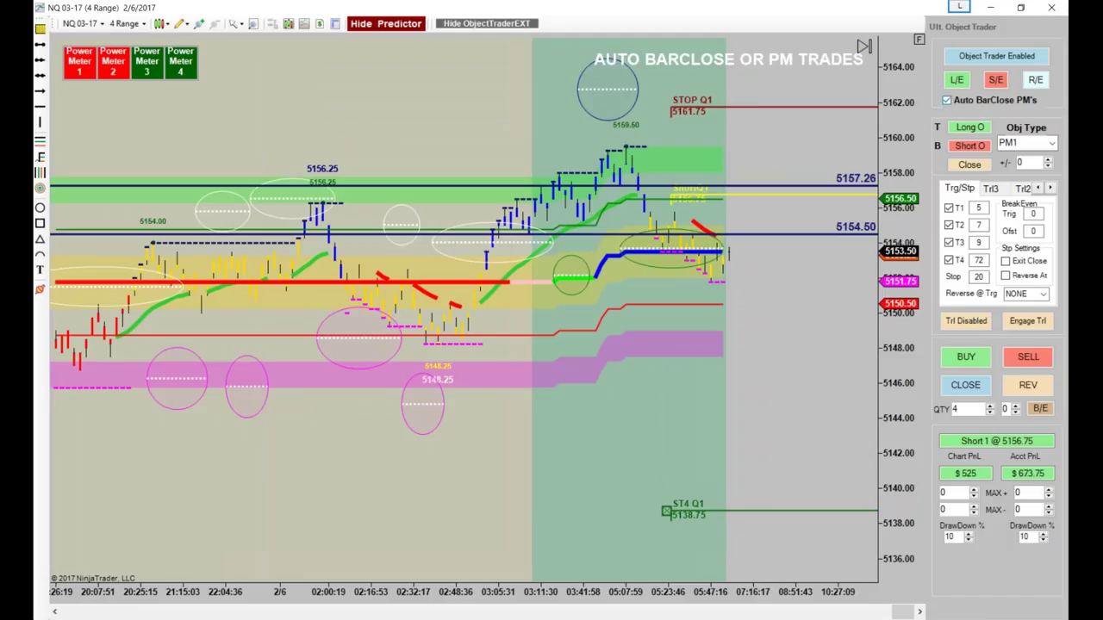
- Check the available object types while keeping PM1, and follow the short trade toward its ST4 target
left_click(1051, 145)
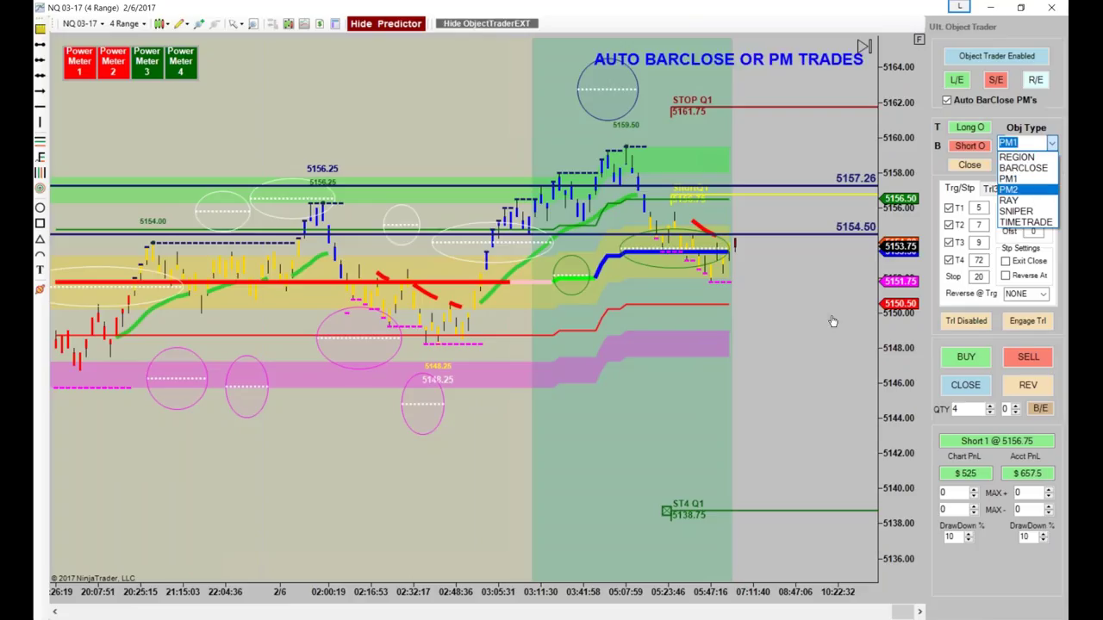
left_click(762, 382)
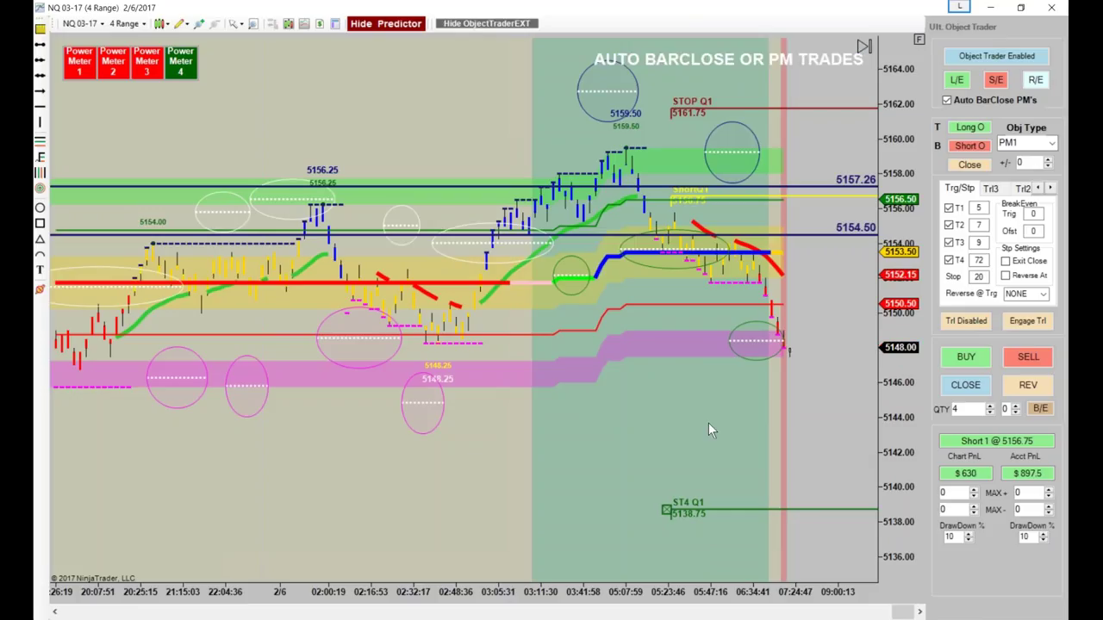
scroll(848, 325, "right", 3)
left_click_drag(896, 338, 896, 354)
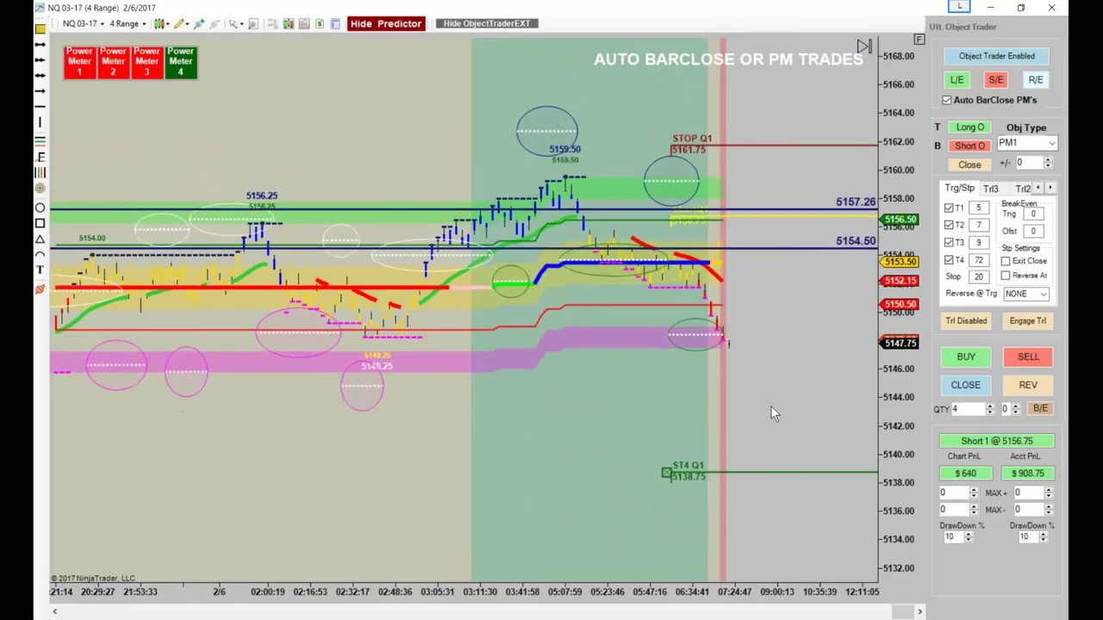
- Follow the NQ 03-17 short trade as price falls toward ST4, and check the long trade on the 6J 03-17 chart
scroll(772, 413, "right", 3)
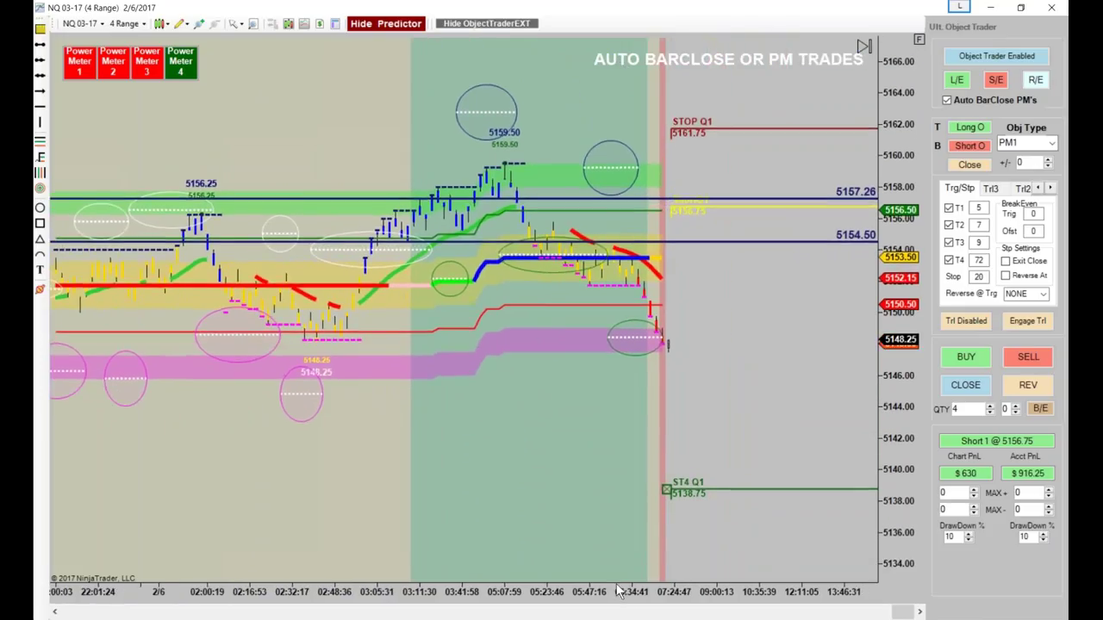
scroll(619, 591, "right", 3)
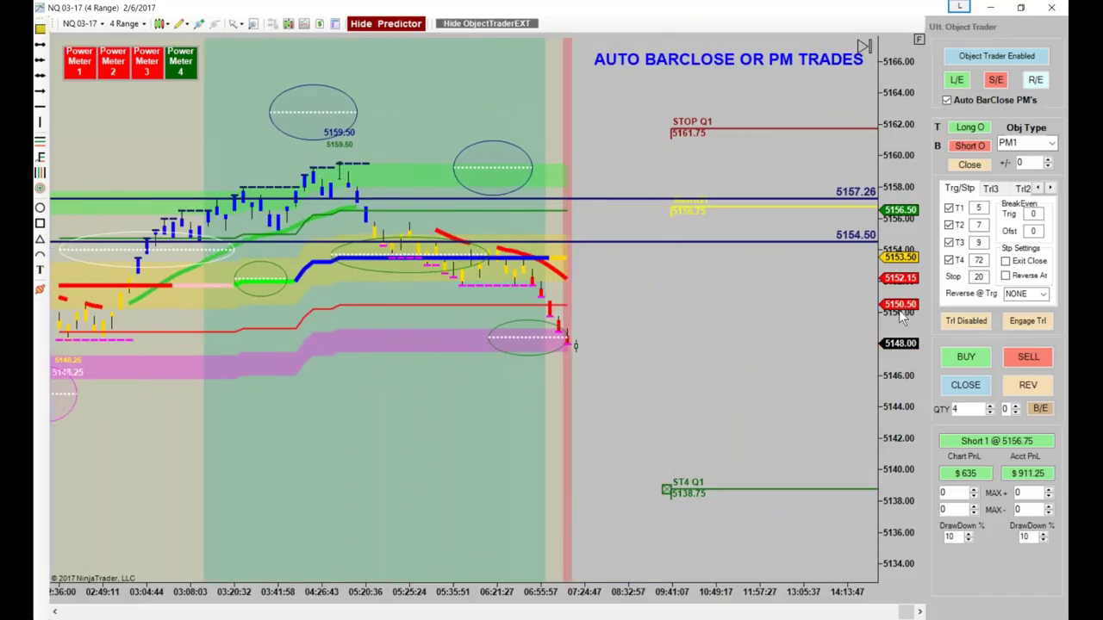
left_click_drag(902, 317, 901, 329)
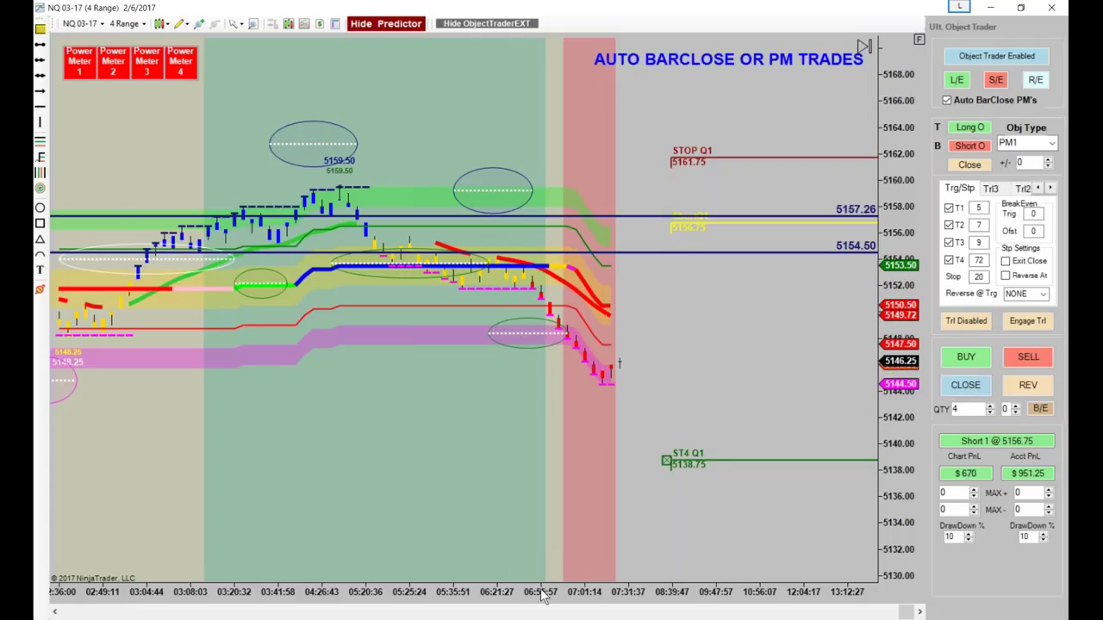
scroll(582, 582, "up", 3)
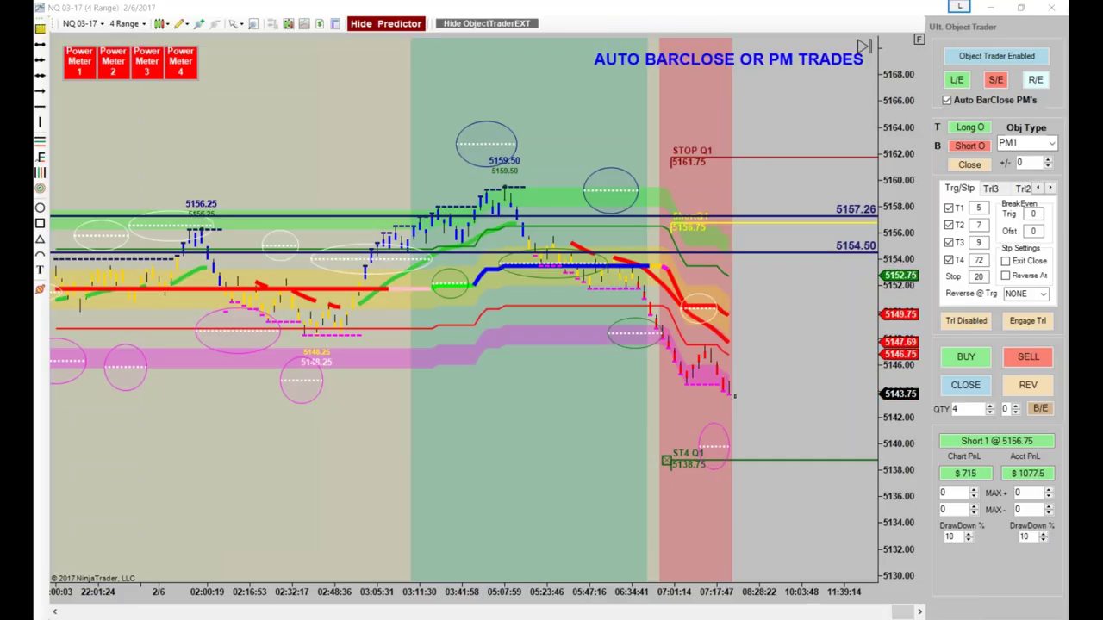
key("alt+Tab")
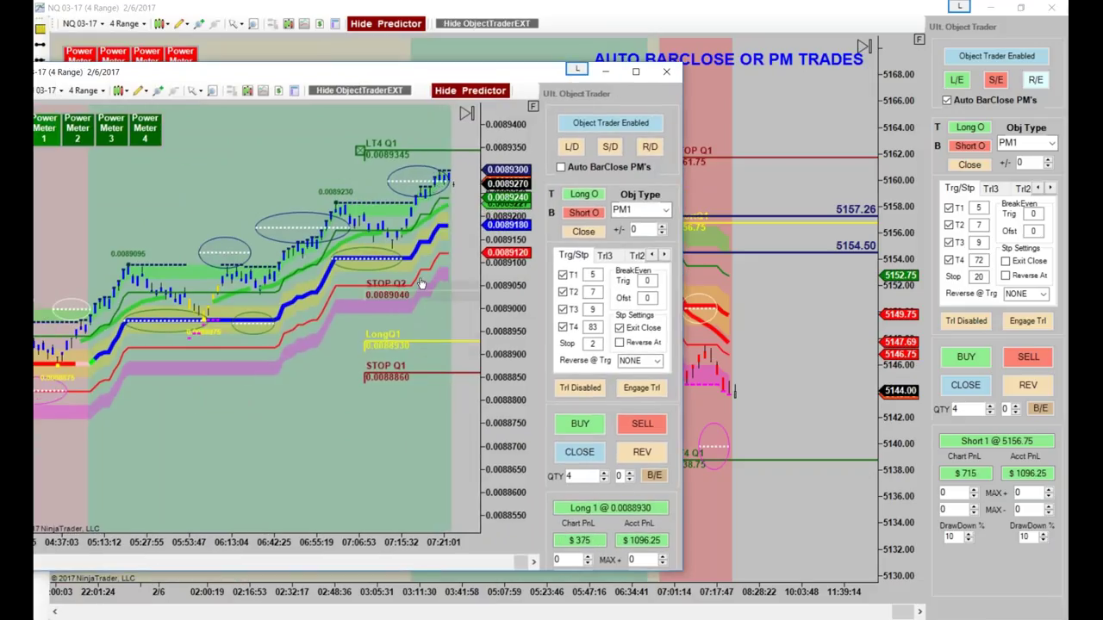
scroll(415, 393, "down", 5)
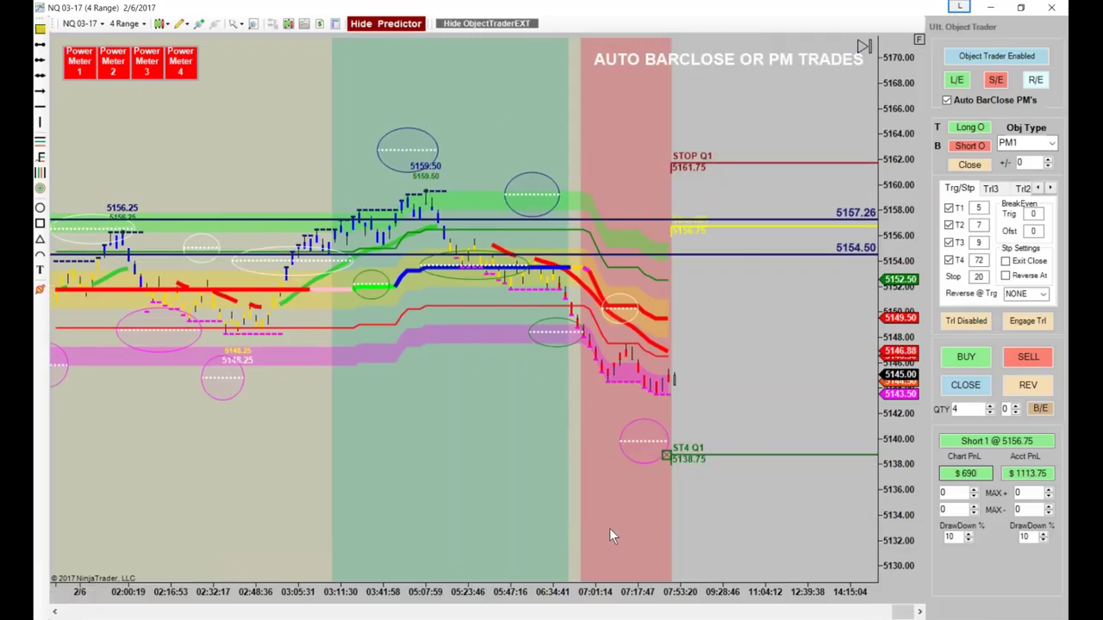
- Lower the 5154.50 horizontal line to about 5145.66, and raise the long trade's fourth target (LT4) to 5155.25
left_click_drag(691, 255, 742, 364)
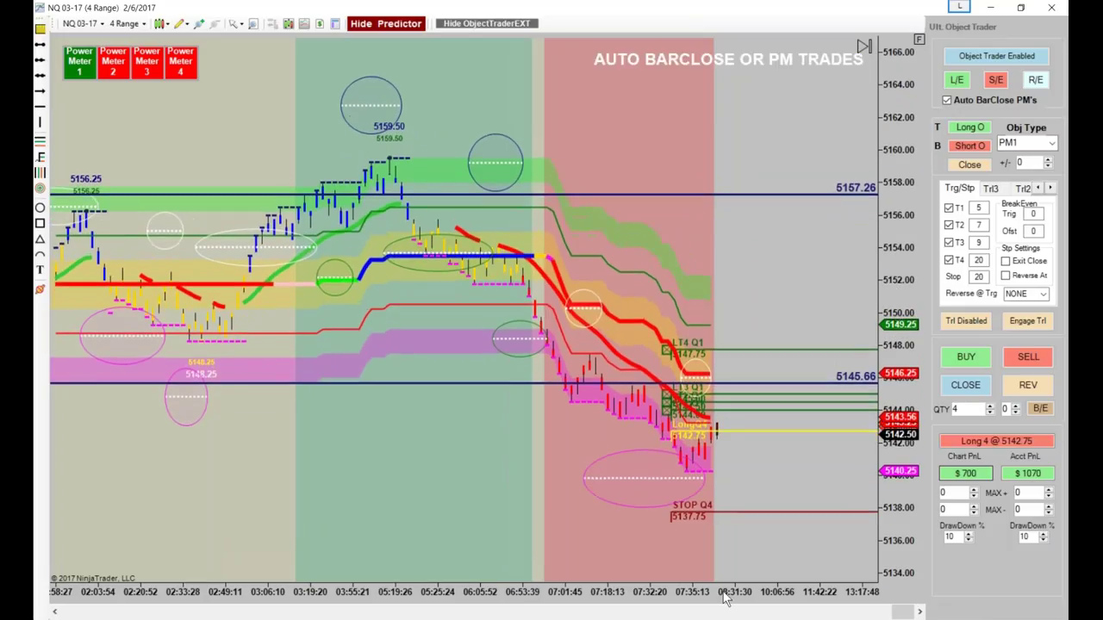
left_click_drag(711, 597, 663, 591)
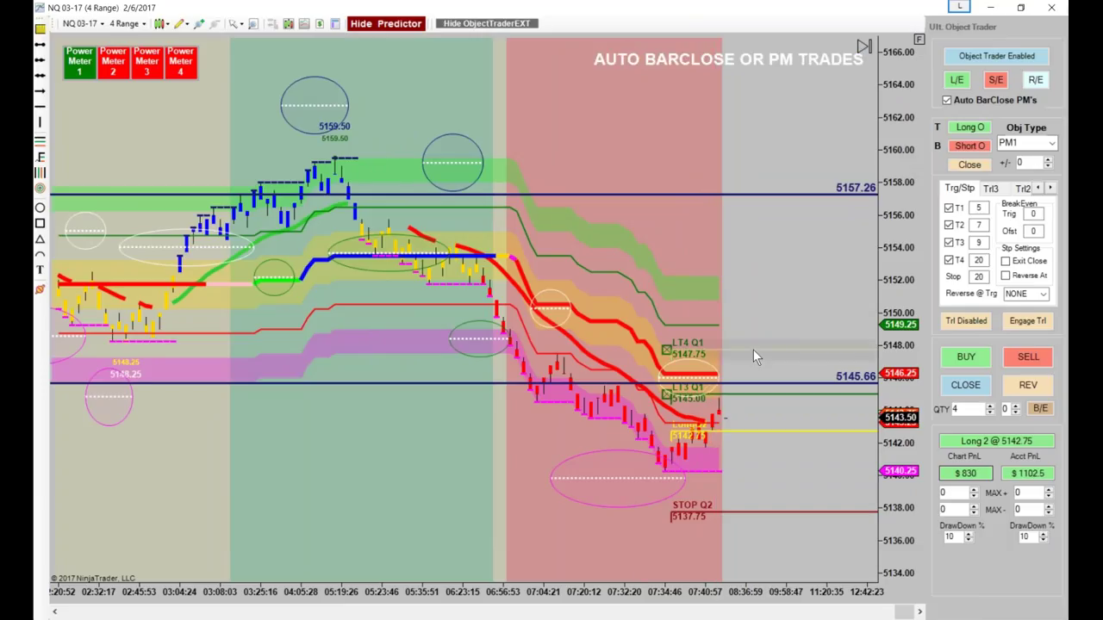
left_click_drag(753, 350, 756, 232)
left_click_drag(520, 498, 379, 483)
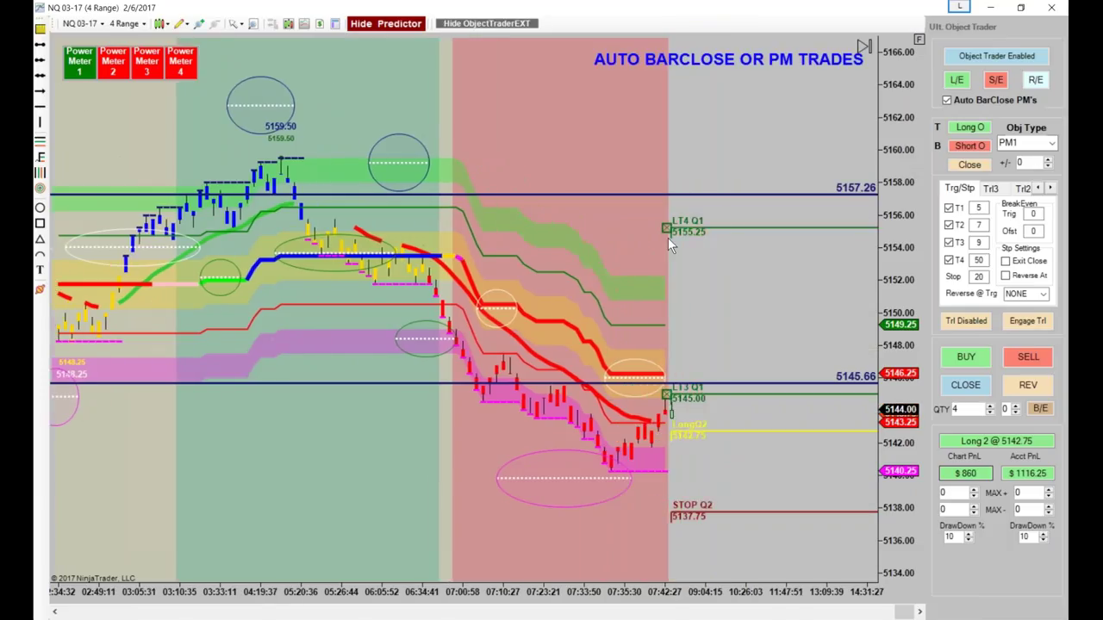
- Review the 2/6/2017 account performance summary in the Control Center, and put its window away
left_click_drag(917, 48, 917, 38)
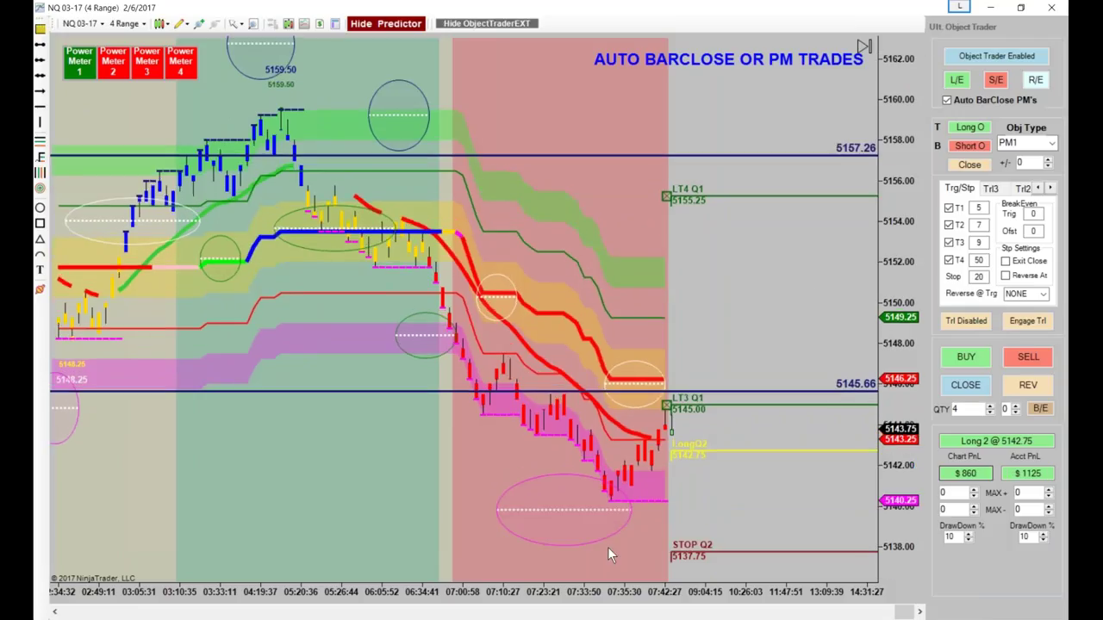
scroll(580, 585, "down", 5)
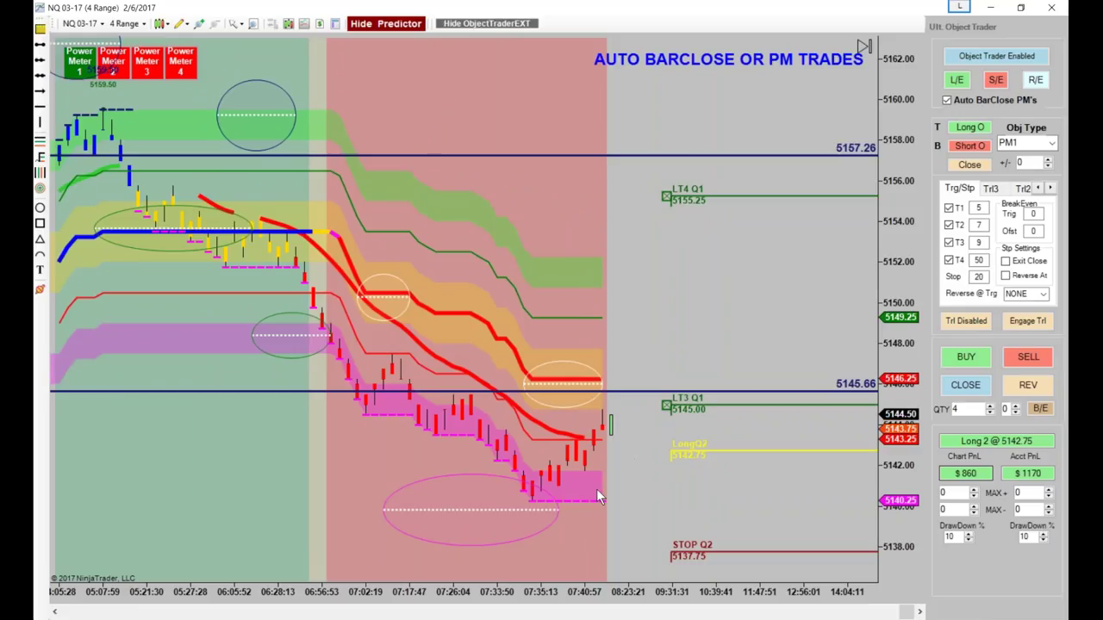
left_click_drag(284, 518, 386, 521)
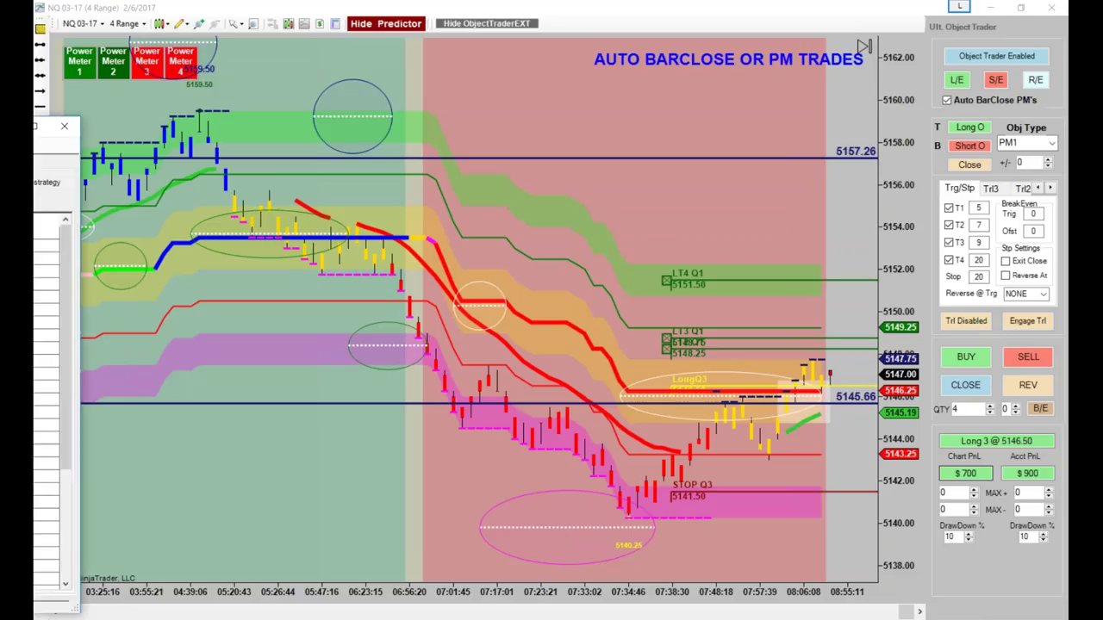
key("alt+Tab")
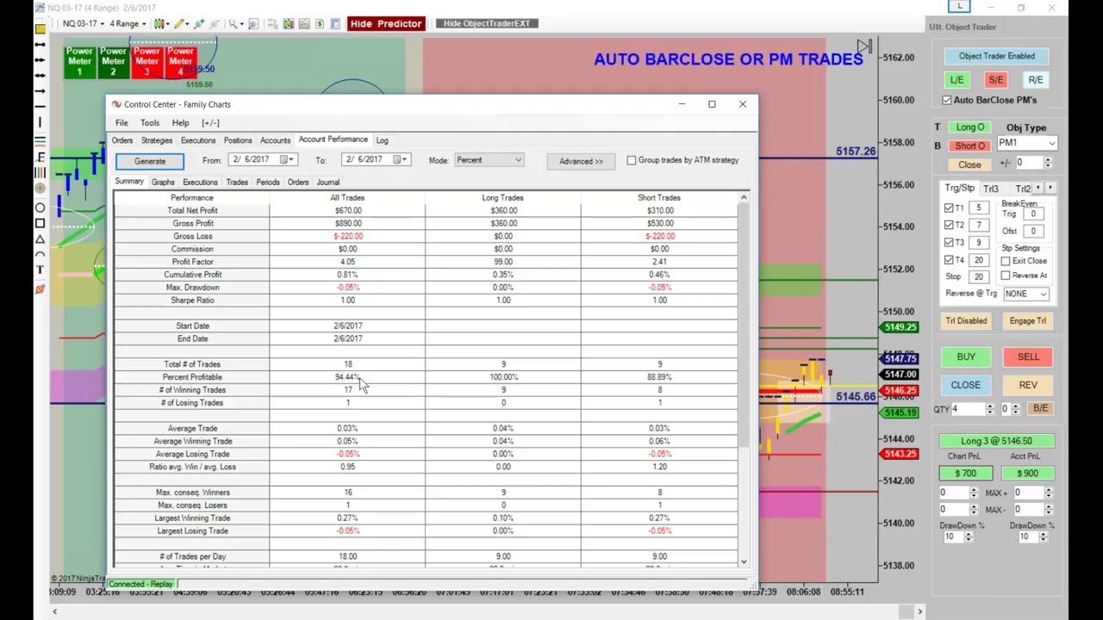
key("alt+F4")
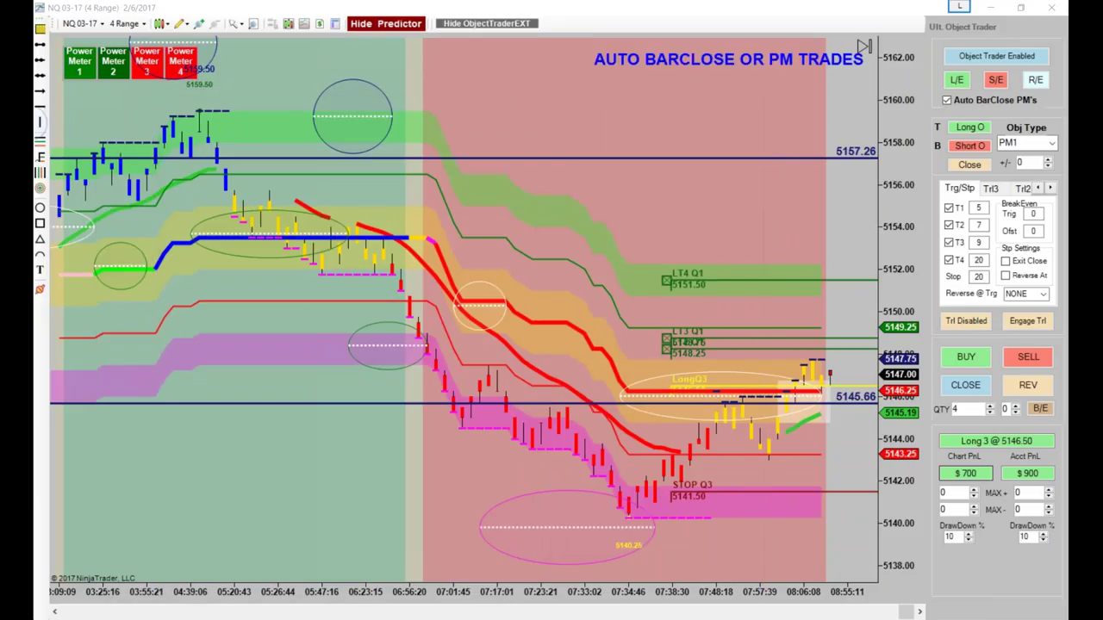
- Examine the long trade's entry, targets and stop relative to the 5145.66 horizontal line
scroll(441, 492, "down", 3)
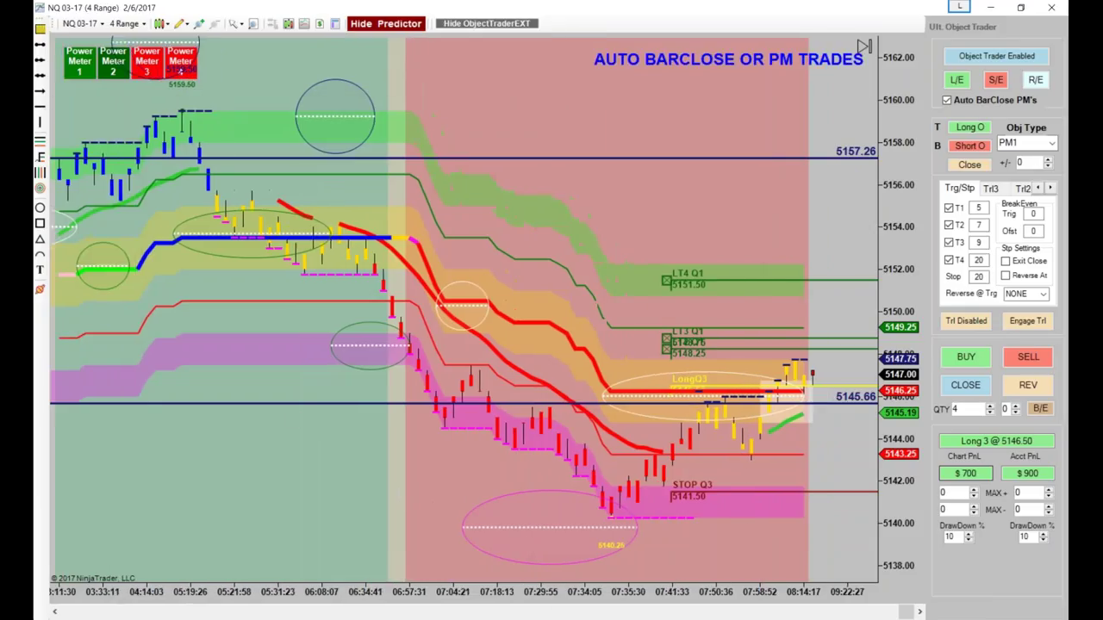
left_click_drag(899, 334, 898, 371)
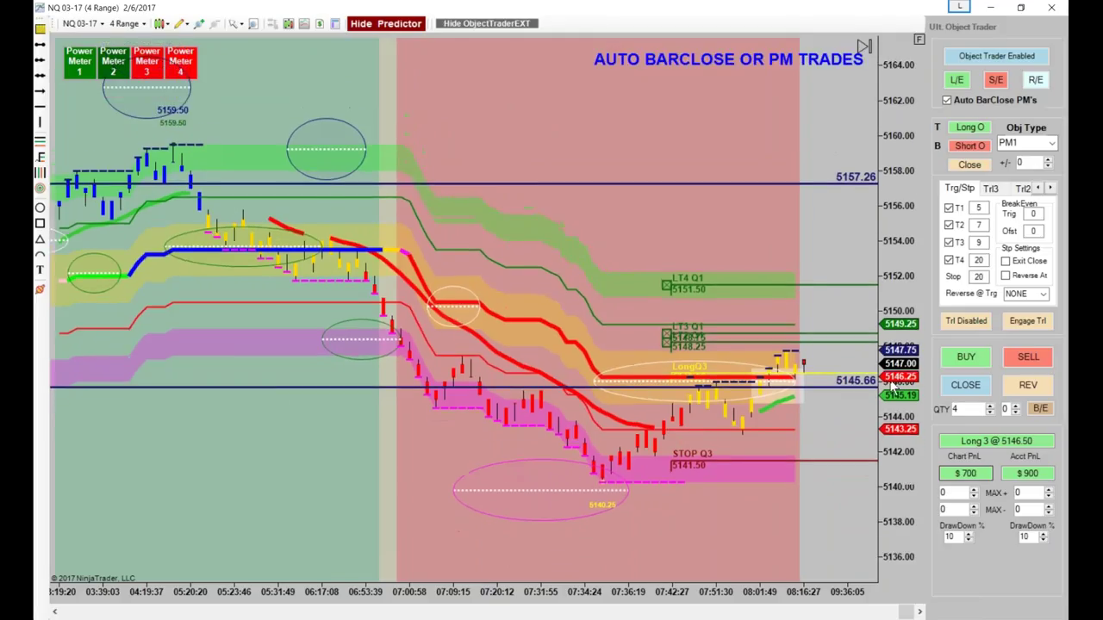
scroll(768, 554, "down", 3)
scroll(768, 553, "down", 1)
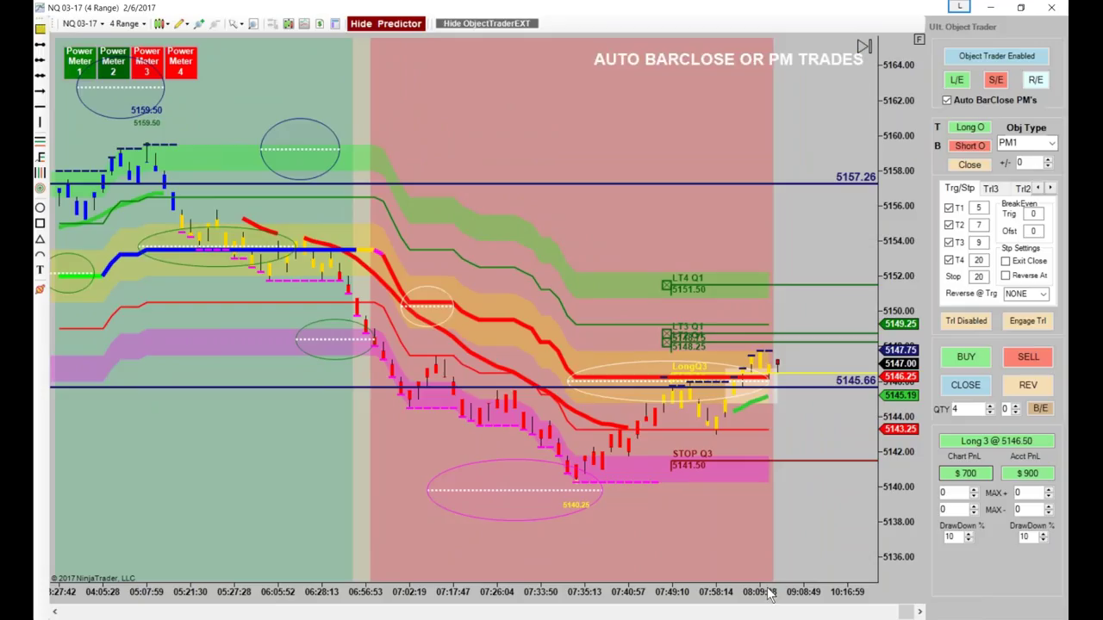
scroll(758, 577, "down", 4)
left_click_drag(900, 312, 90, 321)
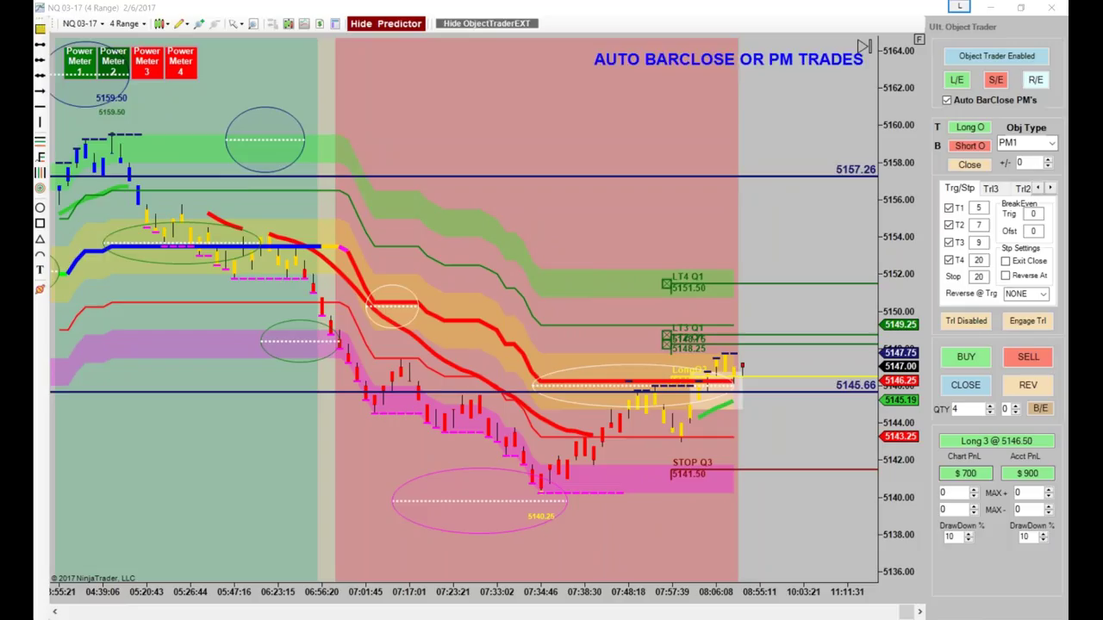
left_click(1050, 474)
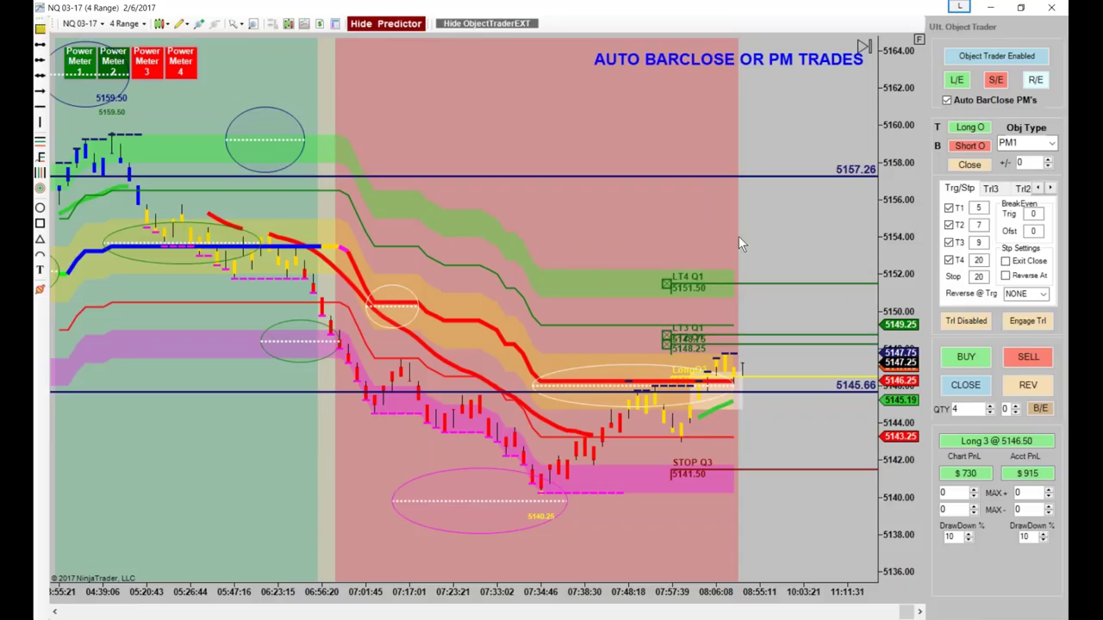
scroll(735, 232, "down", 3)
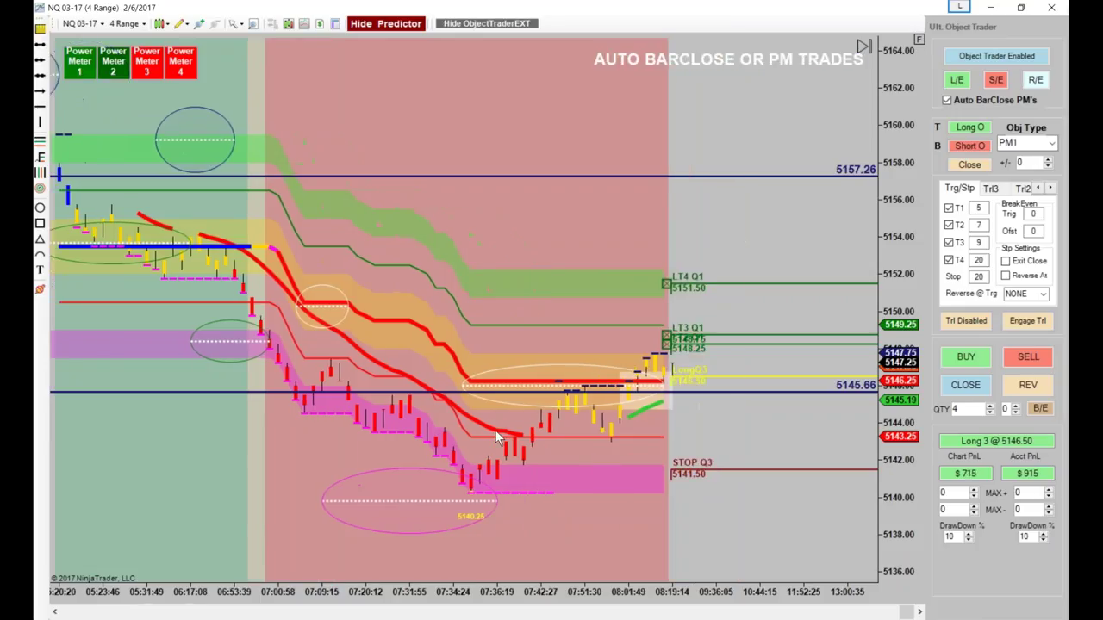
- Examine the price swings rising from the 5140.25 low against the long trade's LT3 and LT4 targets
left_click(474, 498)
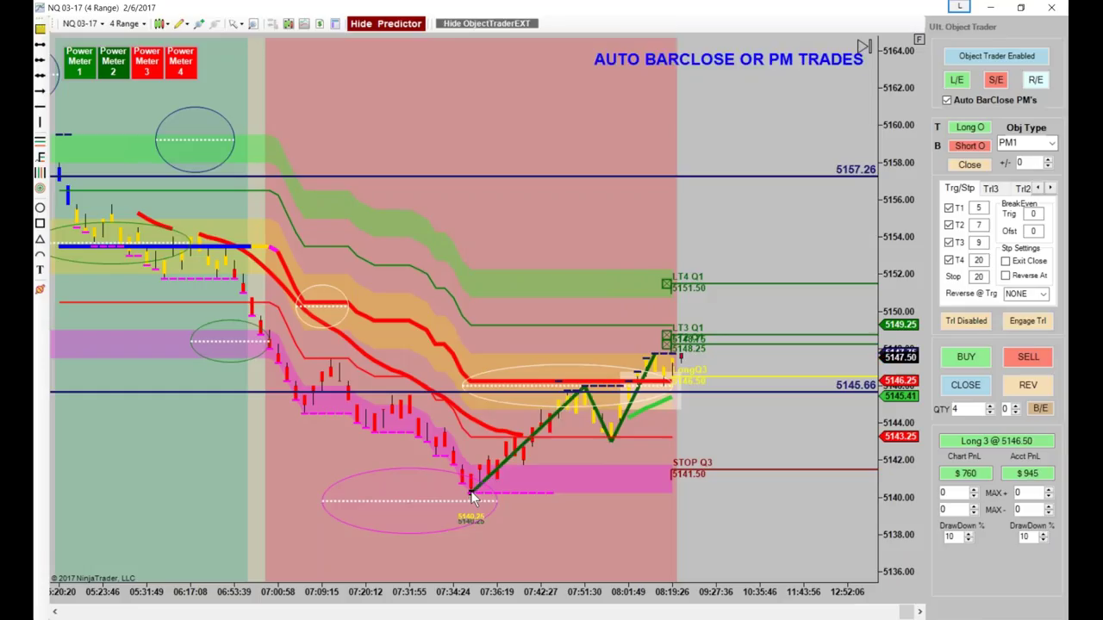
left_click_drag(591, 526, 519, 536)
scroll(519, 517, "down", 2)
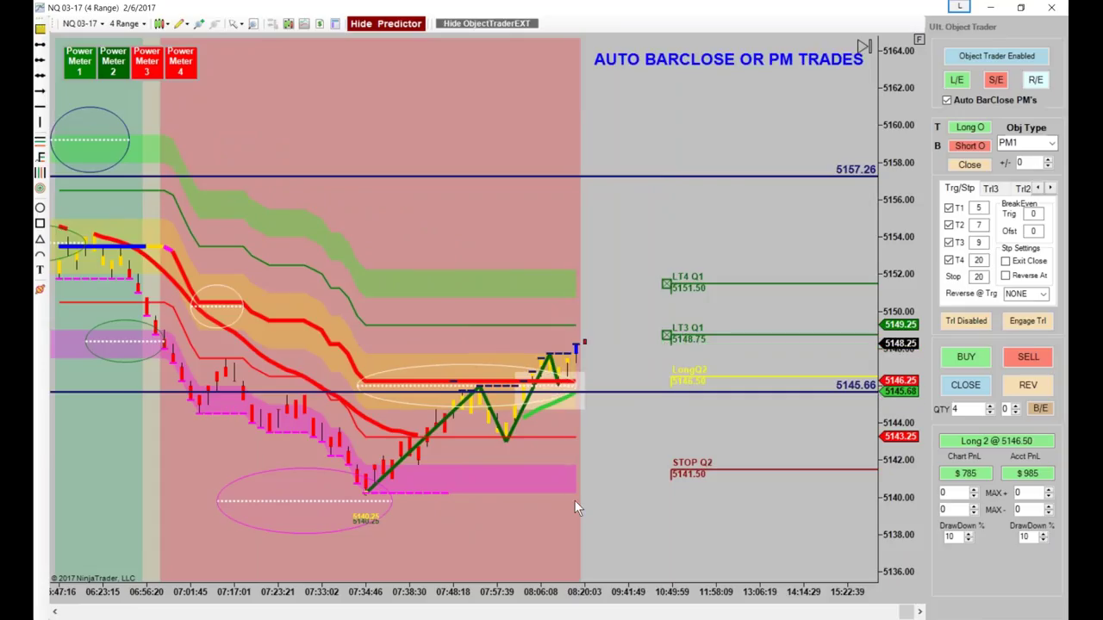
left_click_drag(570, 538, 716, 551)
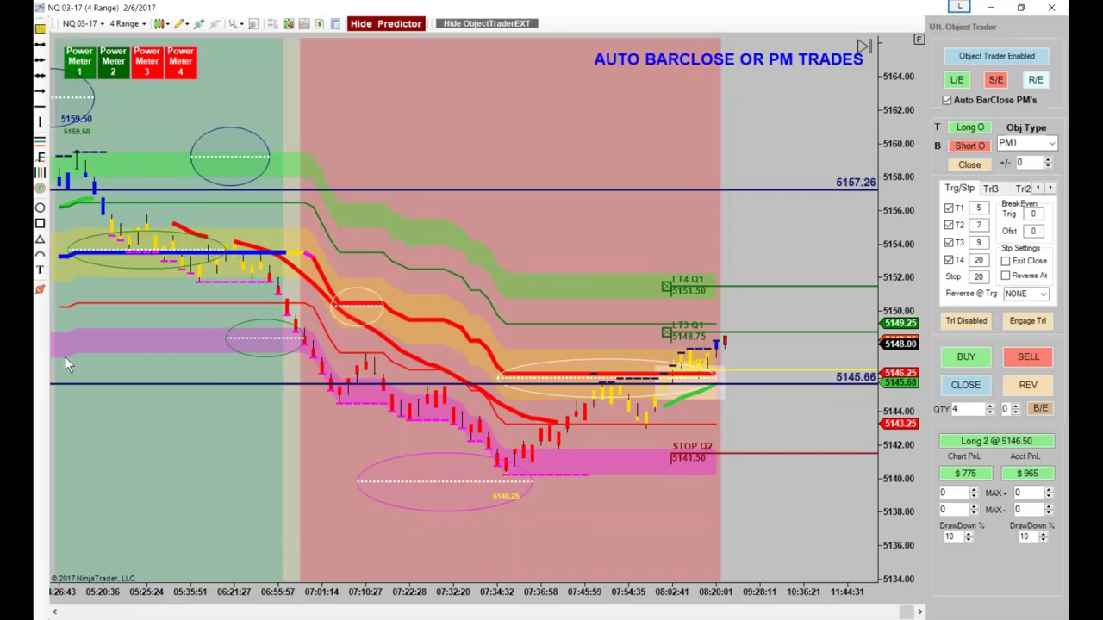
left_click_drag(556, 593, 582, 597)
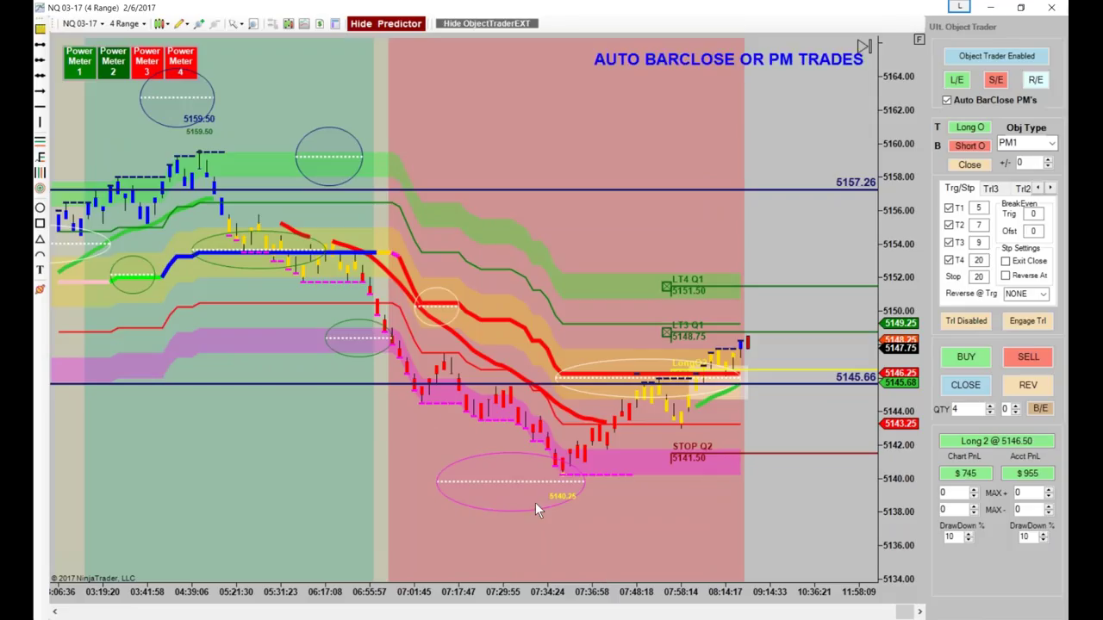
left_click_drag(622, 595, 552, 584)
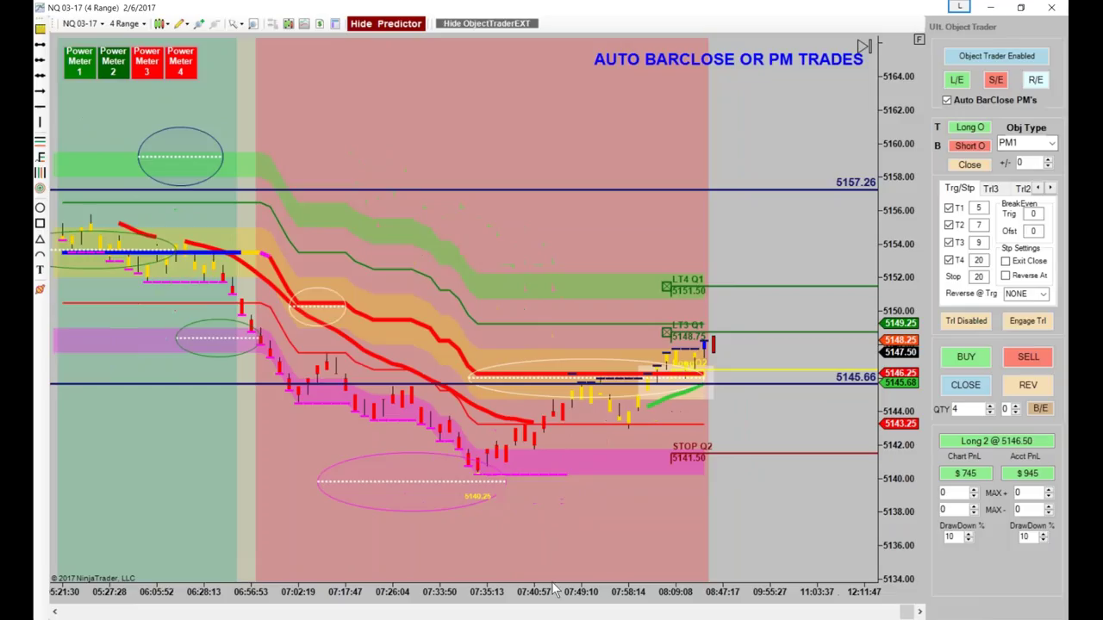
left_click_drag(889, 234, 884, 216)
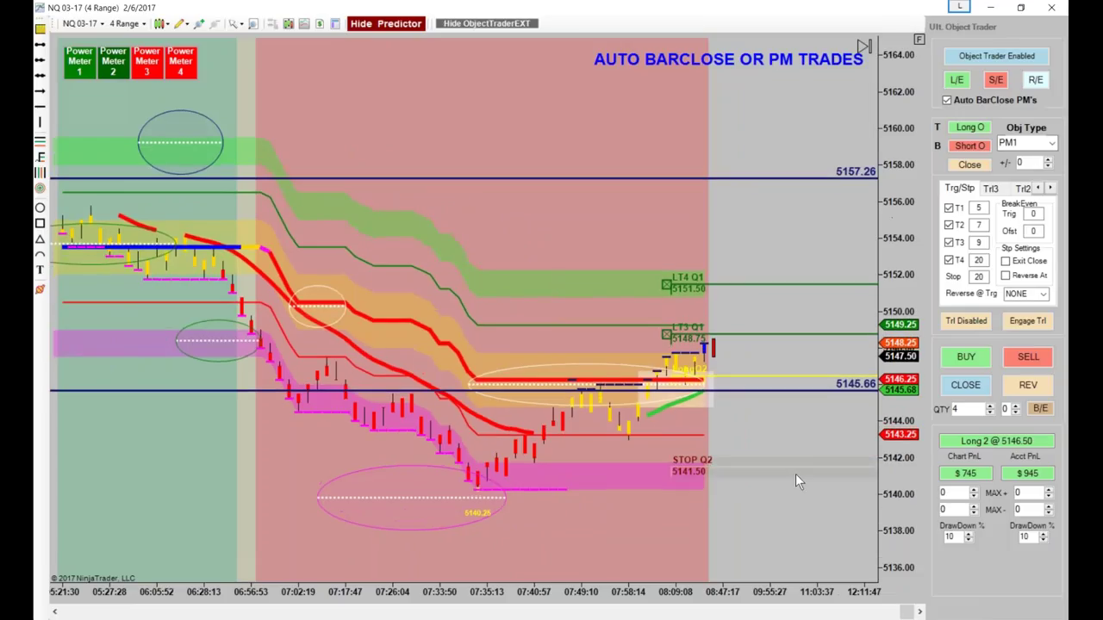
scroll(624, 521, "up", 3)
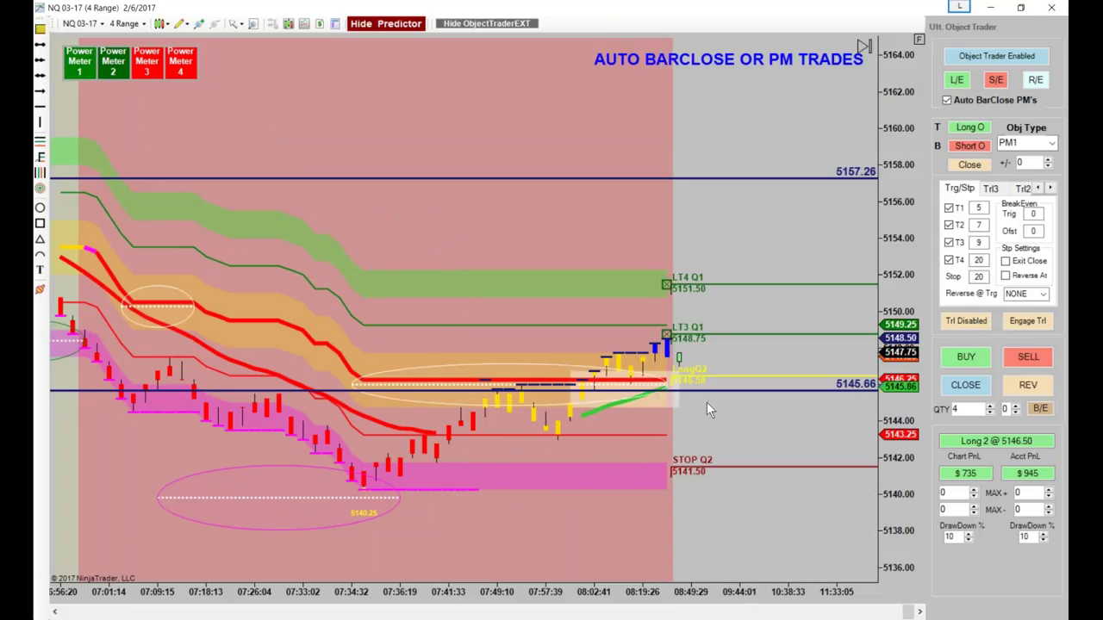
- Reset the chart's price scale to automatic and reframe it around the short trade's entry, targets and stop
left_click_drag(586, 583, 678, 565)
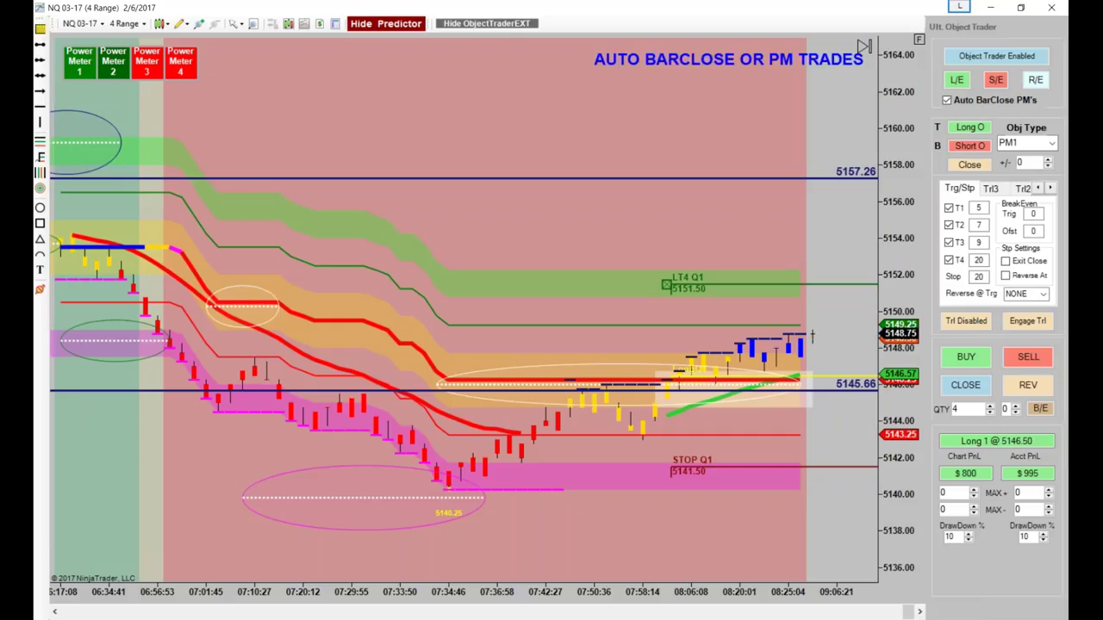
left_click_drag(738, 563, 665, 562)
left_click_drag(894, 265, 888, 396)
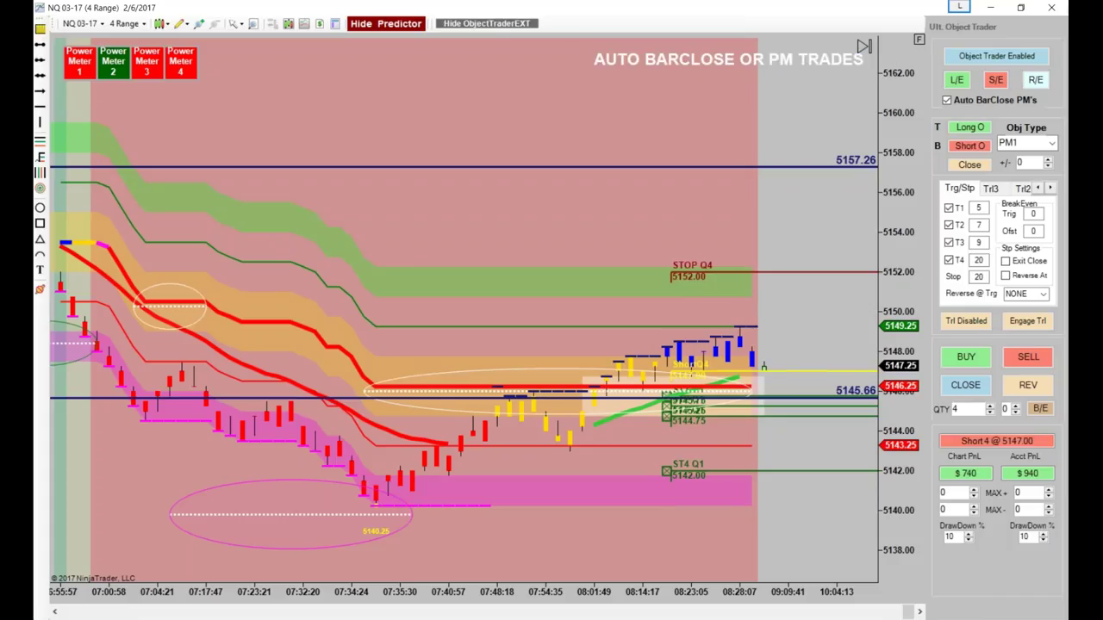
left_click(919, 39)
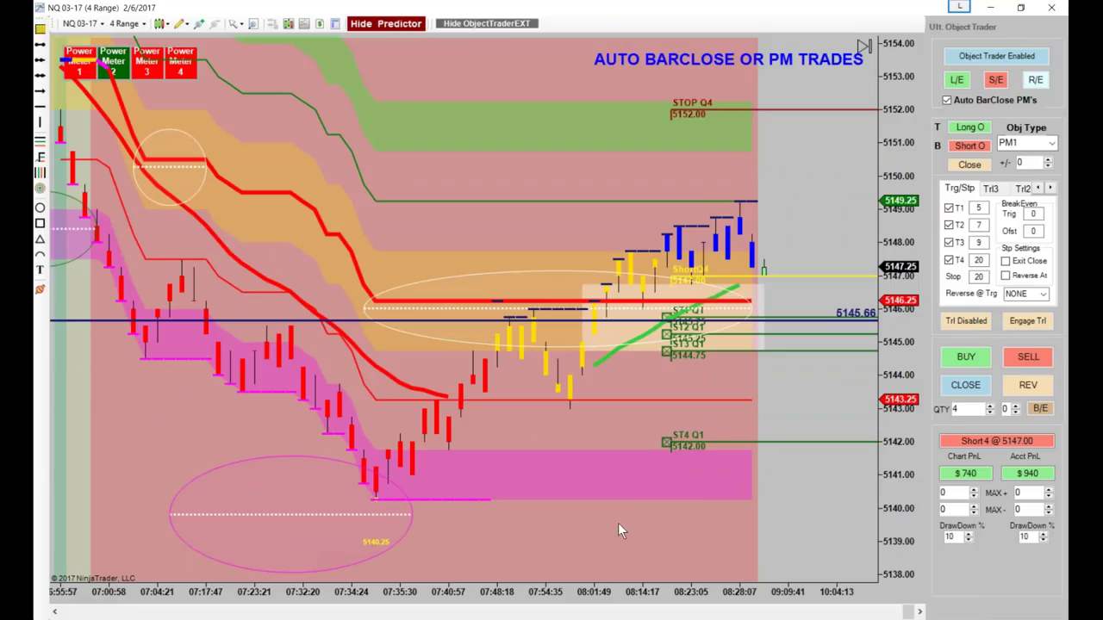
scroll(623, 510, "down", 3)
left_click_drag(905, 258, 905, 293)
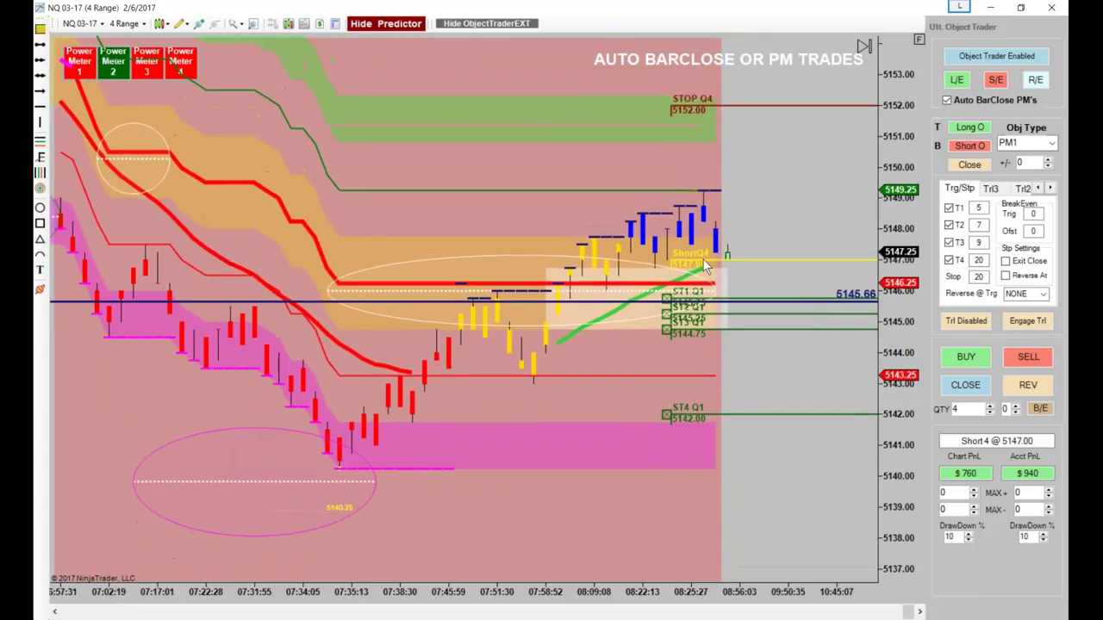
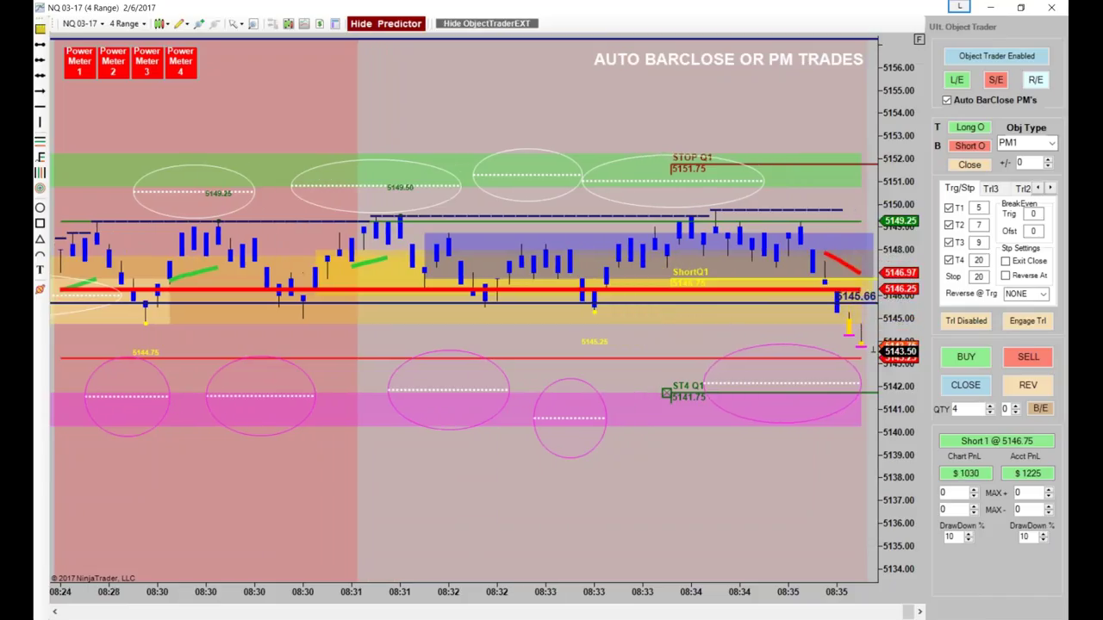
- Lower the short trade's fourth target (ST4) to 5136.50, and bring the lower horizontal line down to about 5144.96
left_click_drag(759, 408, 761, 529)
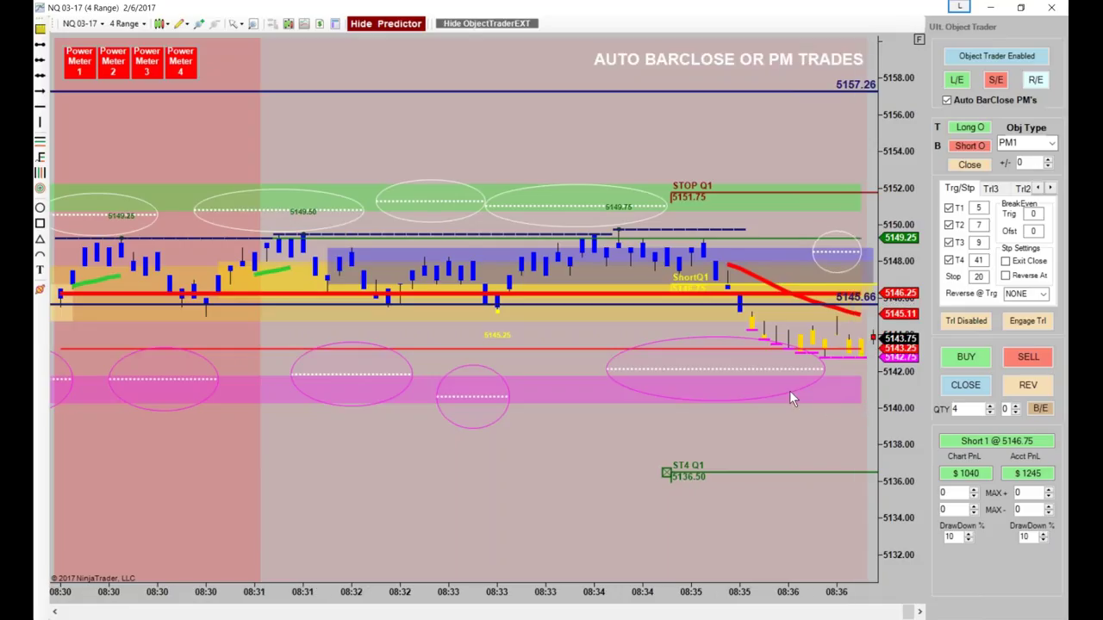
scroll(789, 458, "down", 3)
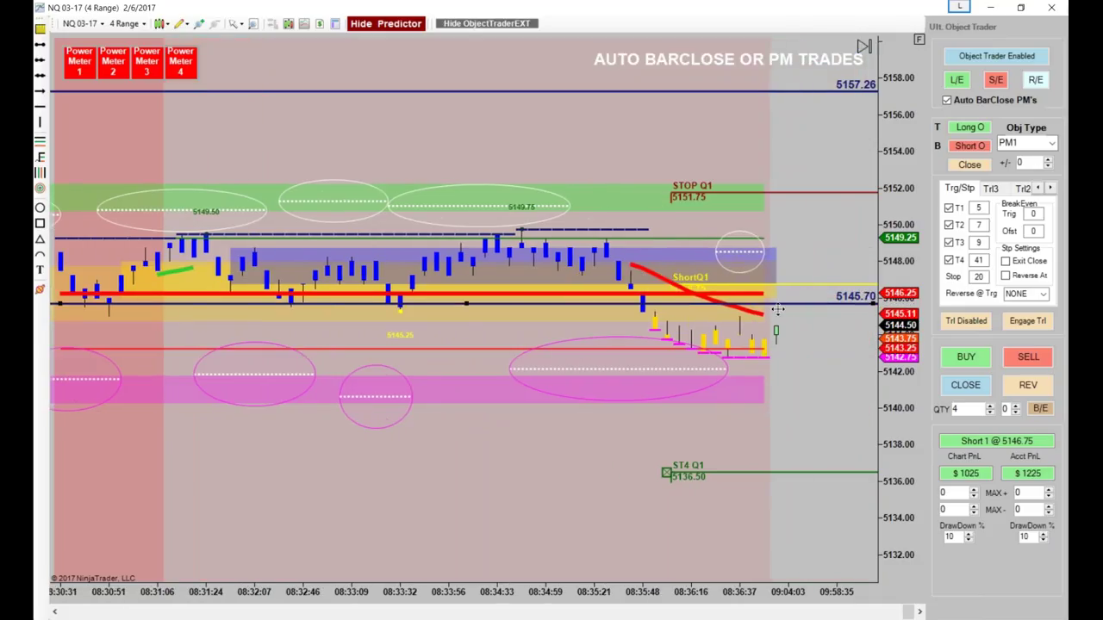
scroll(746, 328, "down", 2)
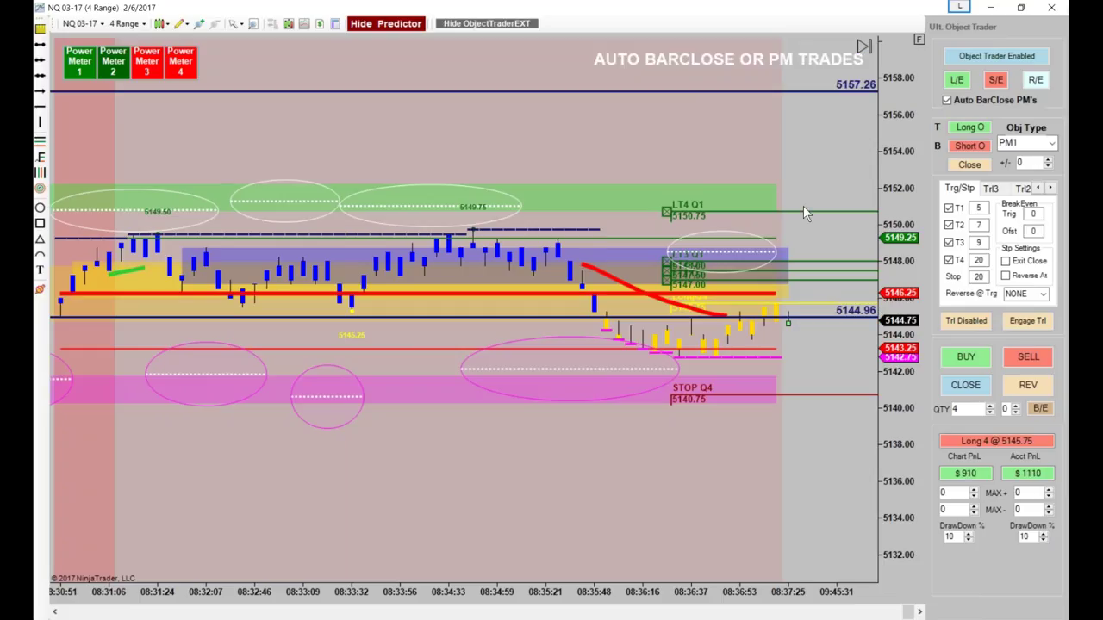
- Raise the long trade's fourth target (LT4), and lower the short trade's fourth target (ST4) to 5138.50
left_click_drag(808, 211, 805, 102)
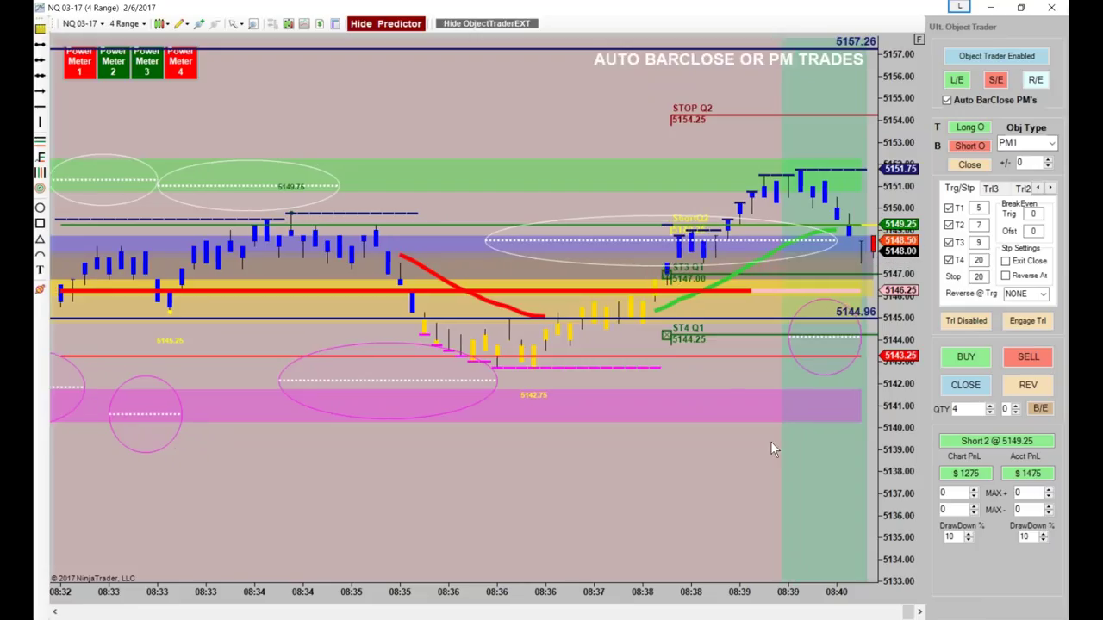
scroll(715, 394, "down", 3)
left_click_drag(762, 336, 773, 462)
left_click_drag(894, 293, 866, 257)
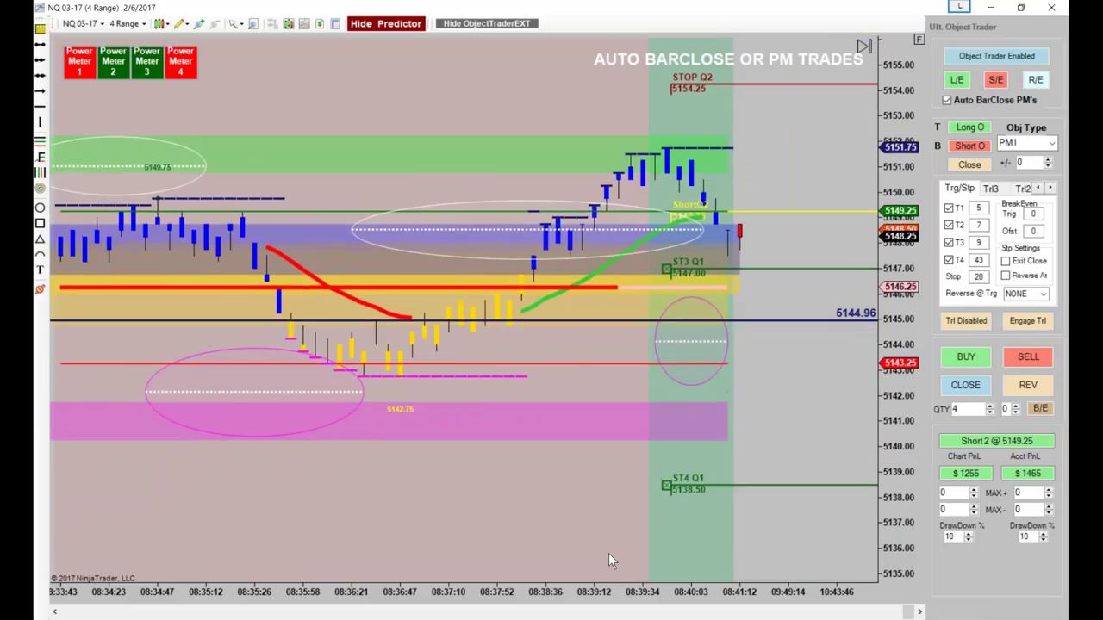
- Examine the price swings from the 5140.25 low up to the short trade's entry, targets and stop
mouse_move(558, 598)
left_mouse_down()
mouse_move(595, 595)
mouse_move(569, 595)
left_mouse_up()
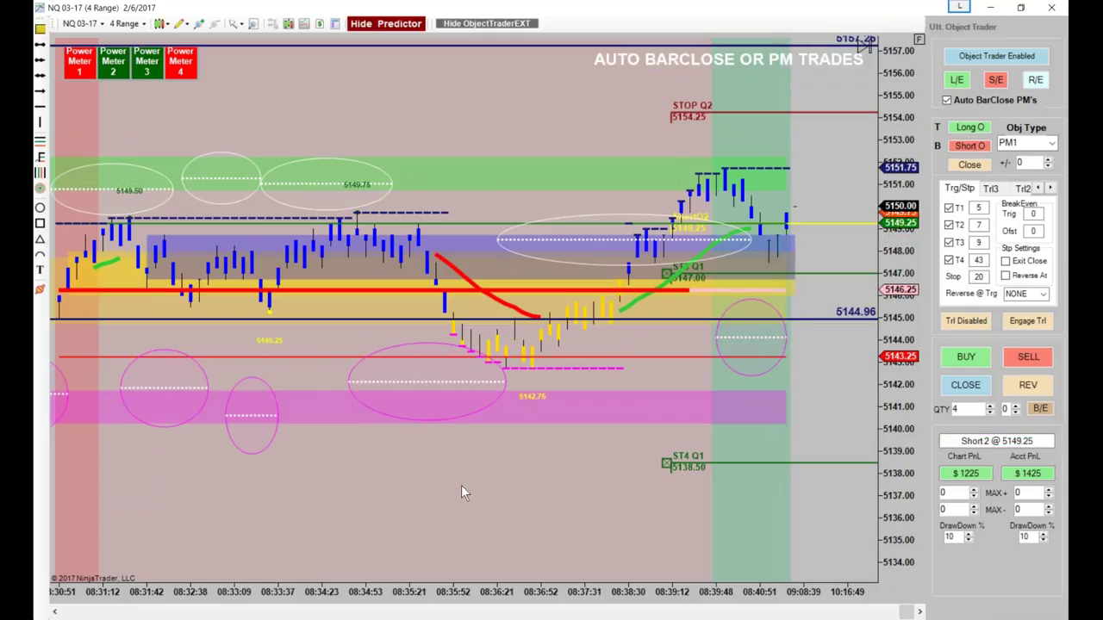
left_click_drag(372, 595, 429, 592)
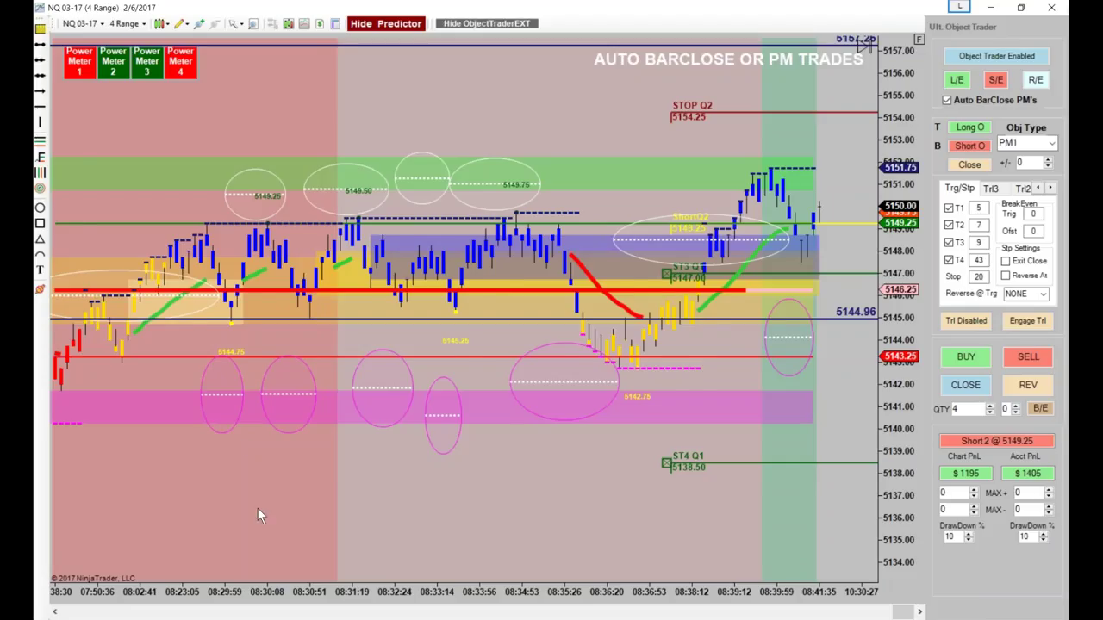
scroll(231, 412, "up", 5)
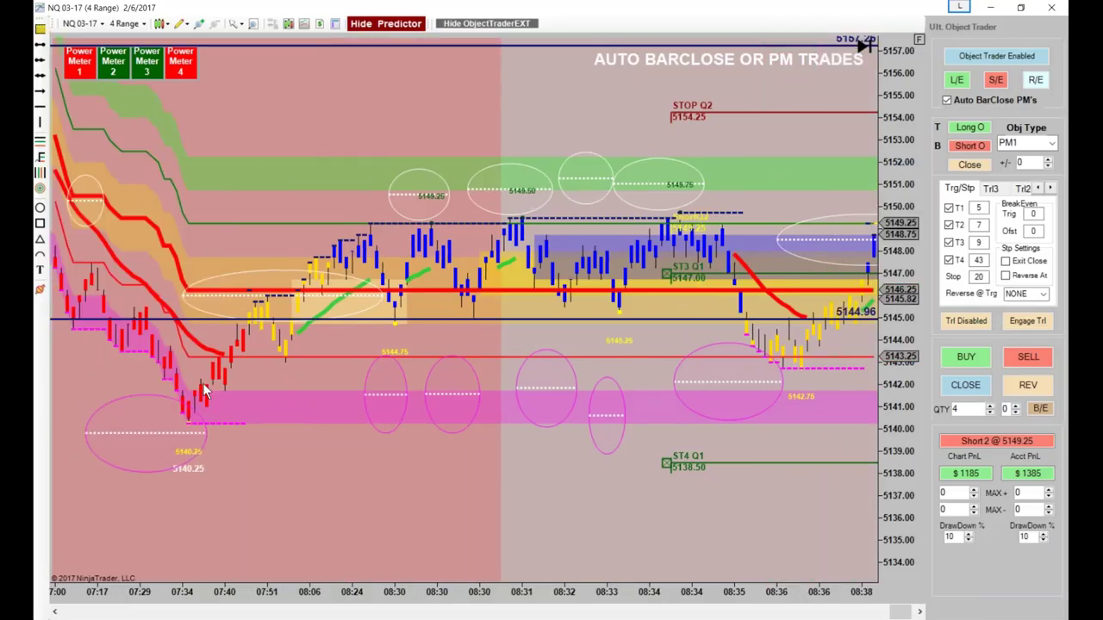
scroll(255, 276, "down", 3)
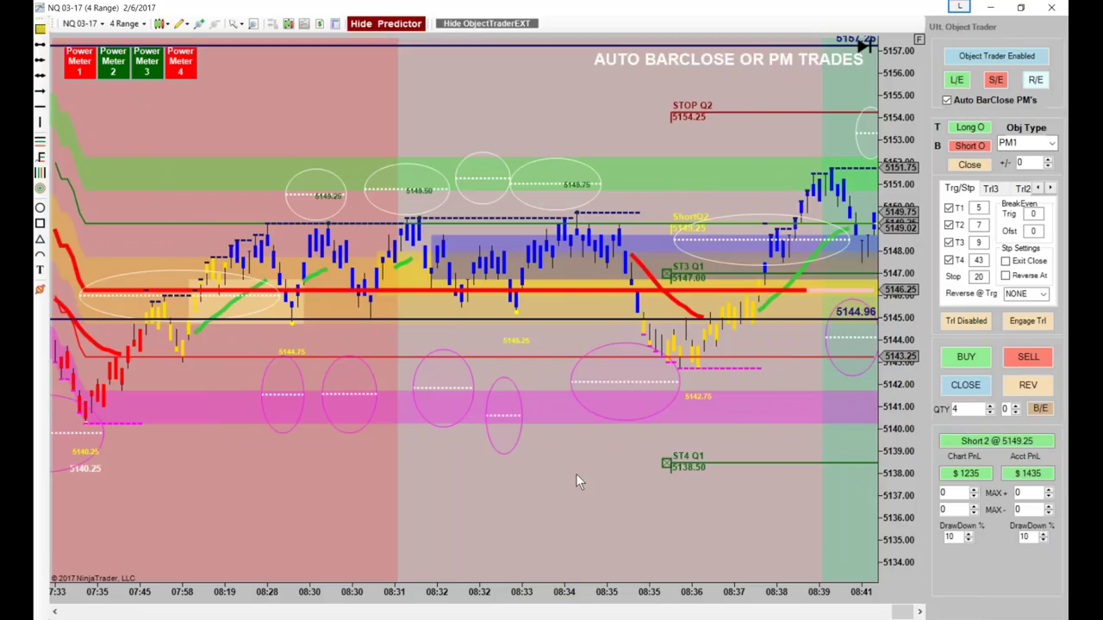
scroll(457, 485, "down", 5)
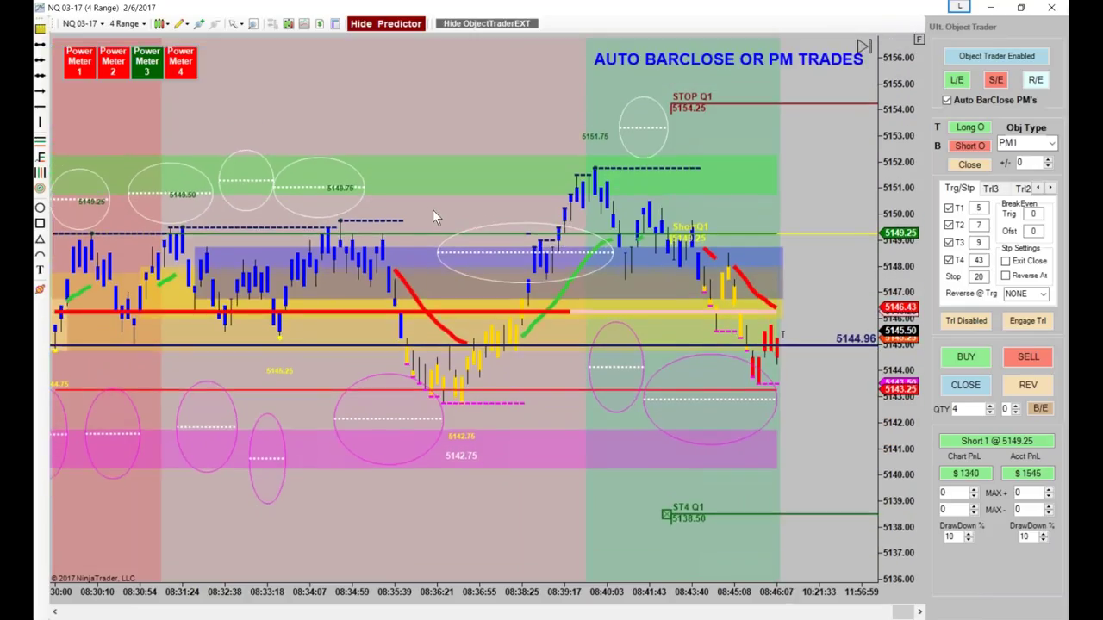
left_click_drag(655, 476, 586, 468)
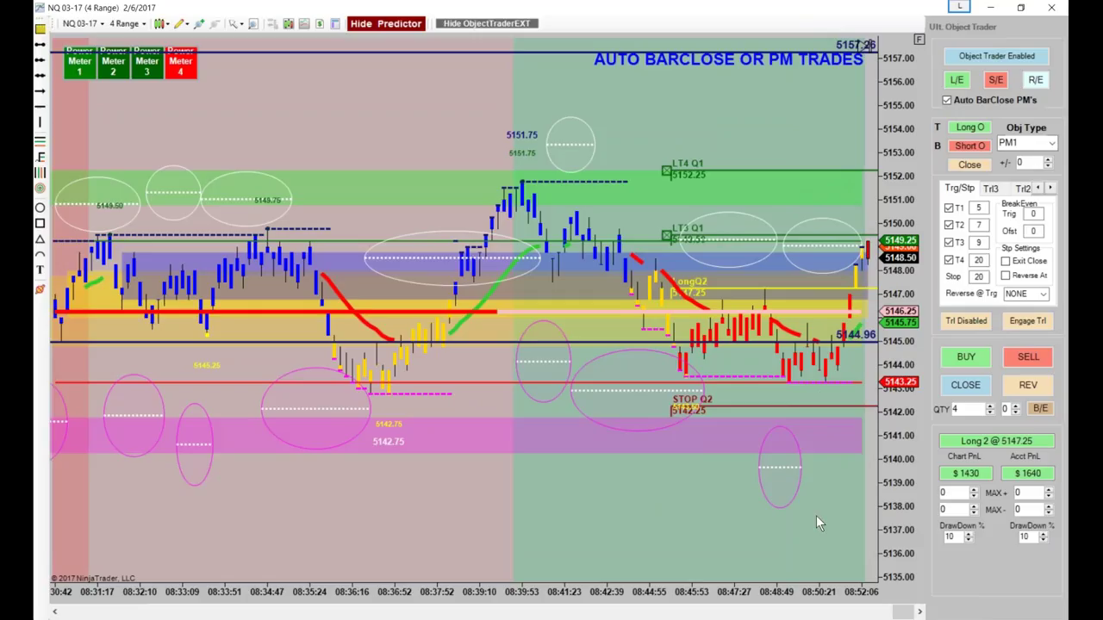
- Raise the long trade's fourth target (LT4) to 5155.50
scroll(818, 500, "down", 3)
left_click_drag(900, 287, 890, 356)
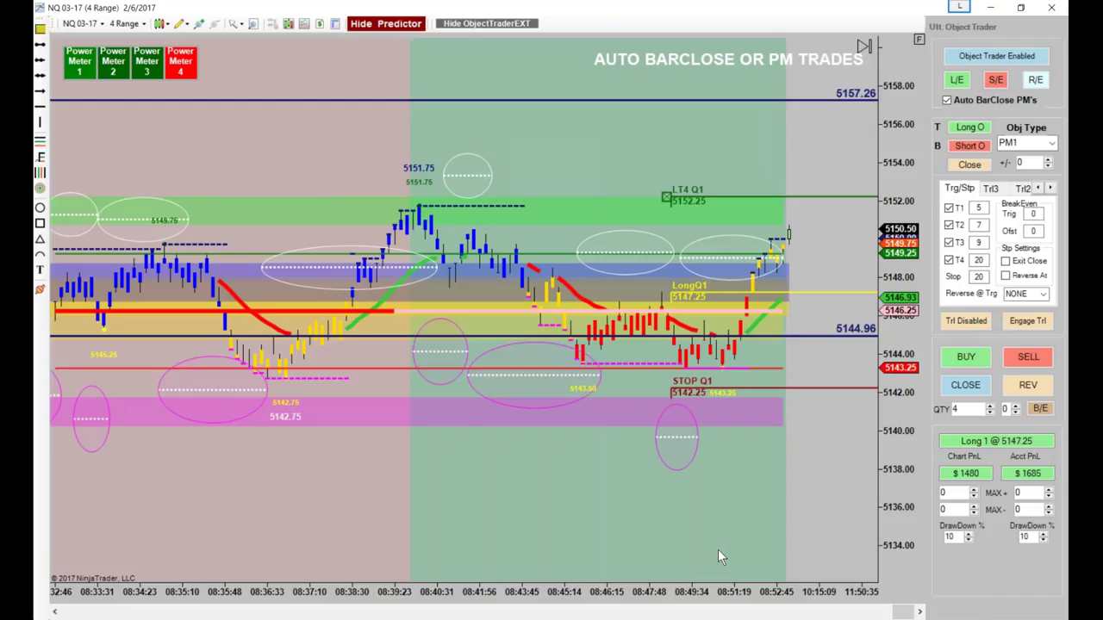
left_click_drag(780, 198, 780, 133)
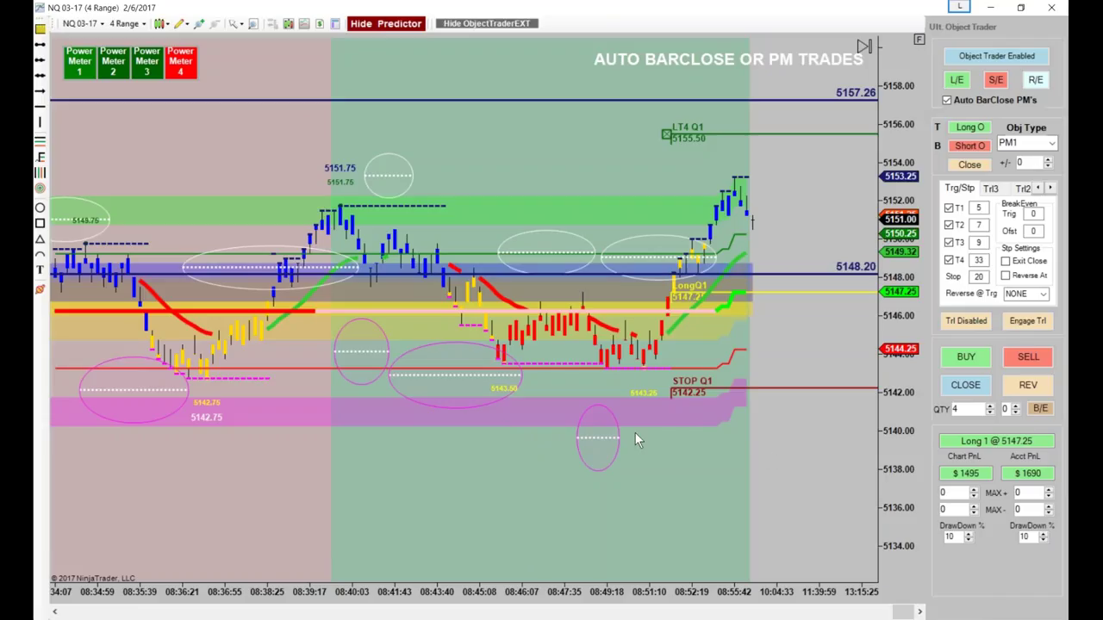
- Examine the session's price swings against the long trade's entry, targets and the 5148.20 horizontal line
scroll(476, 487, "down", 3)
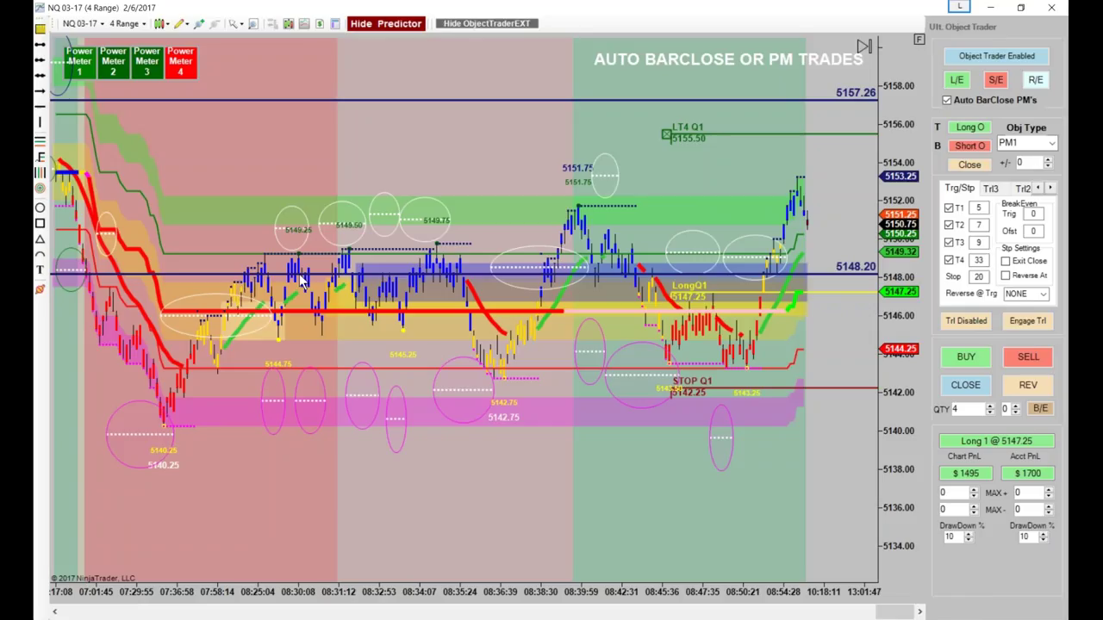
scroll(389, 398, "down", 2)
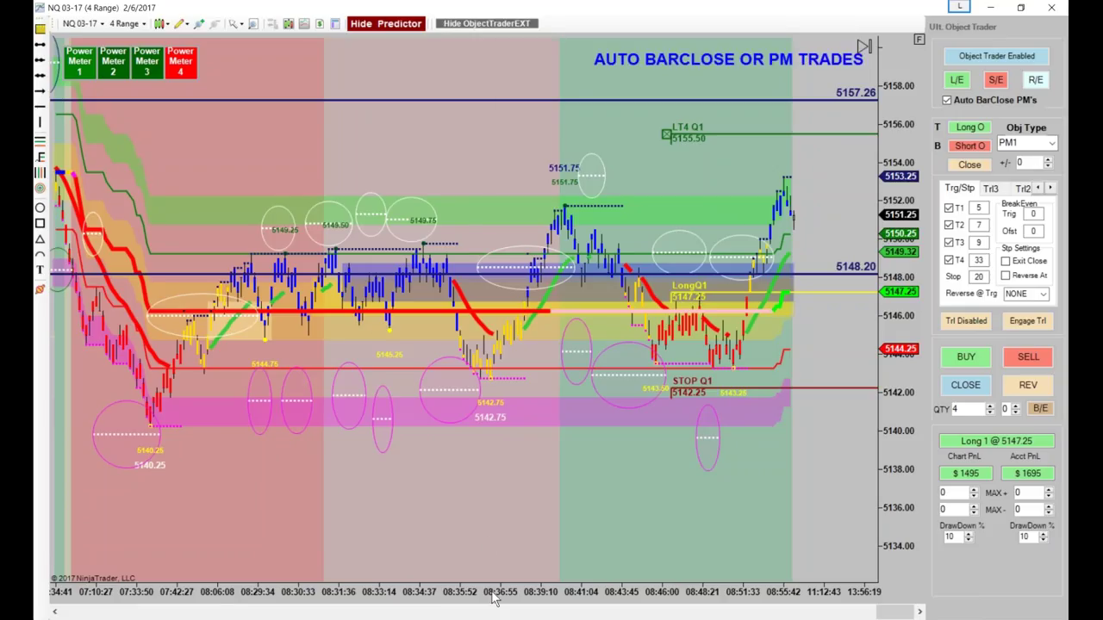
scroll(488, 574, "down", 15)
scroll(443, 561, "up", 7)
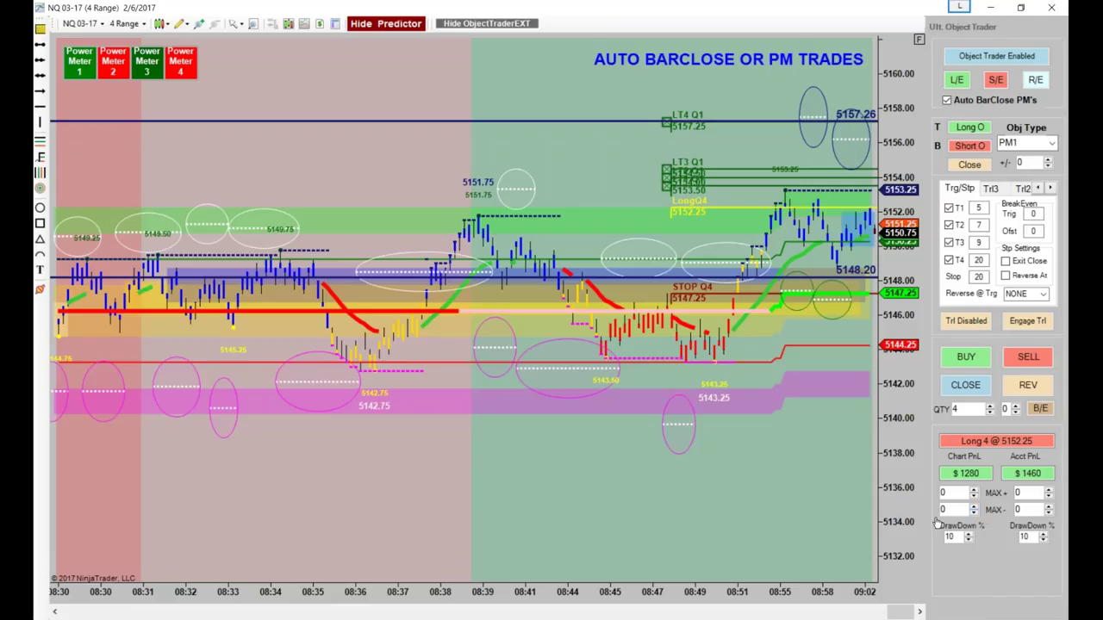
left_click_drag(794, 557, 726, 558)
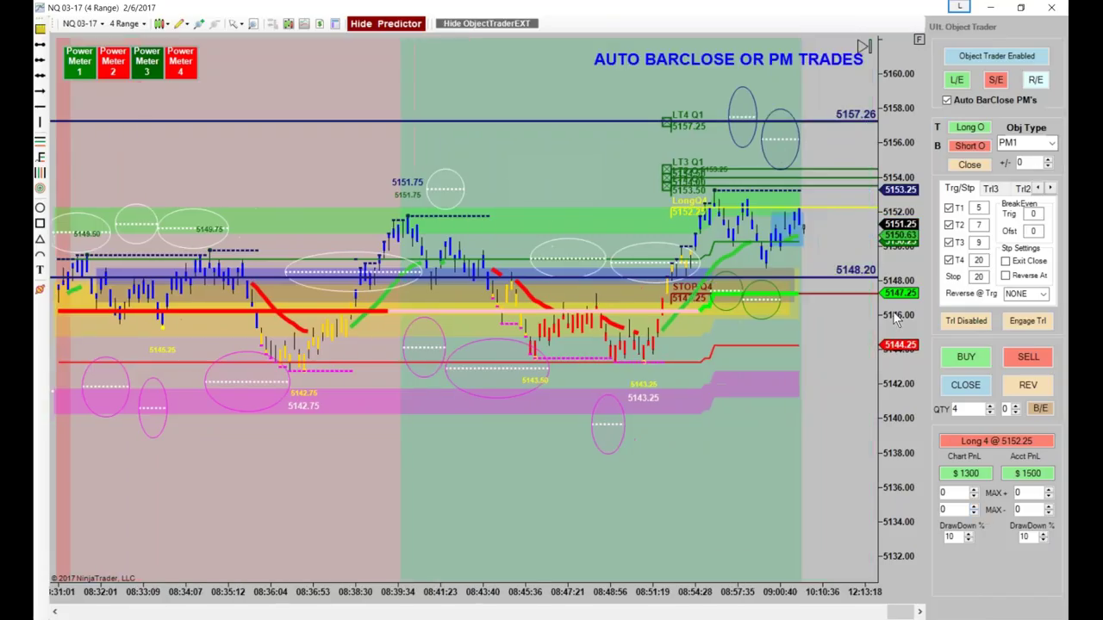
- Switch to the Control Center, generate the account performance summary for 2/6/2017, review it and clear the window off the chart
left_click(1027, 474)
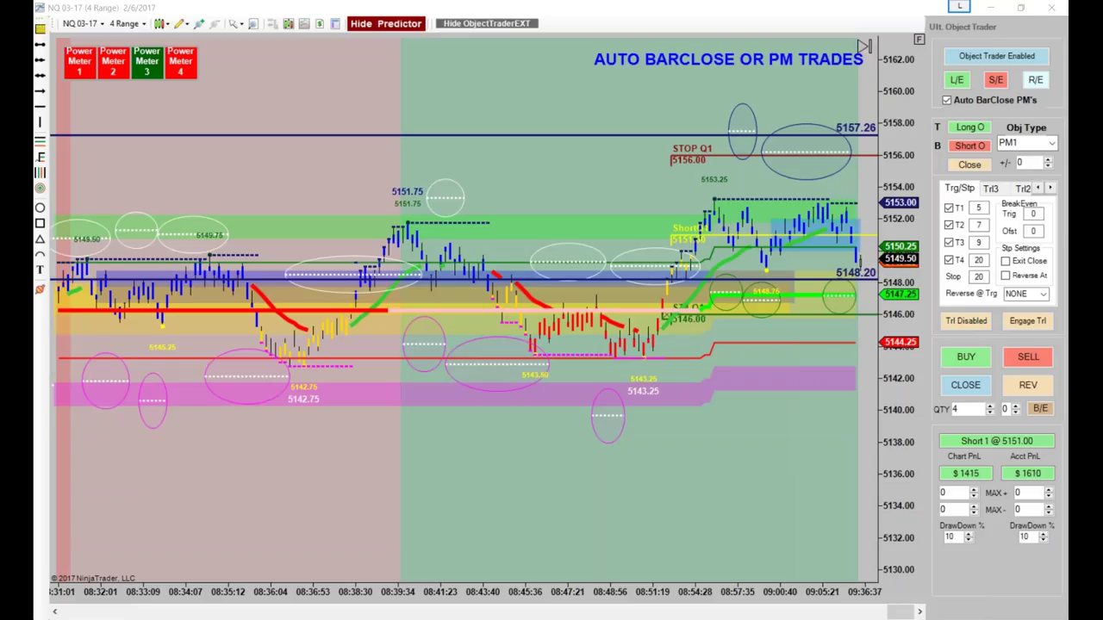
key("alt+Tab")
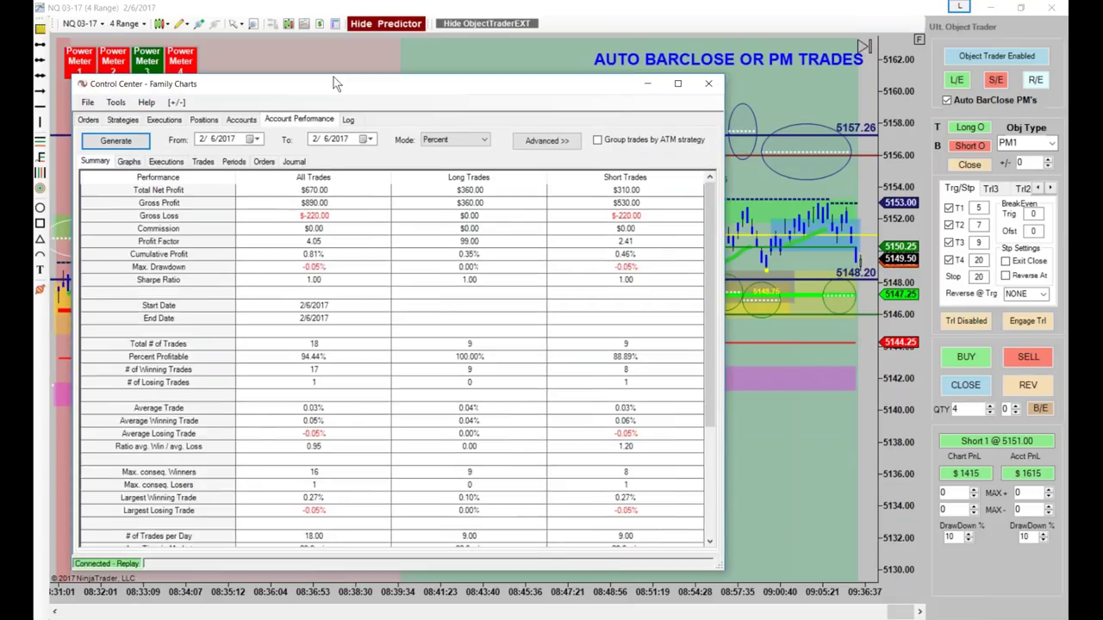
left_click(162, 121)
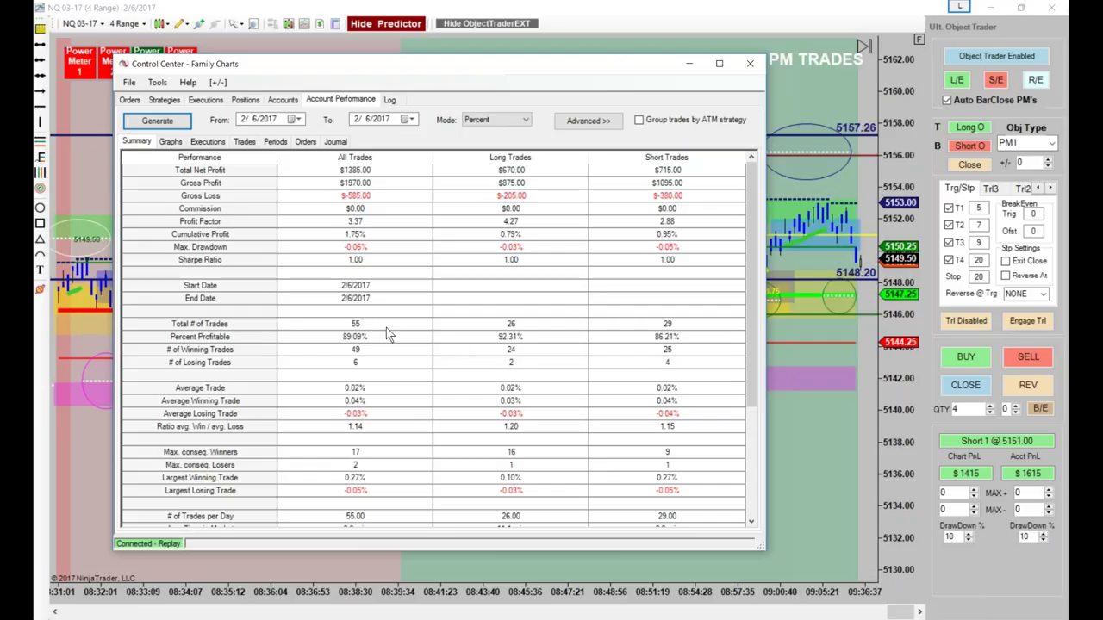
left_click_drag(575, 69, 0, 149)
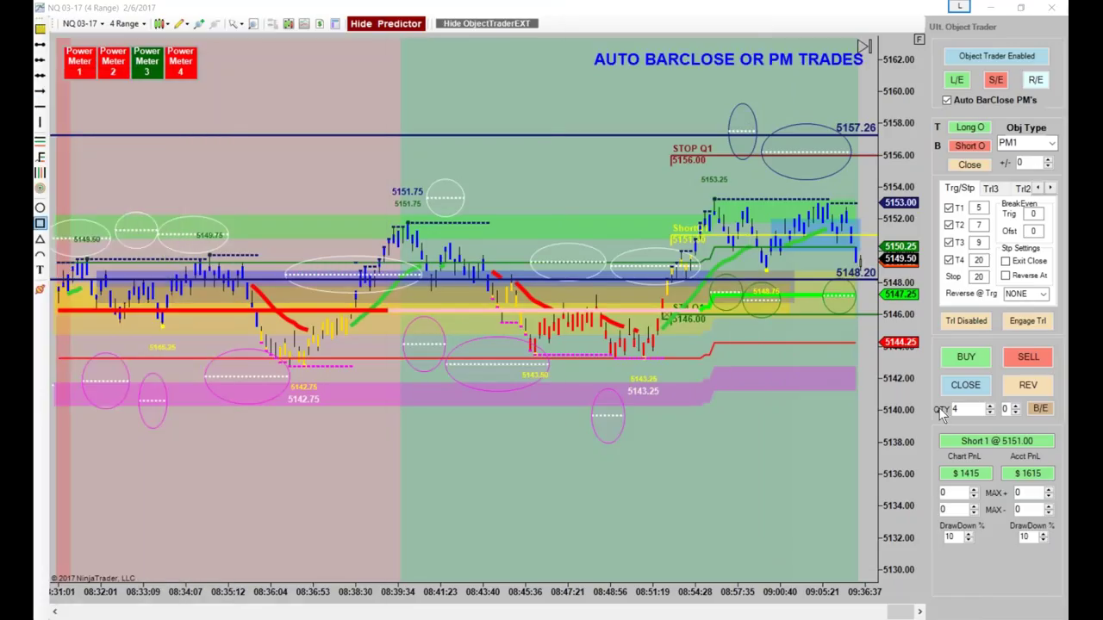
- Bring back the Control Center to review the all, long and short trade performance figures, and return to the chart
left_click_drag(1021, 474, 1067, 475)
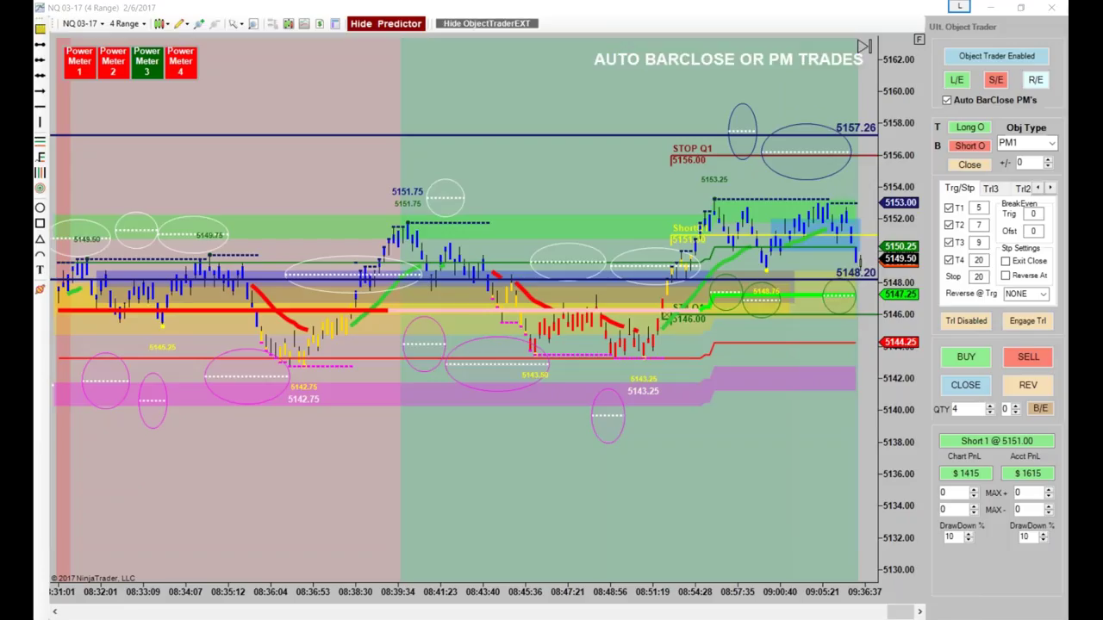
key("alt+Tab")
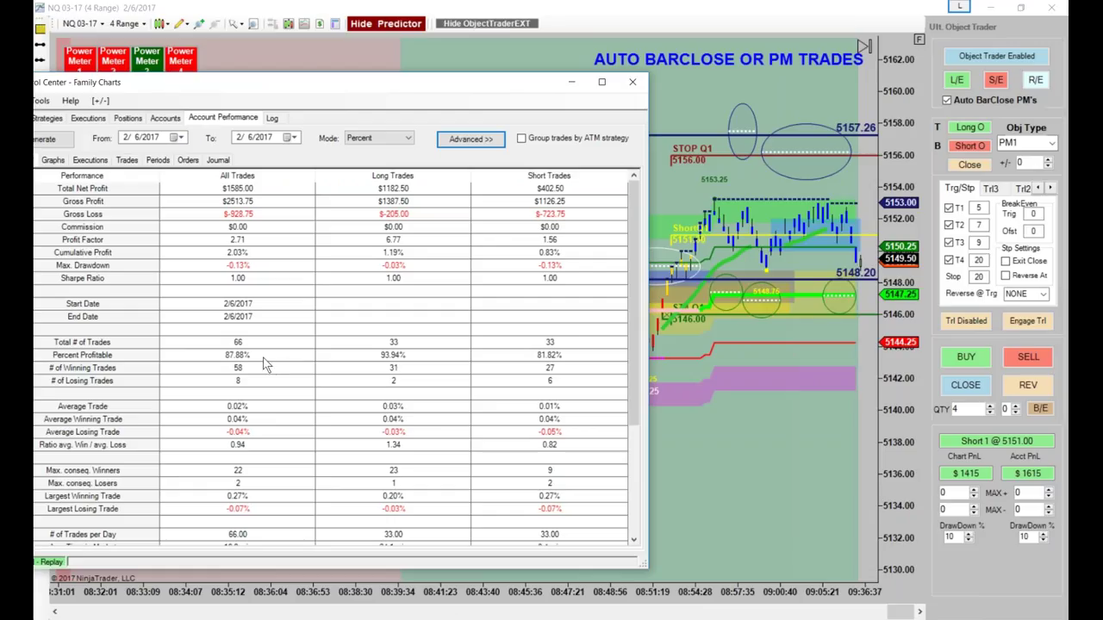
left_click_drag(472, 93, 0, 167)
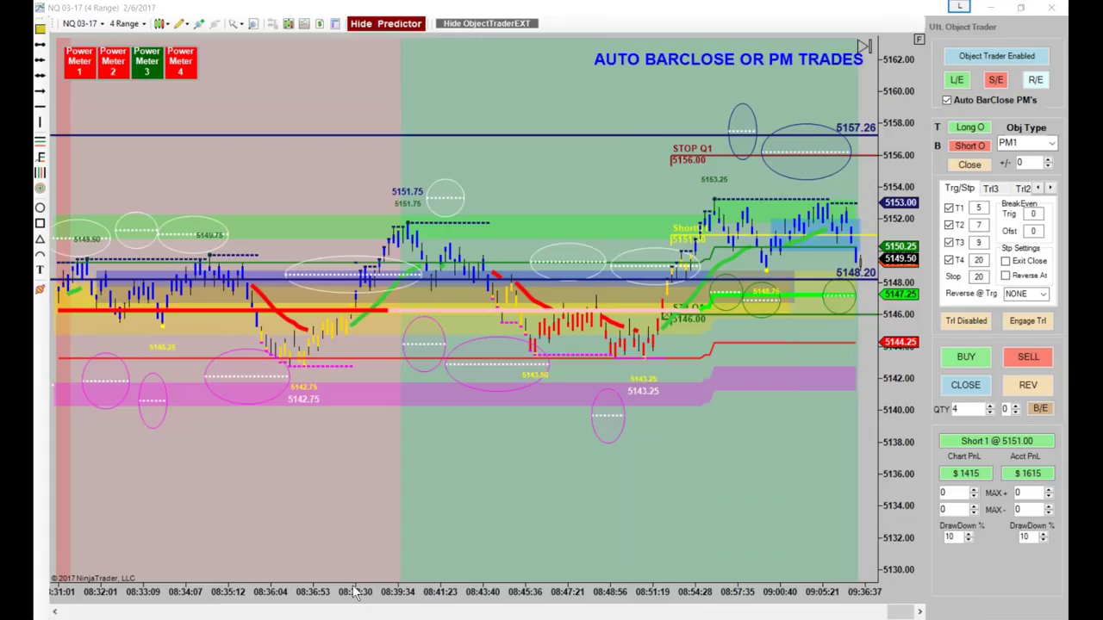
- Examine the session's price action from the 5159.50 high and 5140.25 low through the swings leading to the current short trade
scroll(407, 537, "down", 2)
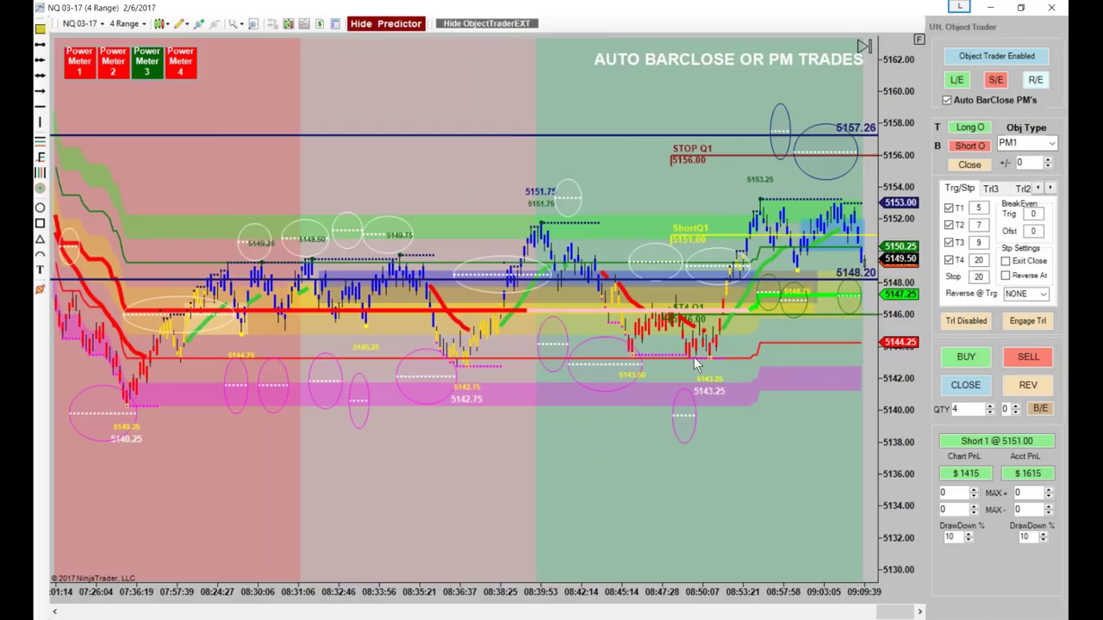
scroll(659, 203, "down", 5)
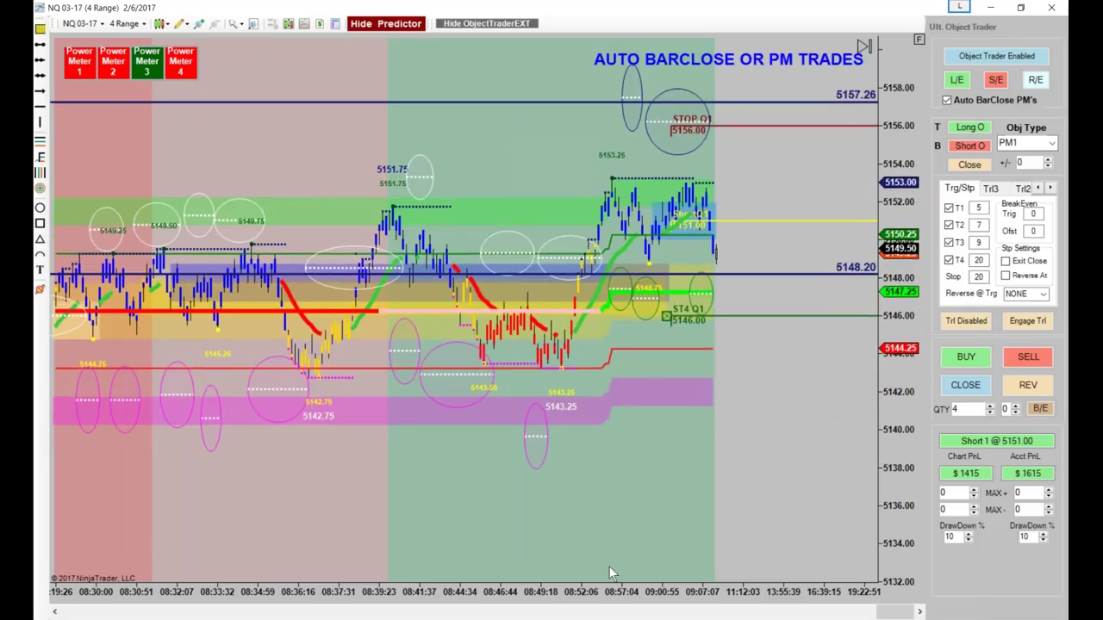
scroll(734, 492, "down", 3)
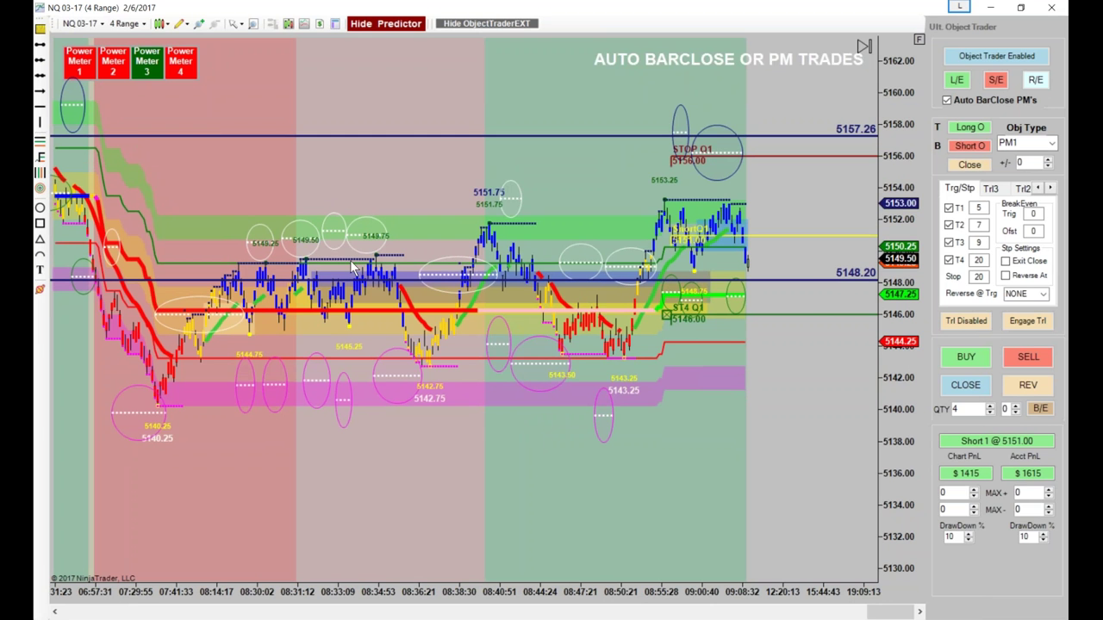
left_click_drag(372, 515, 404, 512)
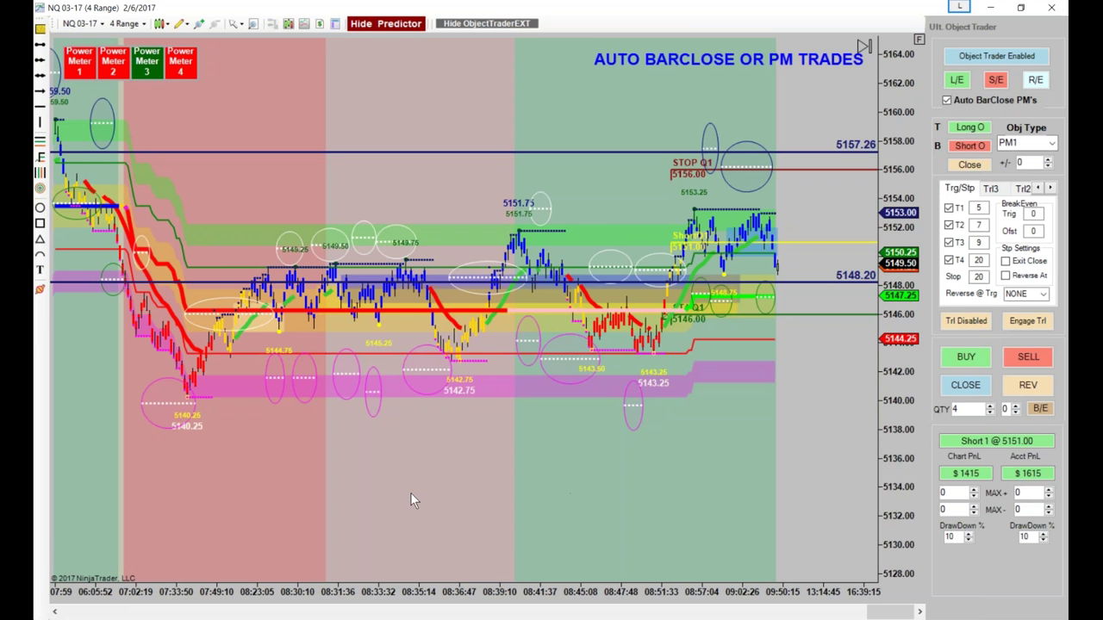
left_click_drag(399, 510, 726, 509)
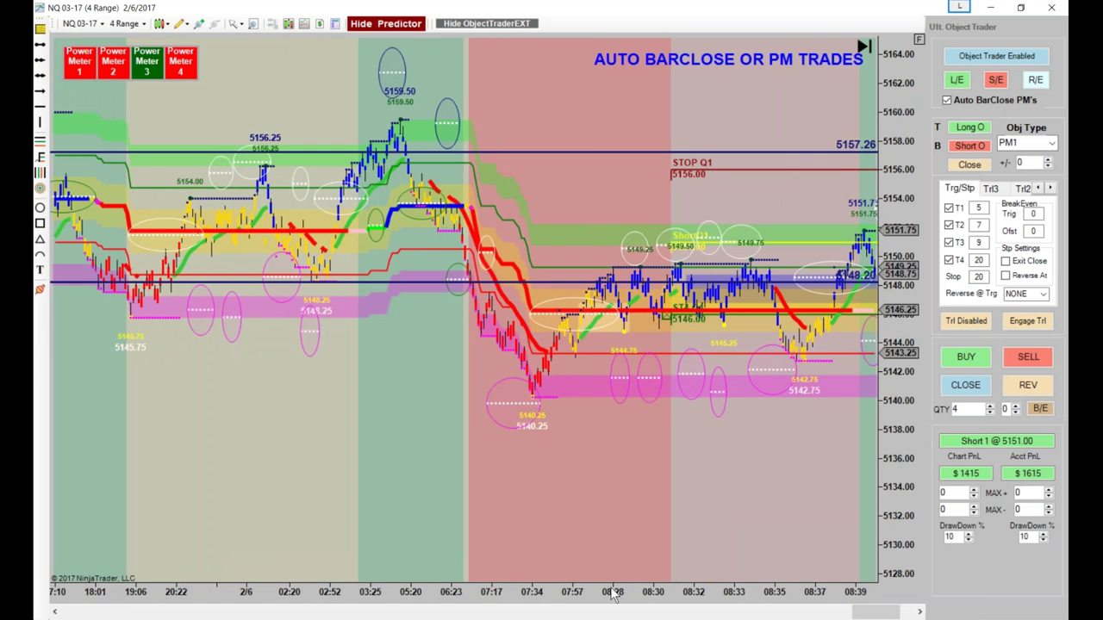
scroll(475, 550, "up", 3)
scroll(517, 478, "down", 2)
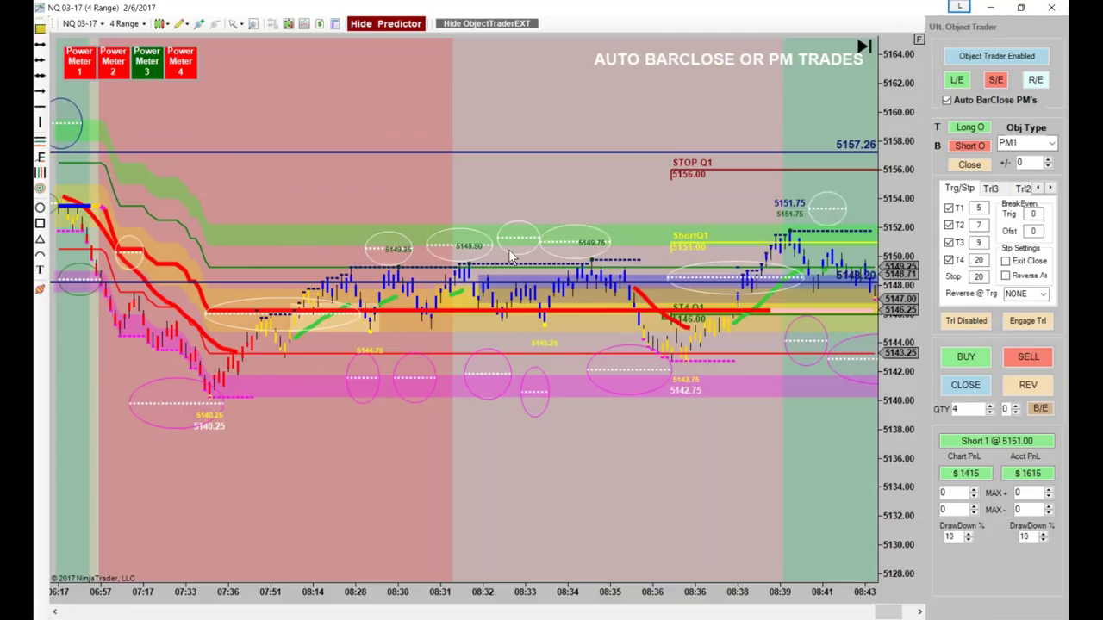
left_click_drag(601, 493, 422, 469)
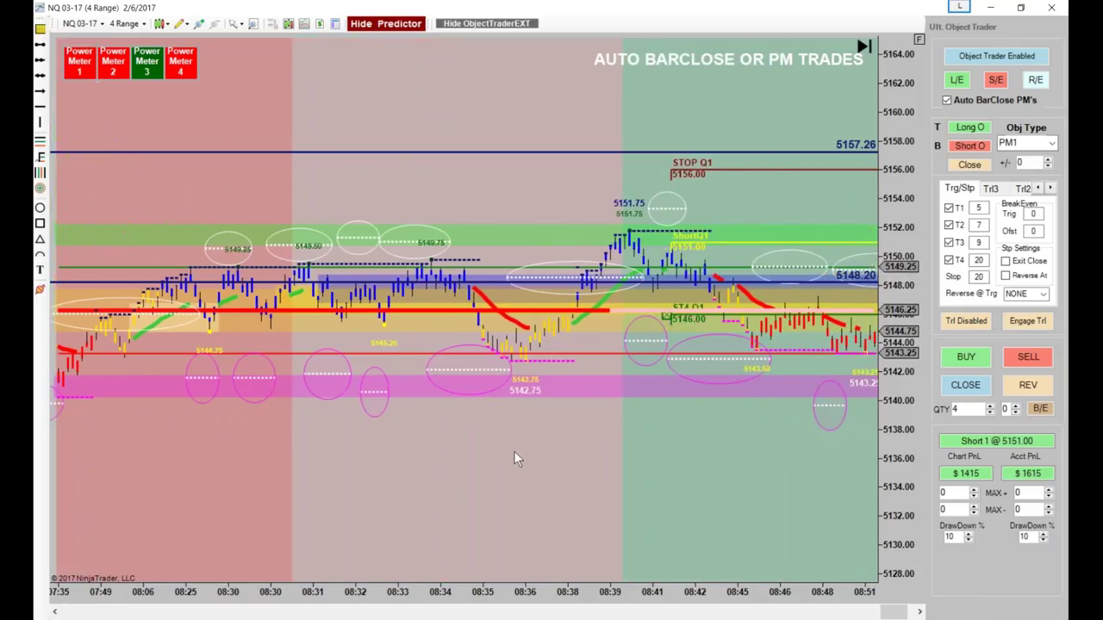
left_click_drag(668, 511, 383, 485)
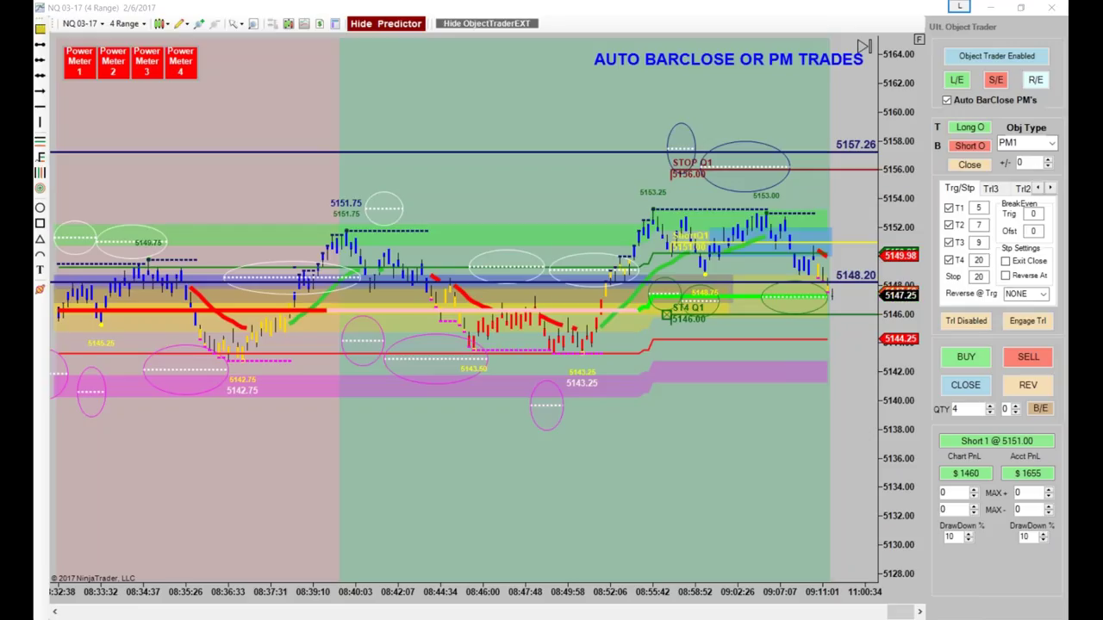
- Try to lower the short trade's fourth target (ST4), and raise the long trade's fourth target (LT4) to 5161.25
left_click_drag(812, 314, 813, 368)
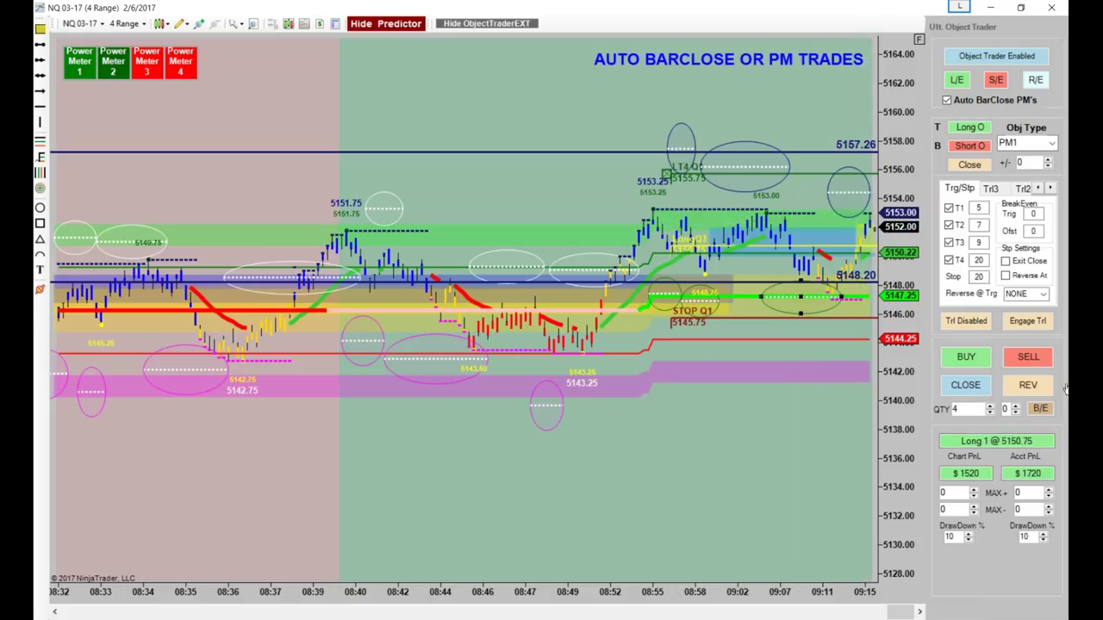
left_click_drag(820, 178, 820, 93)
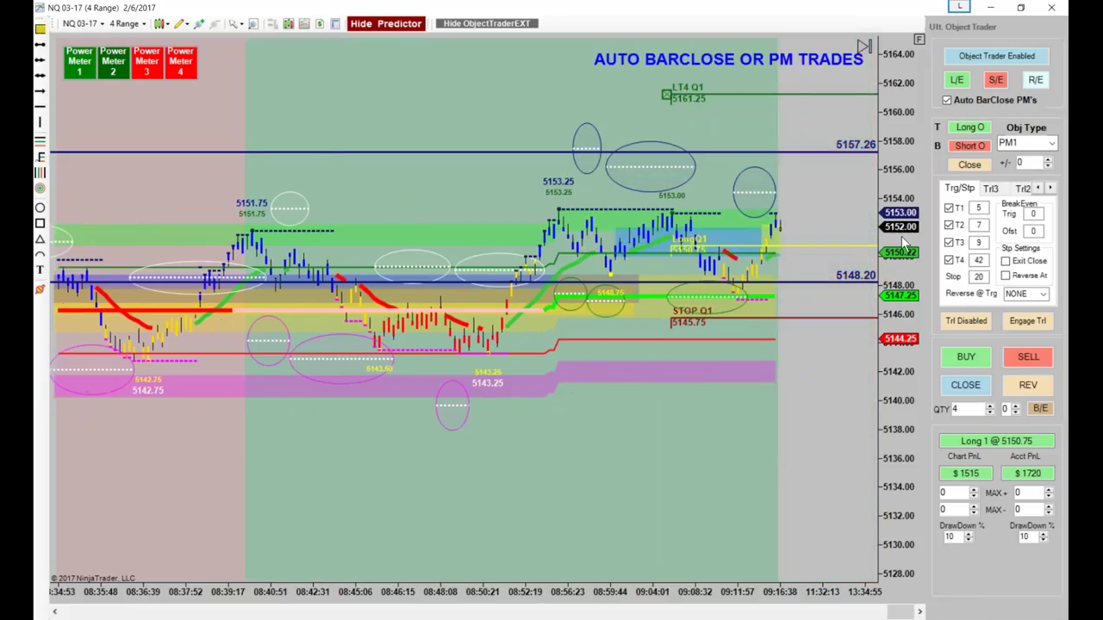
scroll(861, 190, "right", 2)
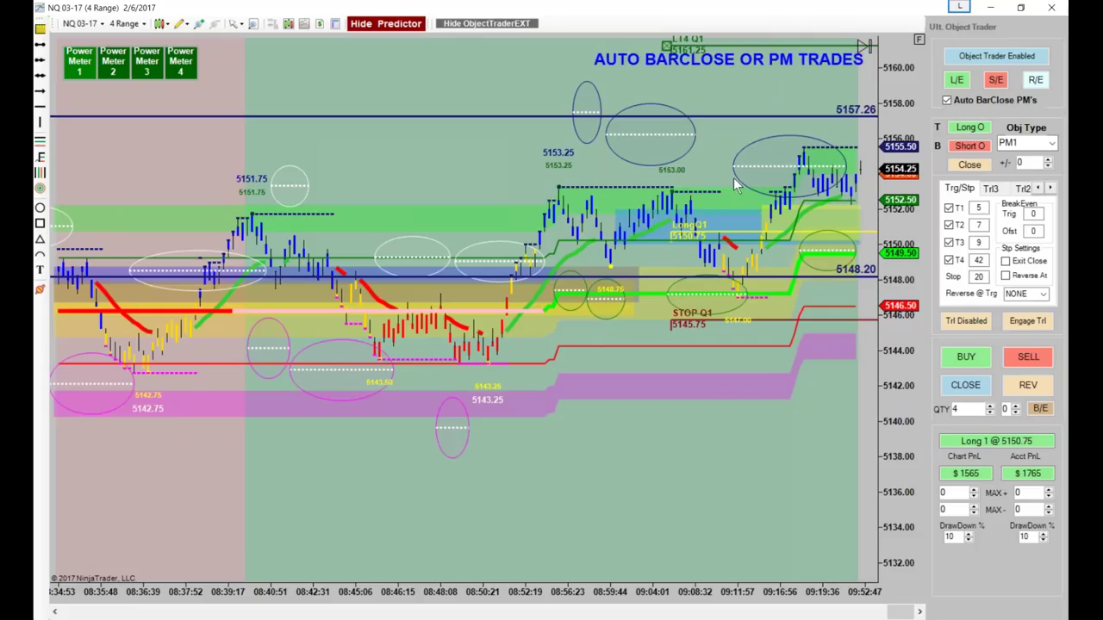
- Bring the upper horizontal line down to about 5152.02
left_click_drag(520, 162, 394, 172)
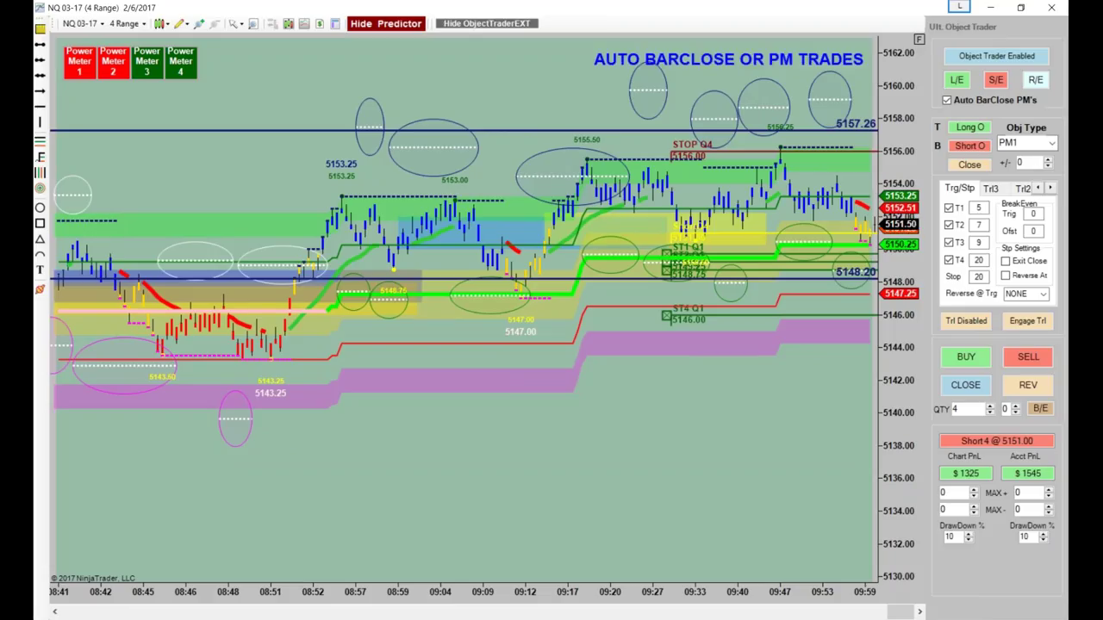
left_click_drag(813, 402, 751, 260)
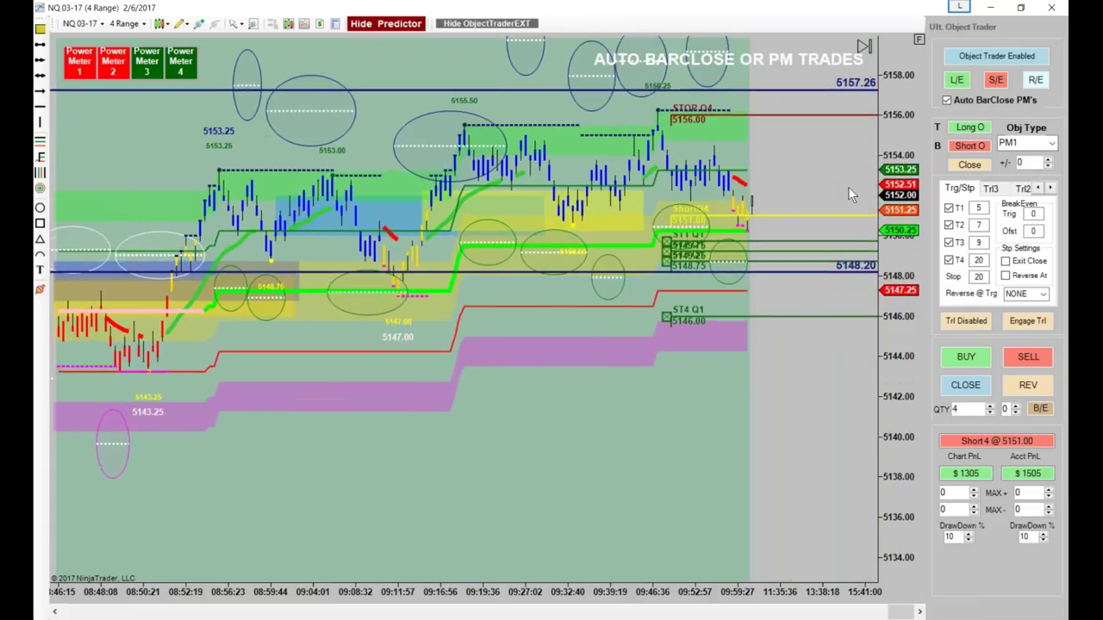
left_click_drag(762, 112, 797, 191)
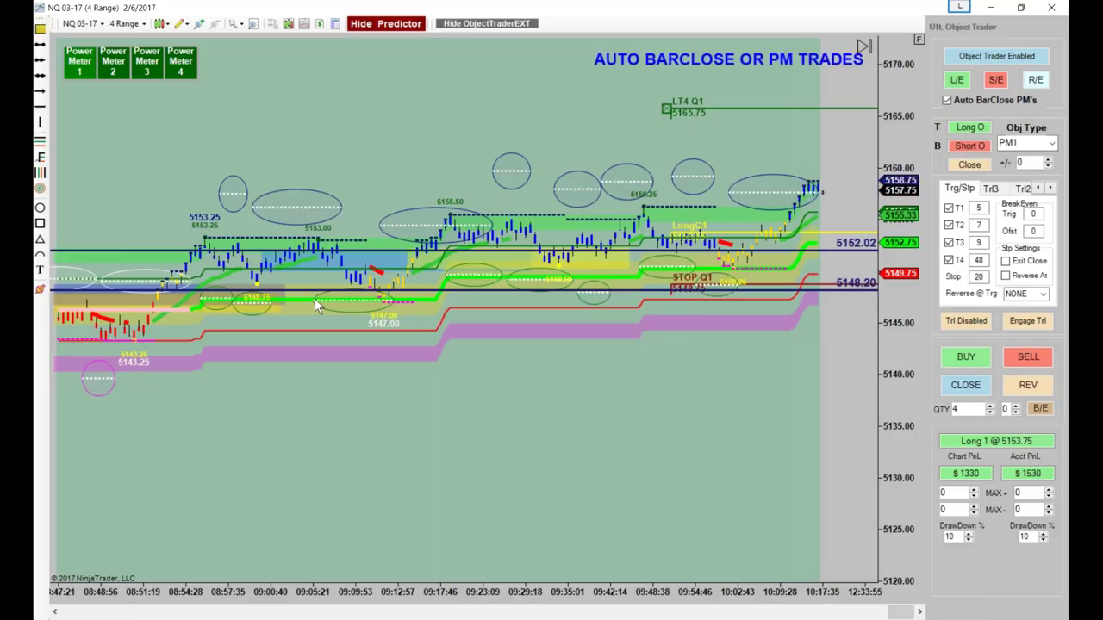
- Raise the long trade's fourth target (LT4) to 5170.25 and further up to 84 ticks
left_click_drag(194, 463, 527, 445)
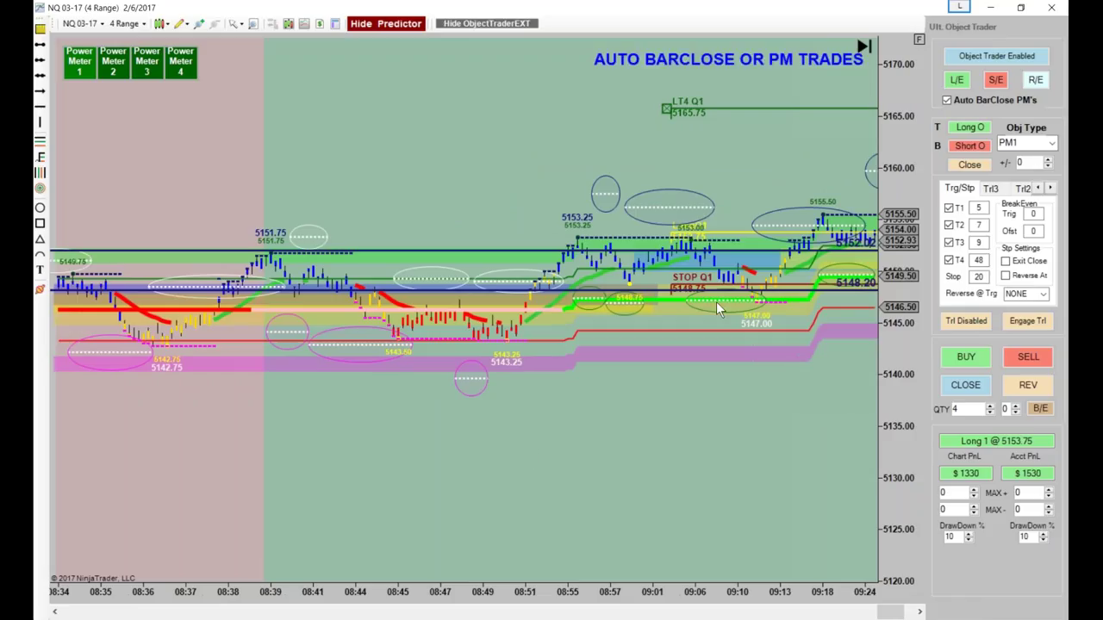
left_click_drag(774, 471, 503, 254)
left_click_drag(733, 360, 506, 257)
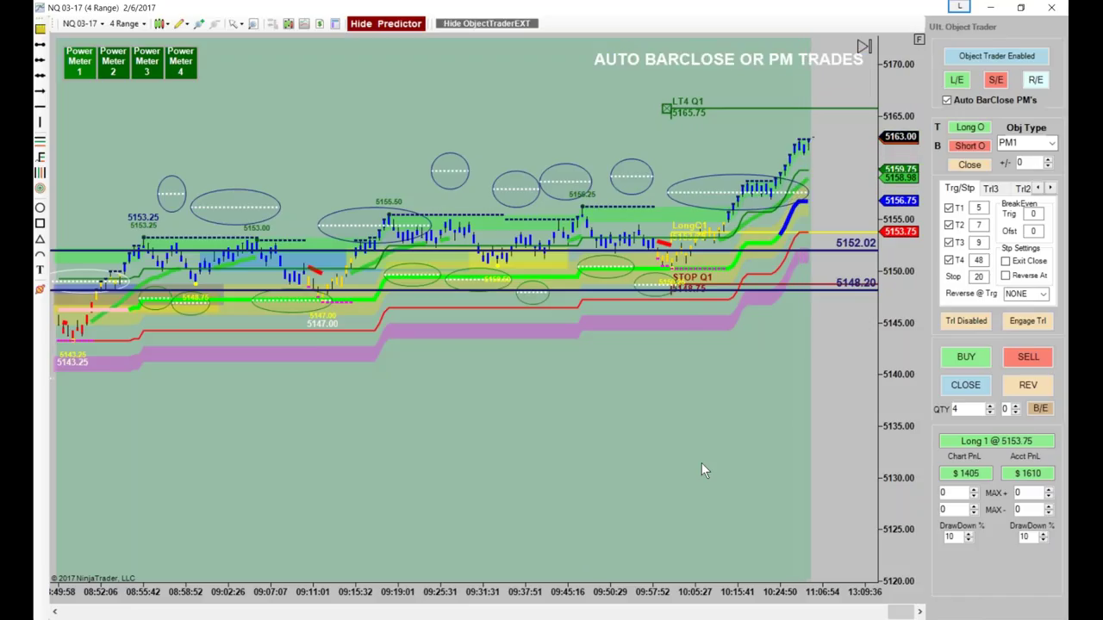
left_click_drag(826, 110, 834, 67)
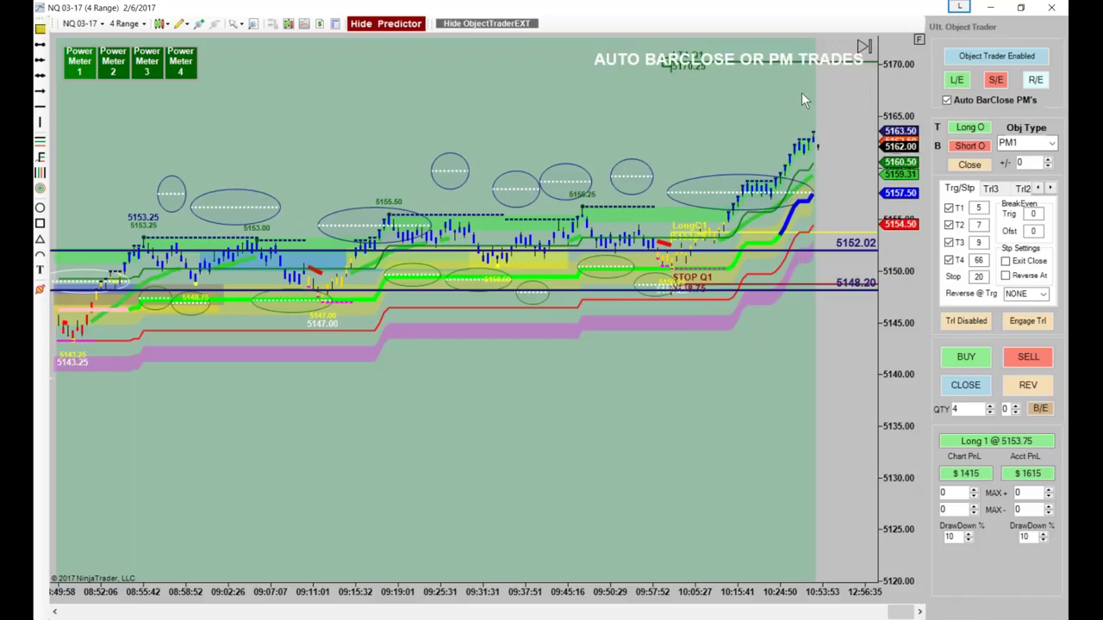
scroll(741, 106, "down", 5)
left_click_drag(814, 108, 798, 74)
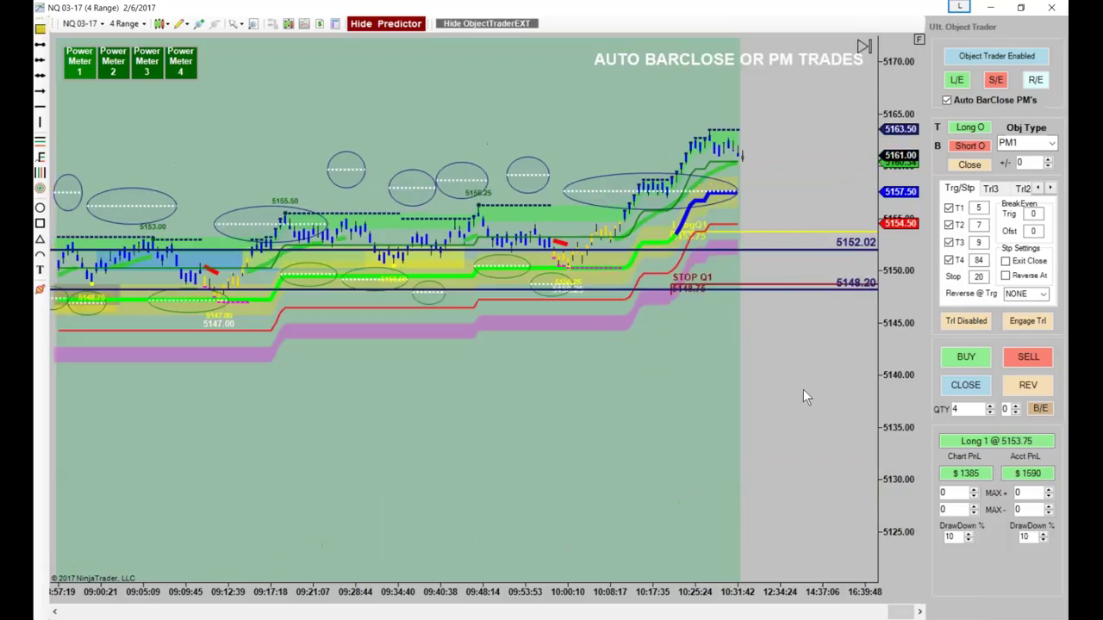
- Bring the paused Replay controls from outside the view onto the NQ 03-17 chart
scroll(680, 430, "down", 2)
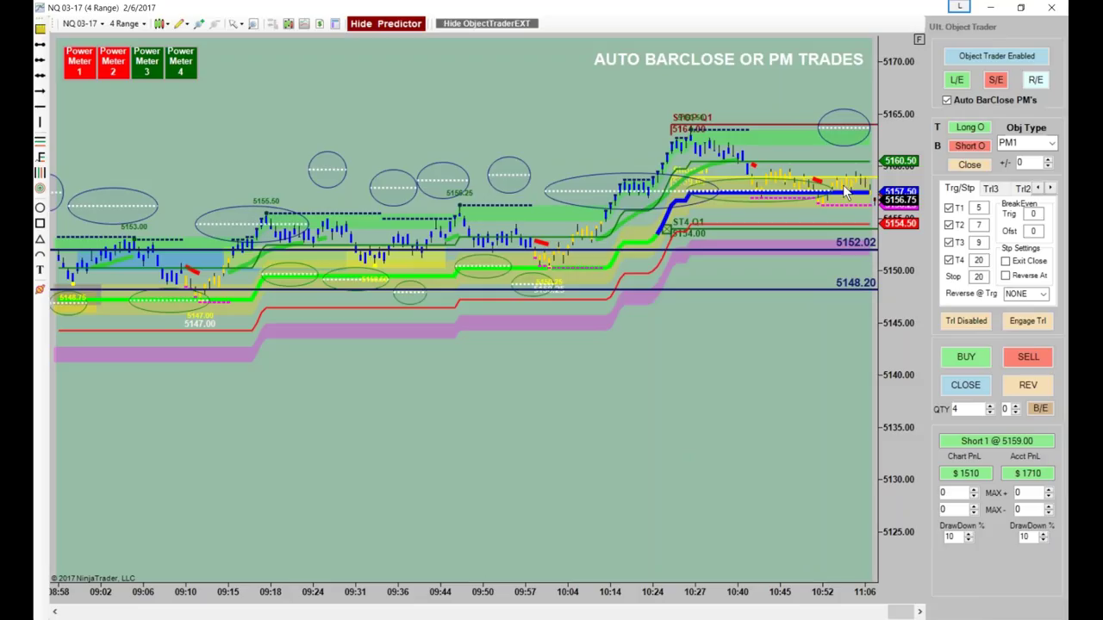
scroll(786, 368, "down", 5)
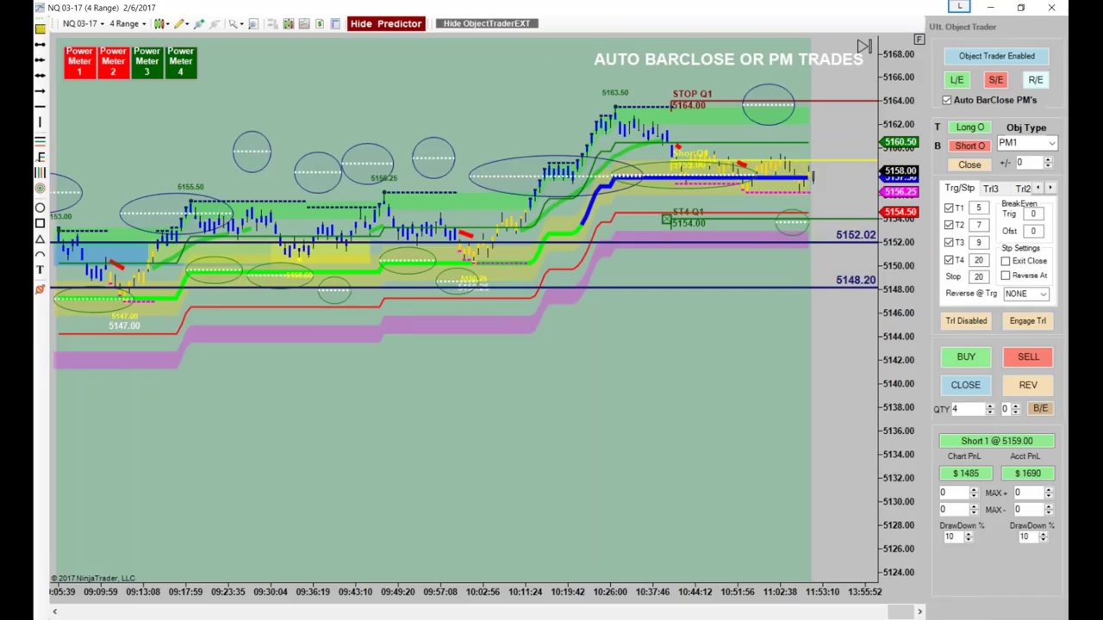
left_click_drag(0, 207, 417, 190)
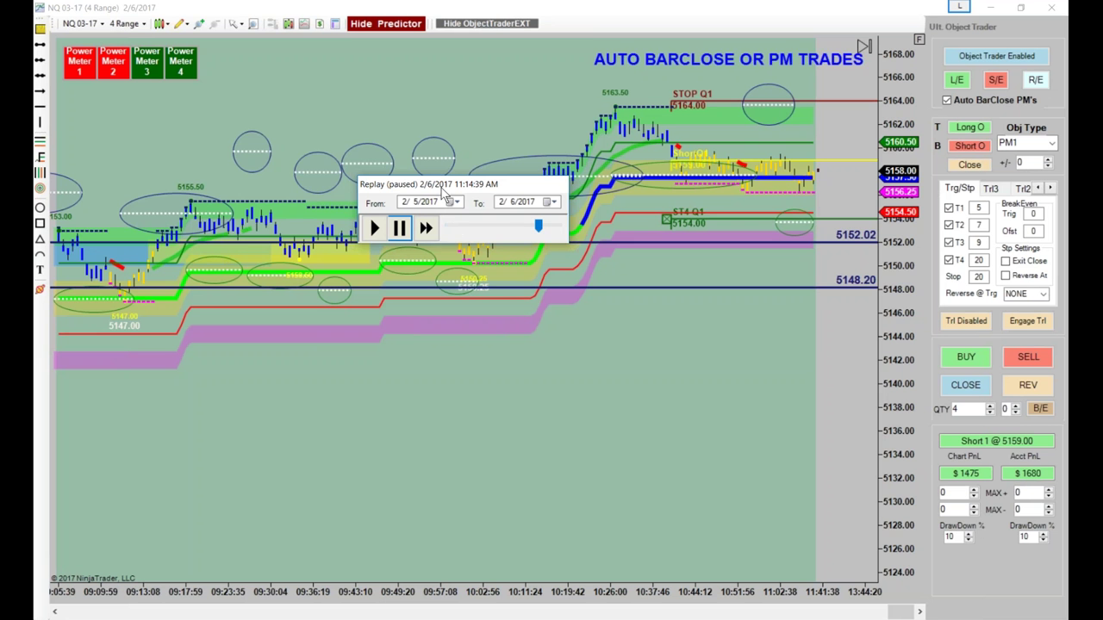
- Go back to the overnight session and mark the start of 2/6 with a vertical line
scroll(332, 560, "up", 10)
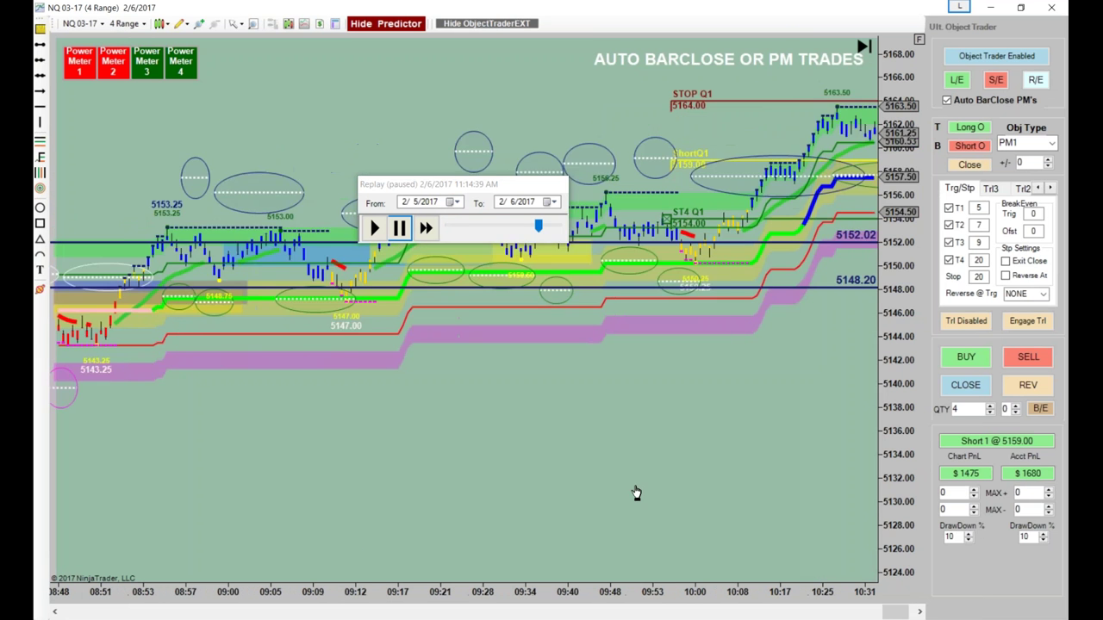
scroll(662, 442, "up", 15)
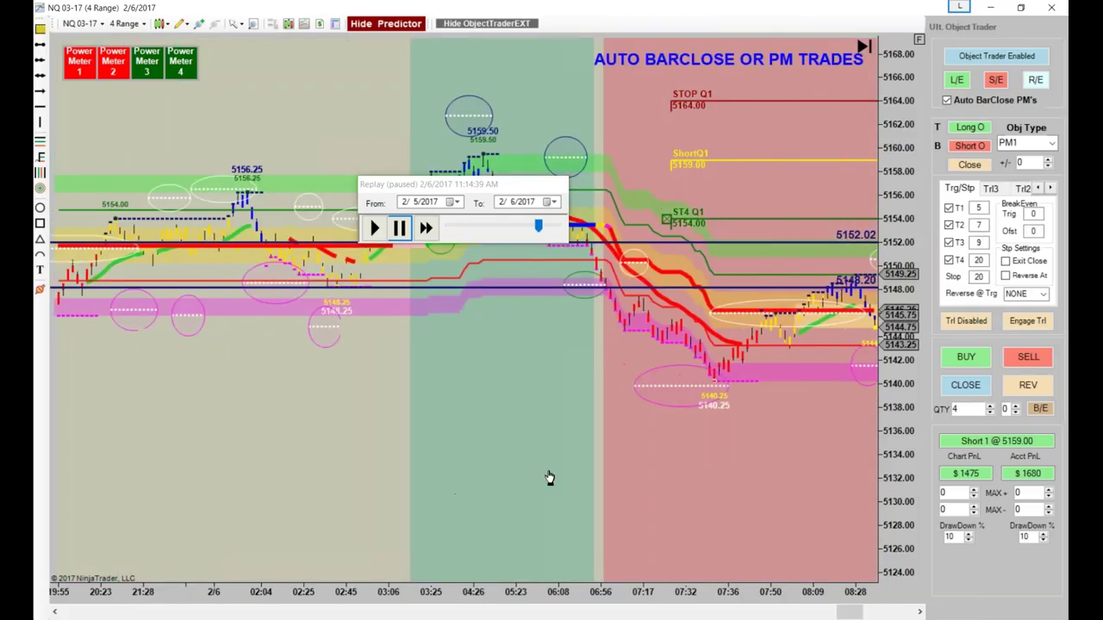
scroll(448, 476, "up", 5)
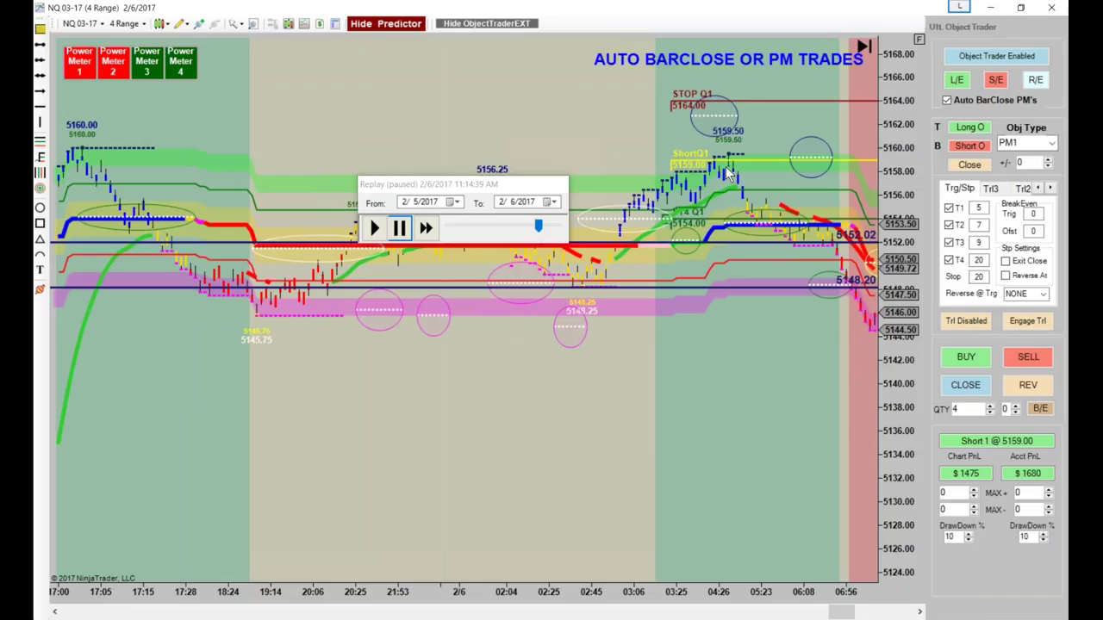
left_click_drag(540, 382, 859, 382)
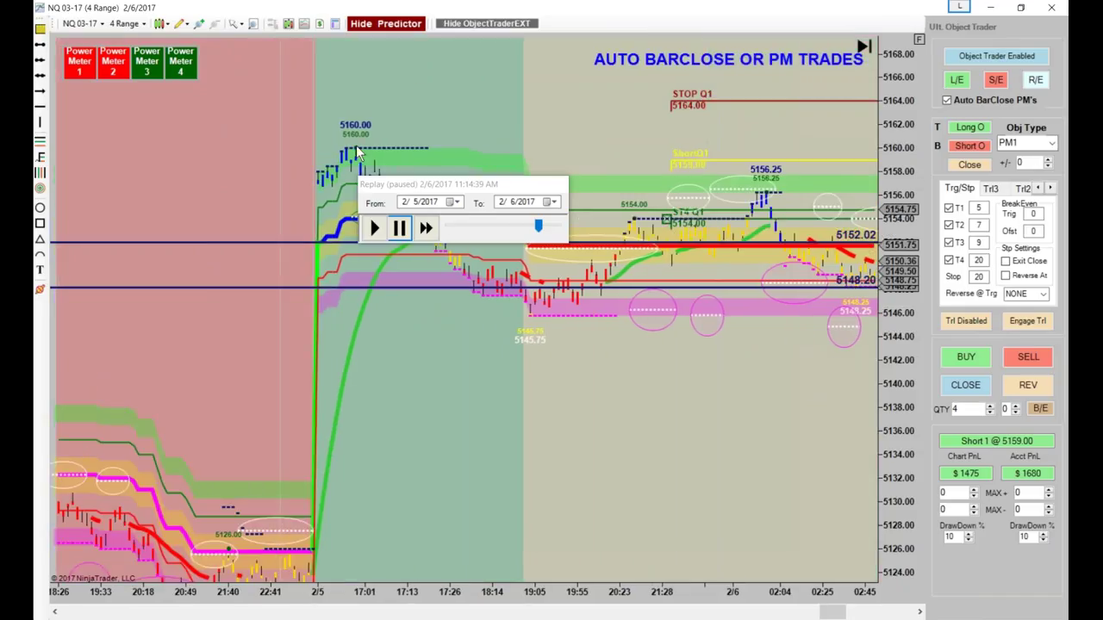
left_click_drag(463, 425, 291, 399)
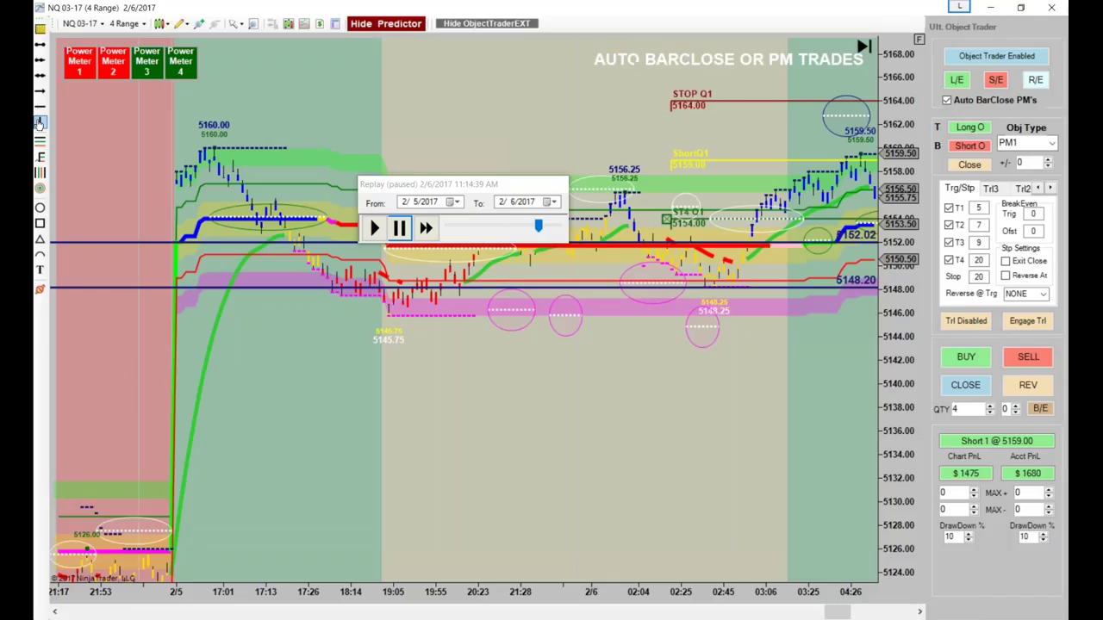
left_click(591, 587)
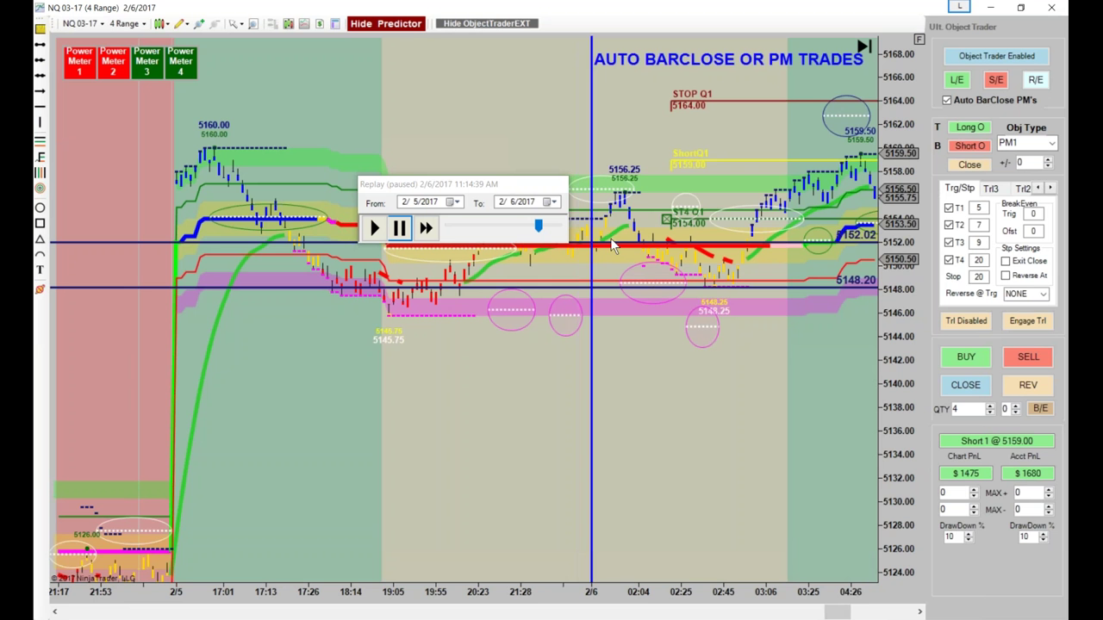
- Follow the price action from the 2/6 line to the current bars, and review the all, long and short trade figures in the Control Center
left_click_drag(524, 471, 373, 431)
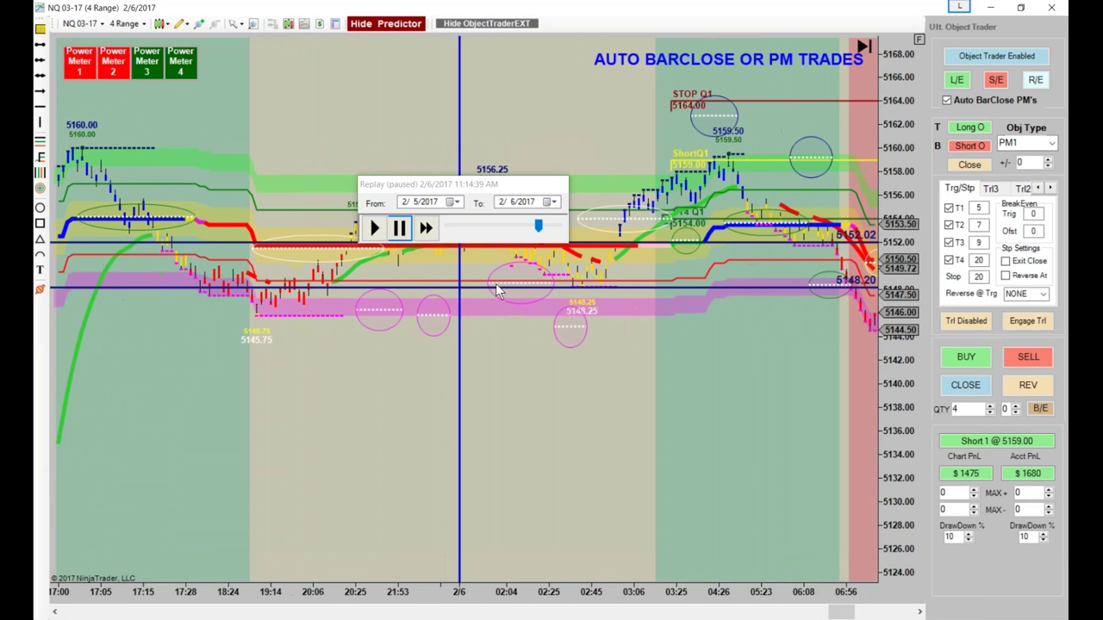
left_click_drag(697, 411, 221, 374)
scroll(603, 447, "down", 15)
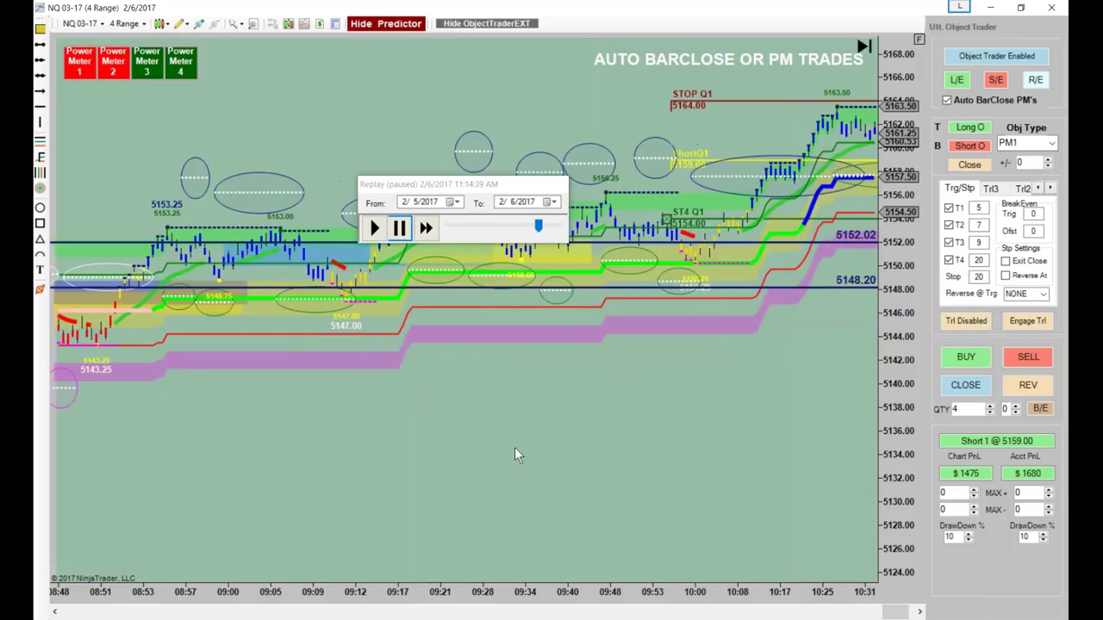
scroll(551, 460, "down", 10)
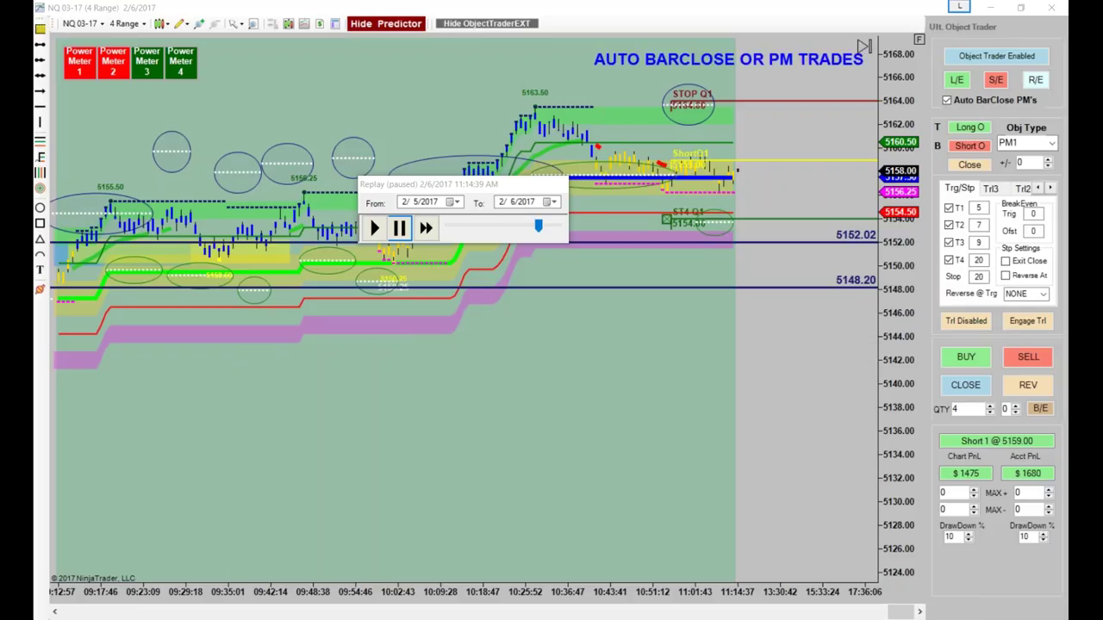
key("alt+Tab")
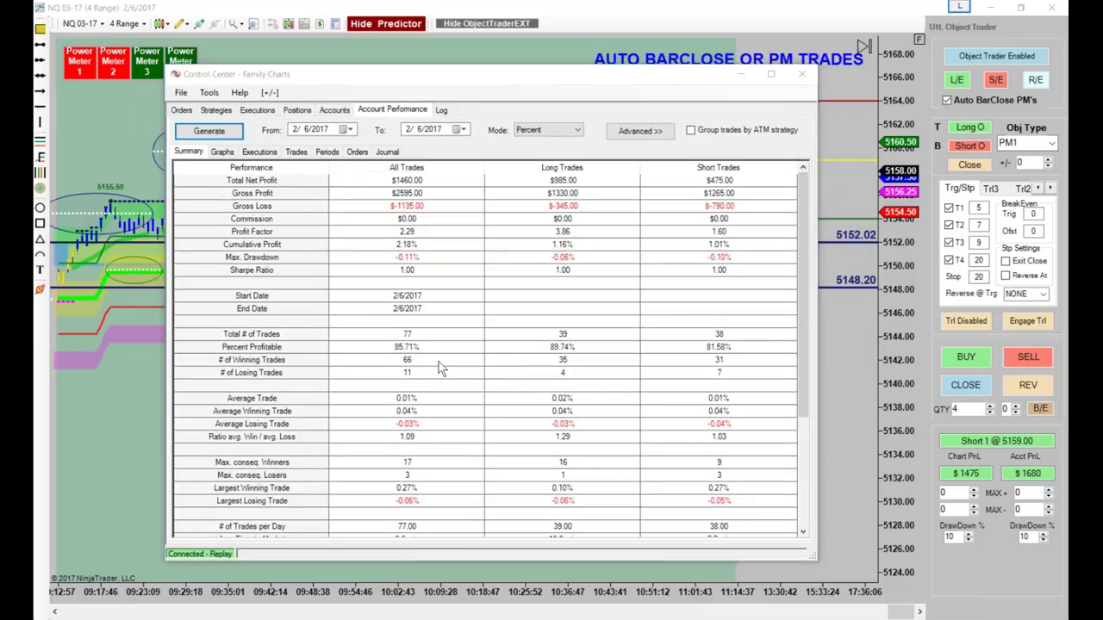
left_click(429, 335)
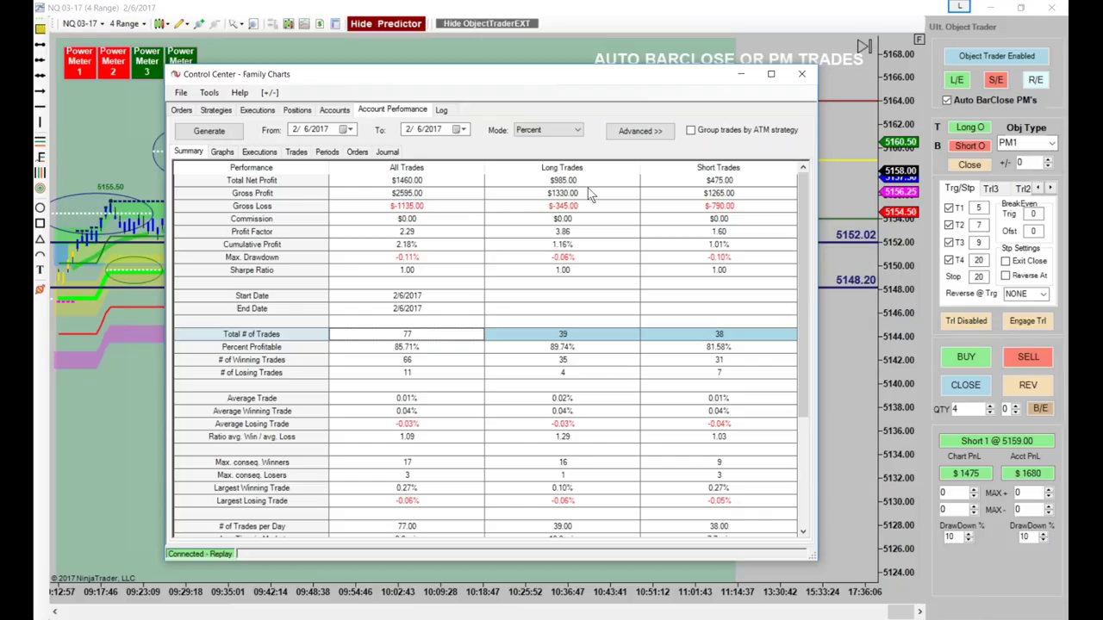
left_click(801, 74)
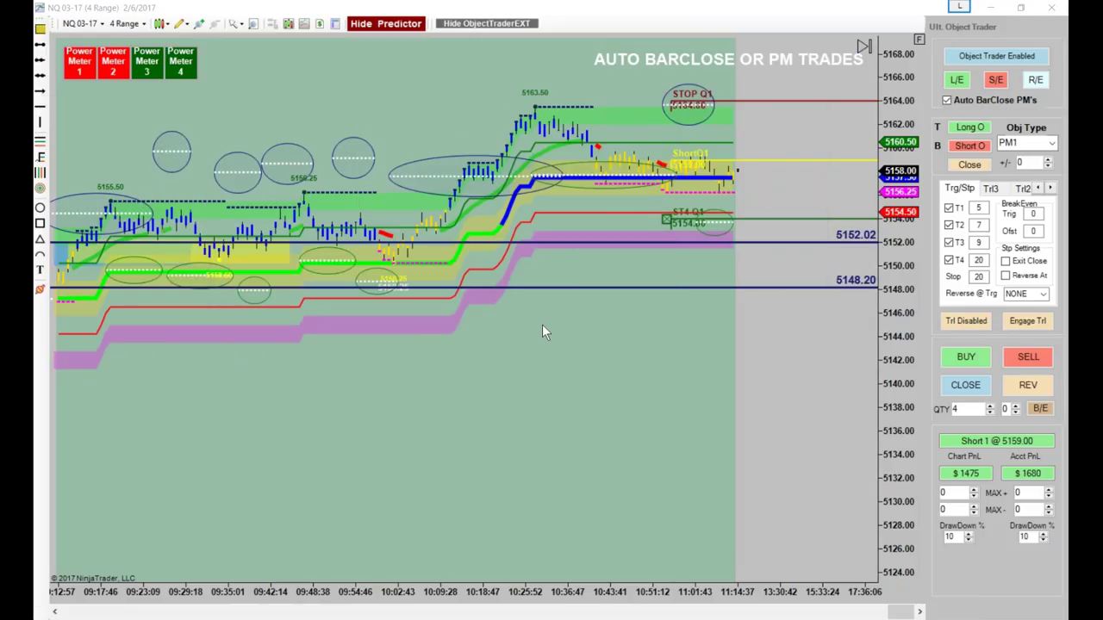
- Bring back the Control Center, switch the account performance mode to Currency to review the figures, and return to the chart
scroll(432, 270, "right", 3)
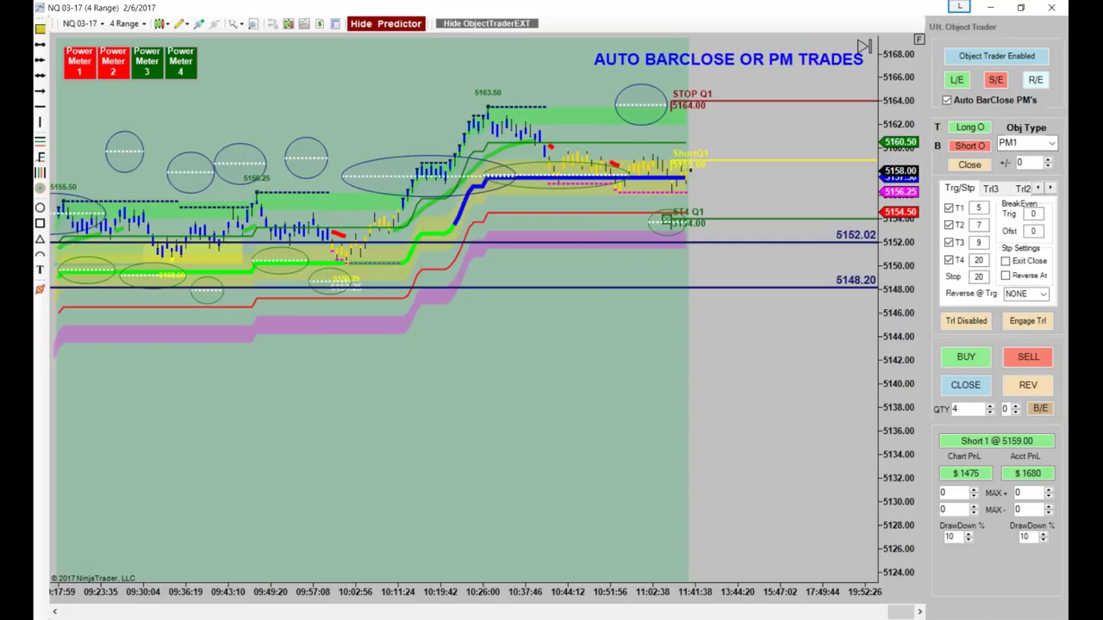
left_click_drag(35, 96, 368, 101)
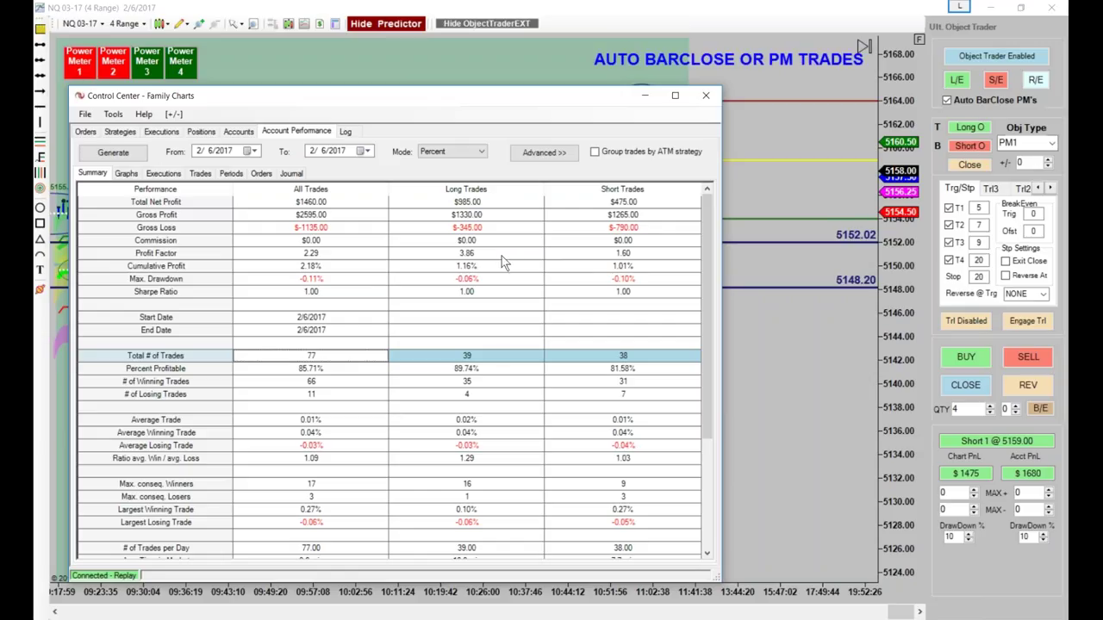
left_click(459, 153)
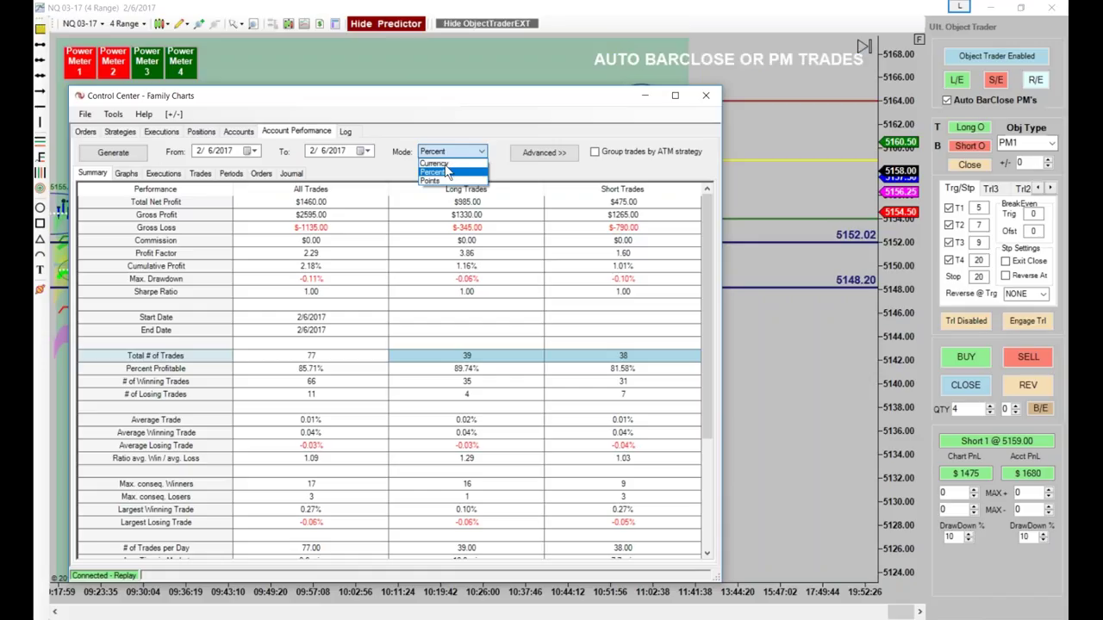
left_click(436, 163)
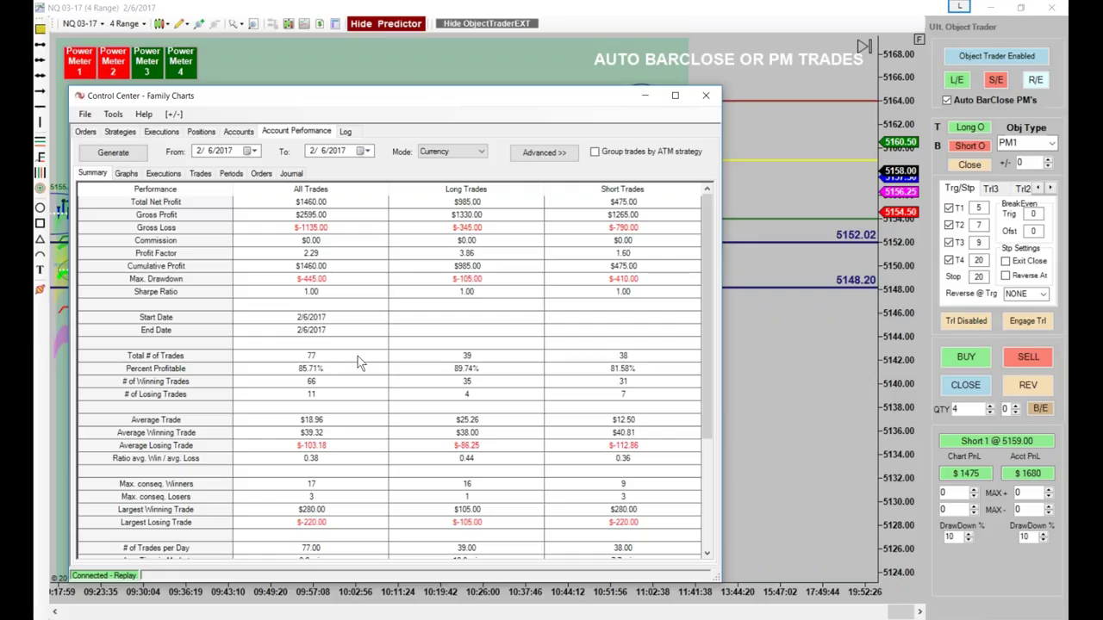
left_click(1027, 473)
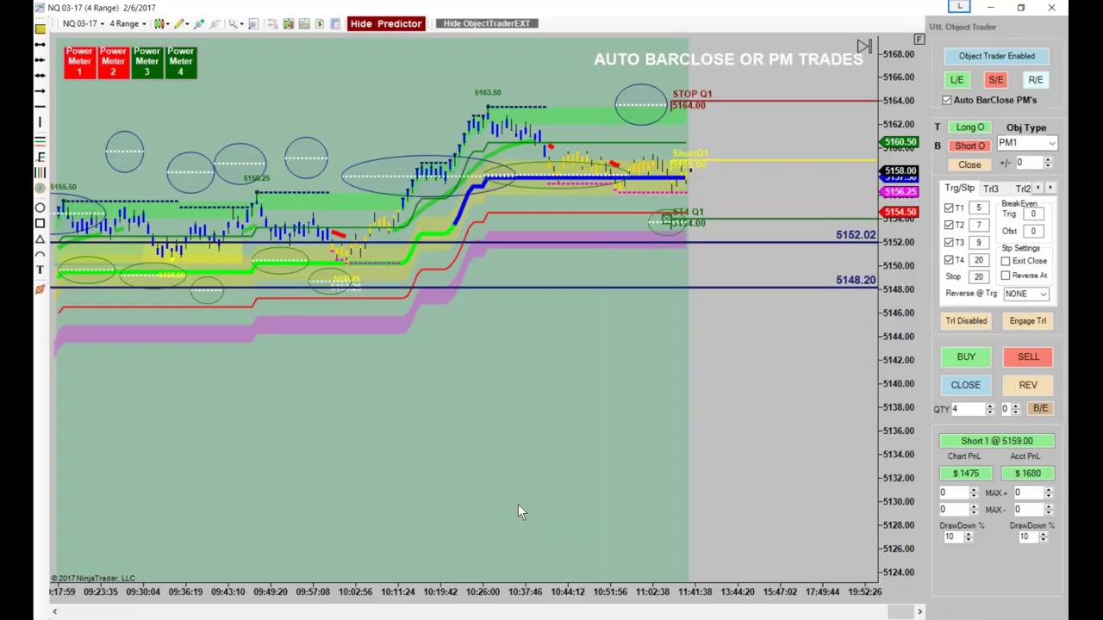
- Review the swings since 08:39 and raise the upper horizontal line to about 5152.53
scroll(348, 447, "up", 10)
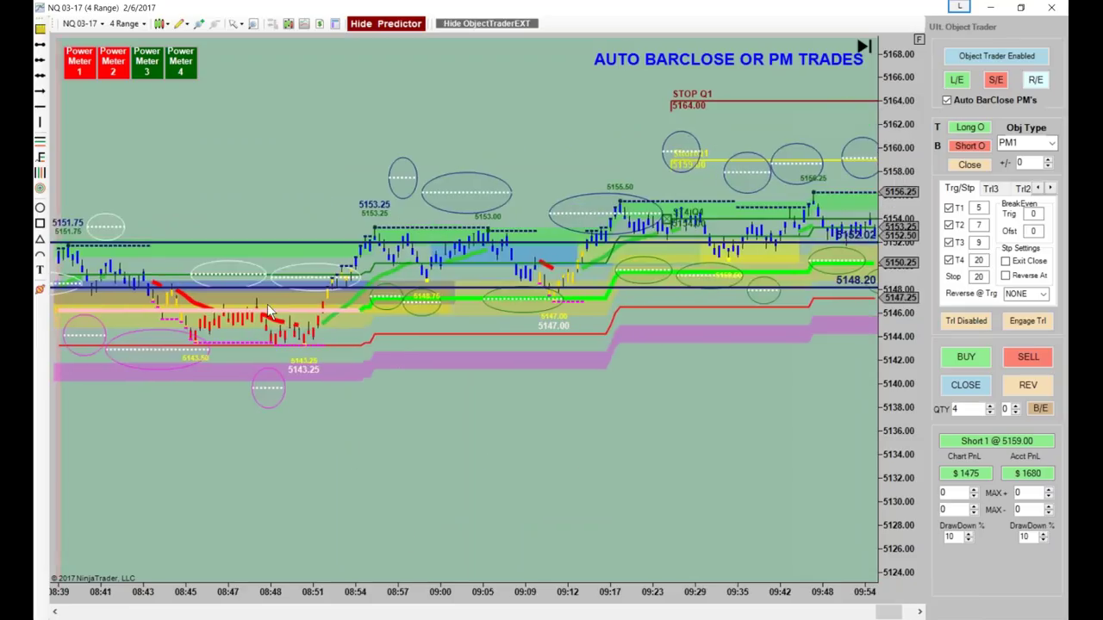
scroll(472, 420, "down", 4)
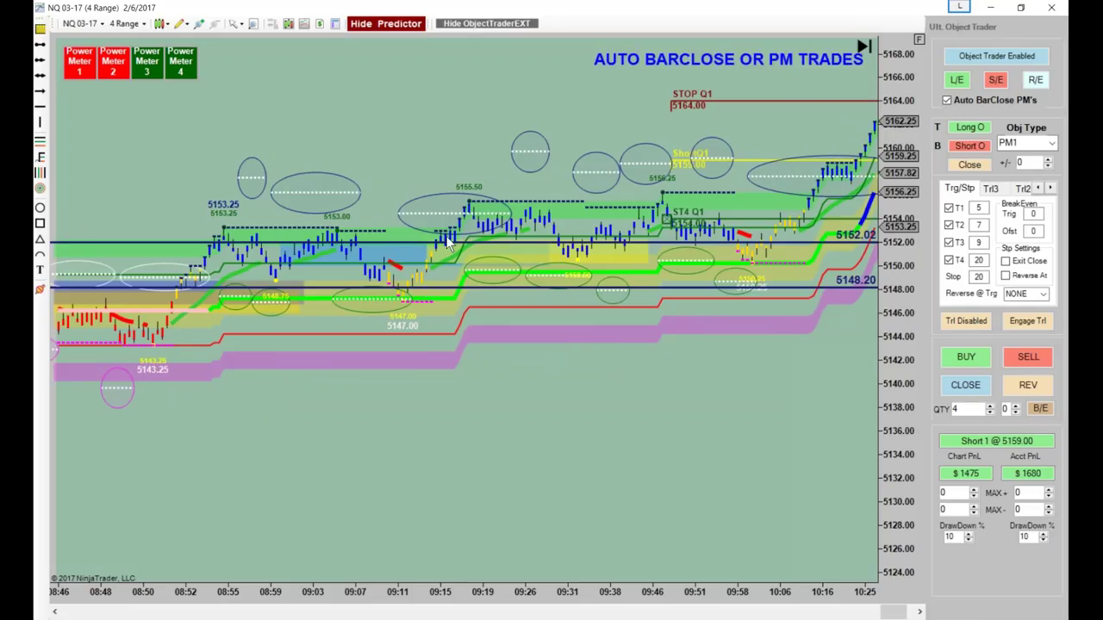
scroll(369, 374, "down", 5)
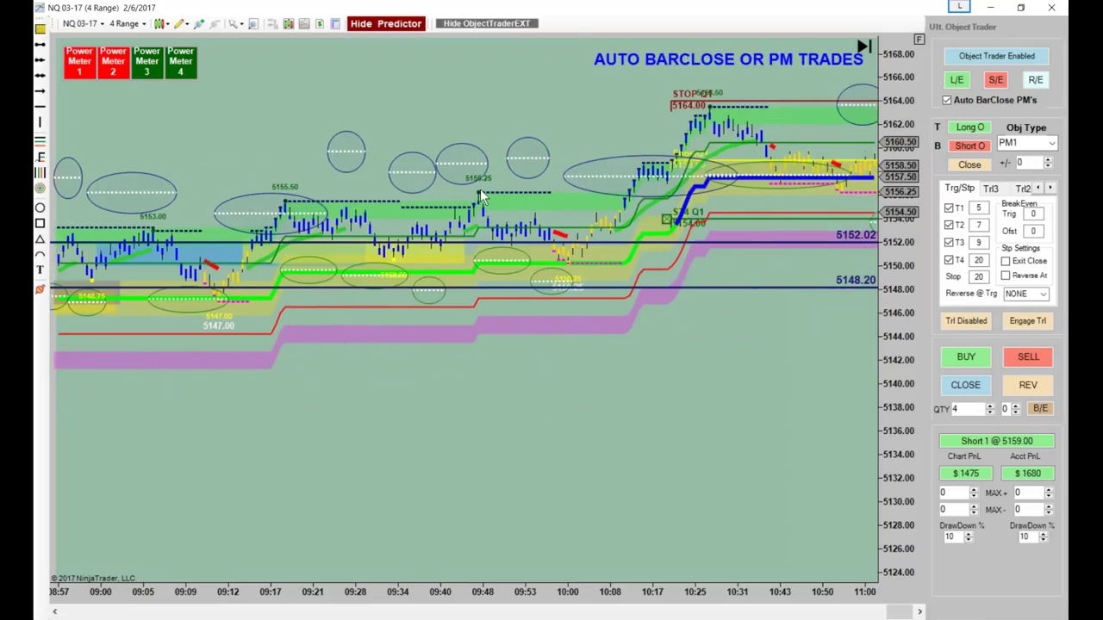
scroll(543, 367, "down", 5)
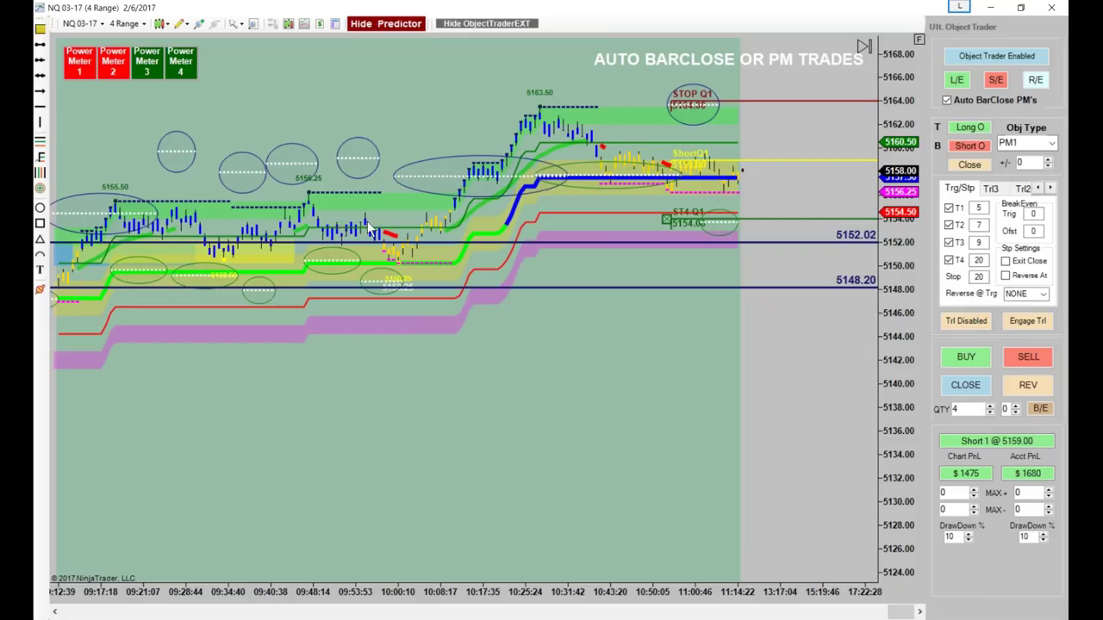
left_click_drag(346, 241, 372, 219)
left_click_drag(339, 402, 543, 414)
left_click_drag(613, 219, 620, 231)
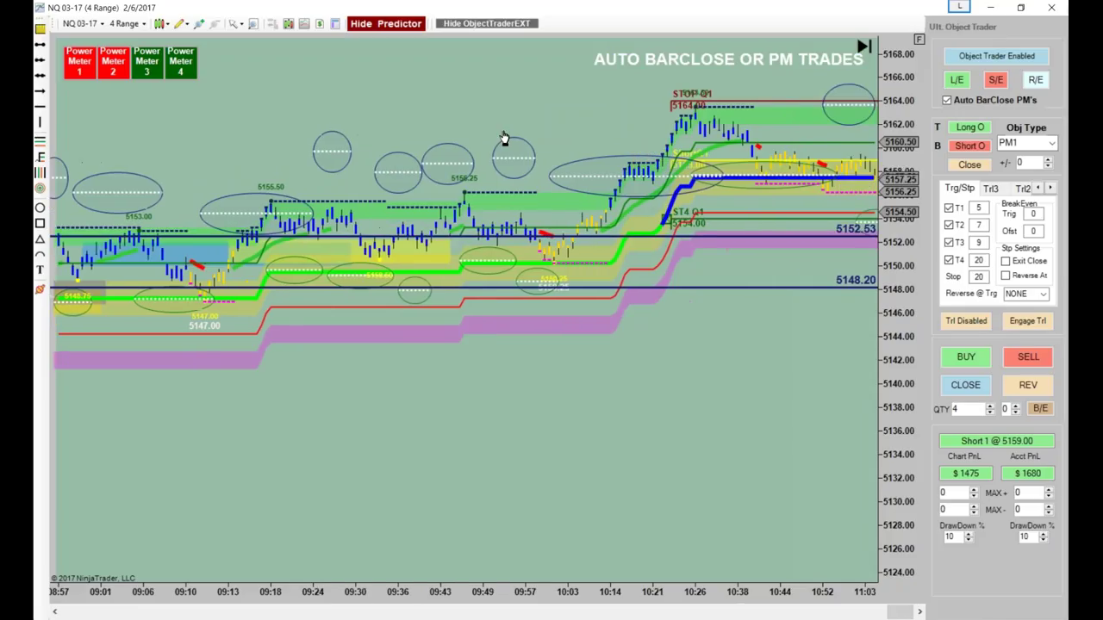
- Examine the whole 2/6 session with compressed bars, from the vertical line at its start to the current short trade
left_click_drag(529, 486, 307, 488)
scroll(345, 439, "down", 2)
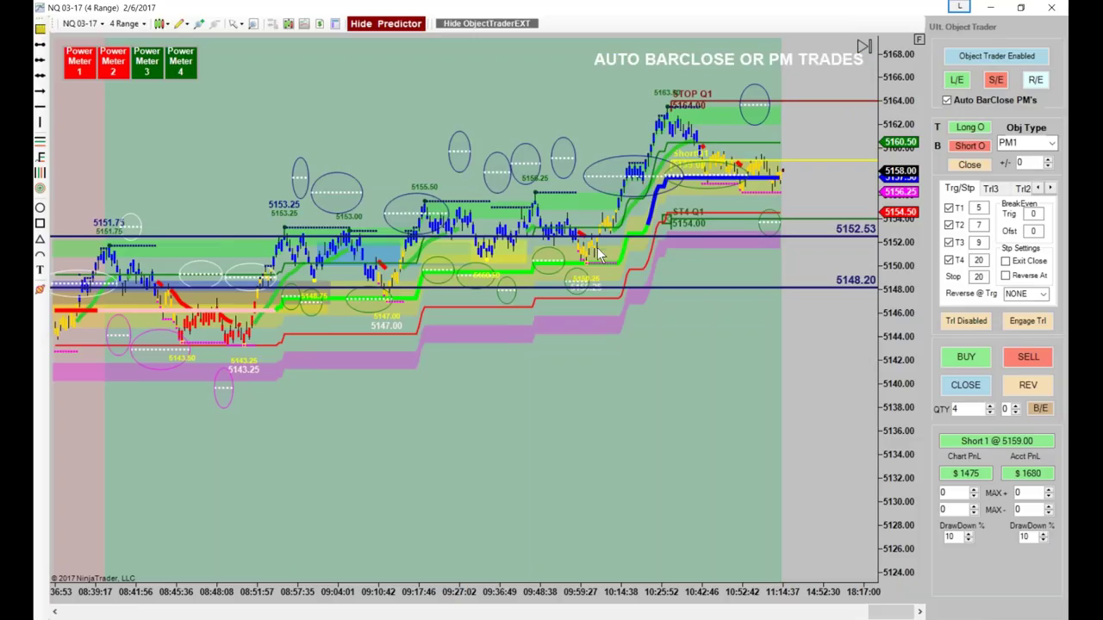
scroll(710, 436, "down", 1)
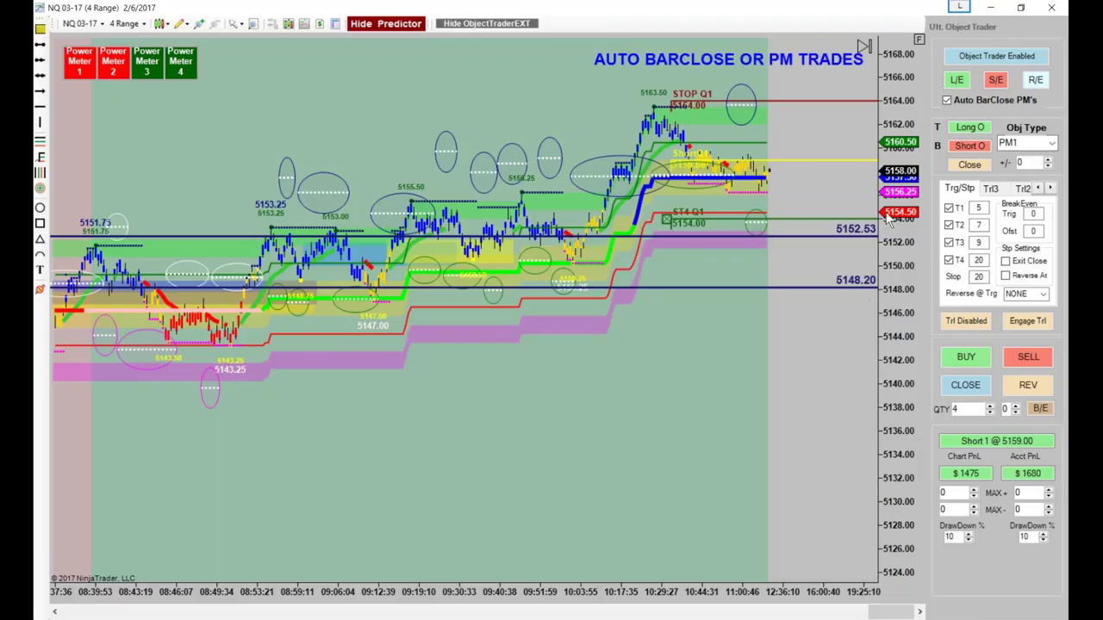
left_click_drag(888, 220, 888, 266)
scroll(488, 454, "up", 10)
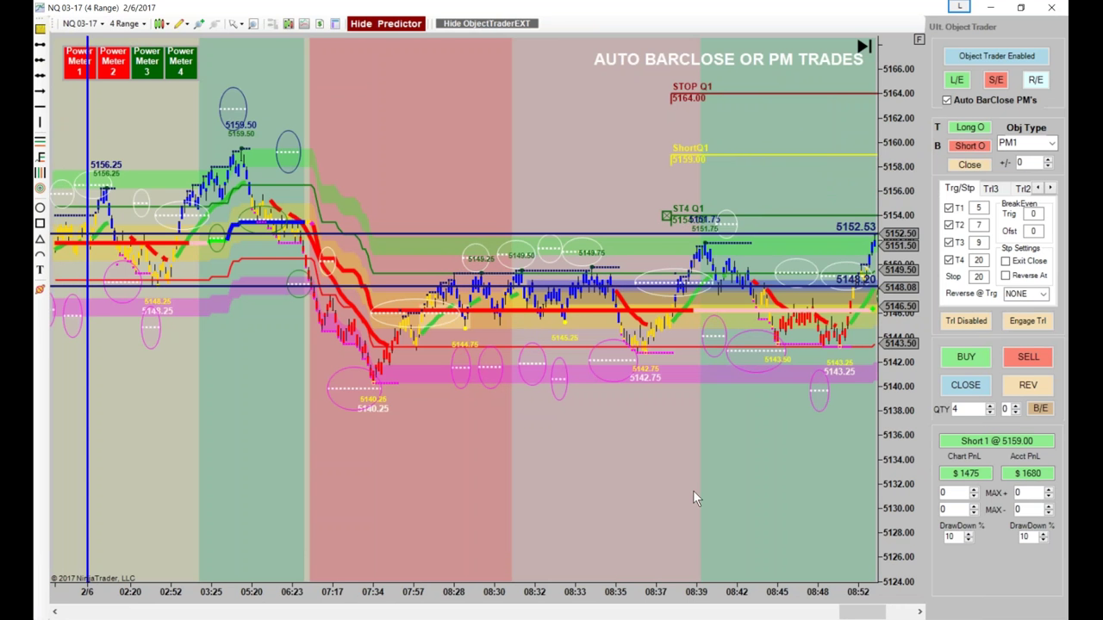
left_click_drag(679, 522, 284, 507)
scroll(424, 507, "down", 10)
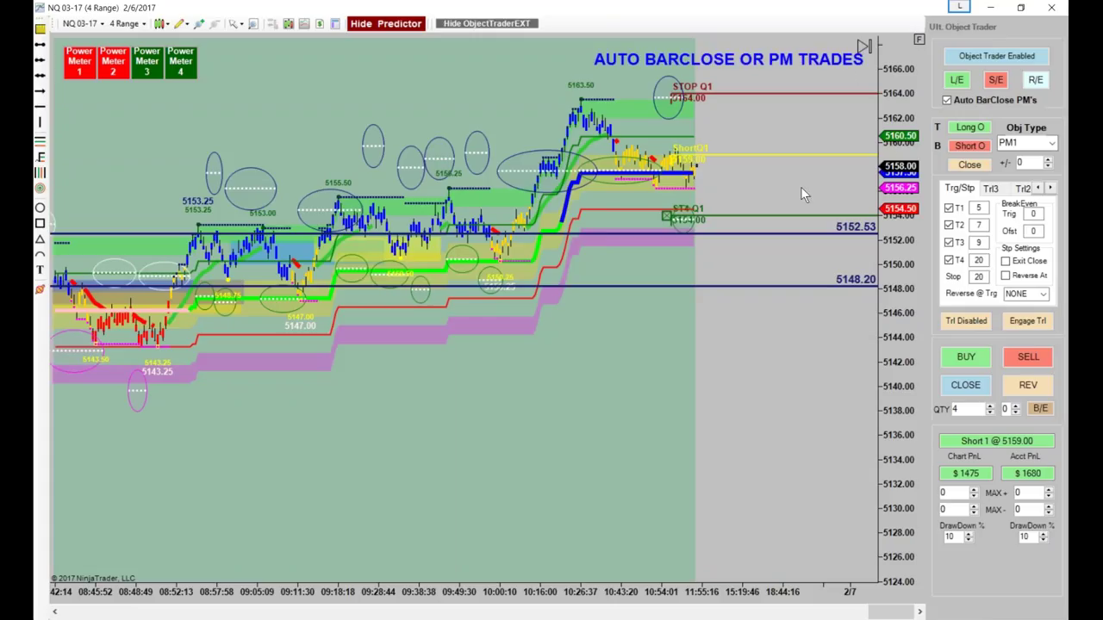
- Disable long entries, short entries, reversals and Auto BarClose PM's in the Object Trader
left_click(958, 82)
left_click(996, 80)
left_click(1035, 80)
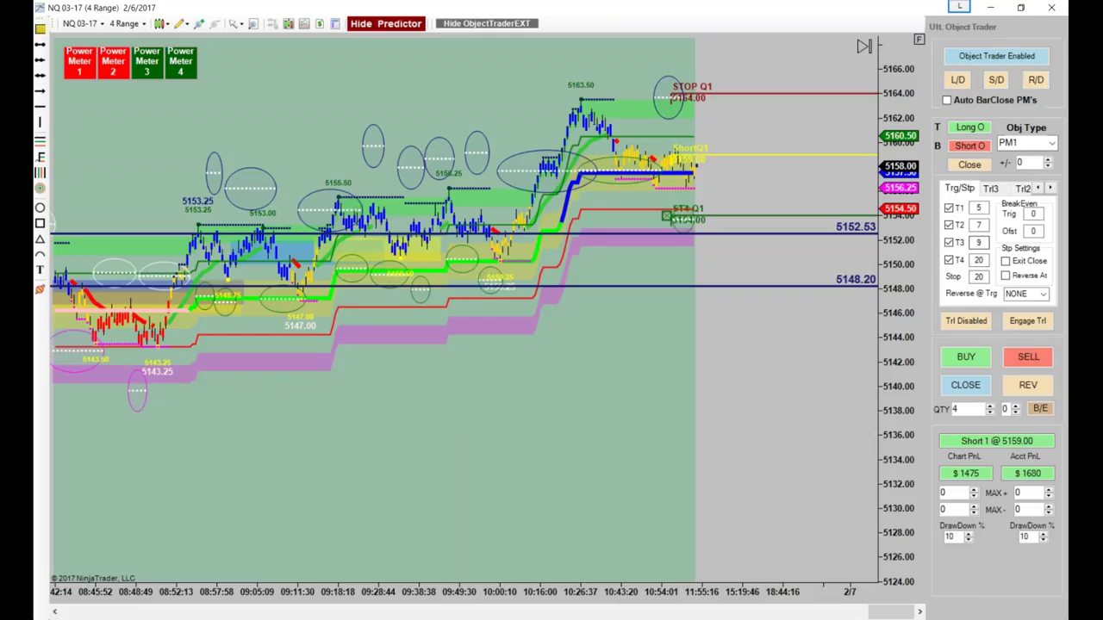
left_click(1027, 321)
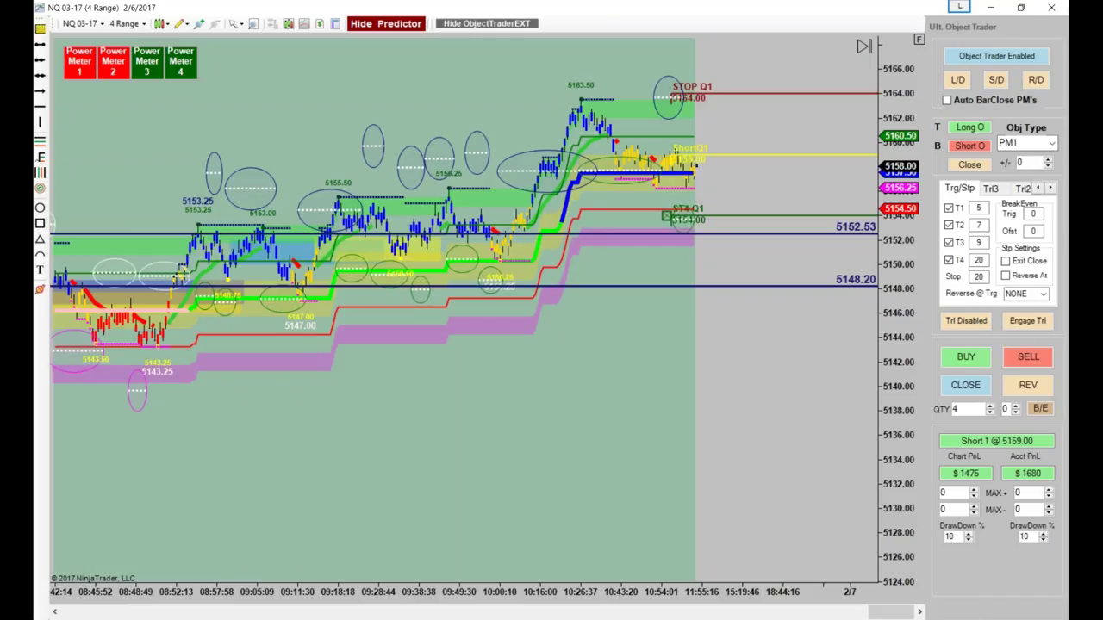